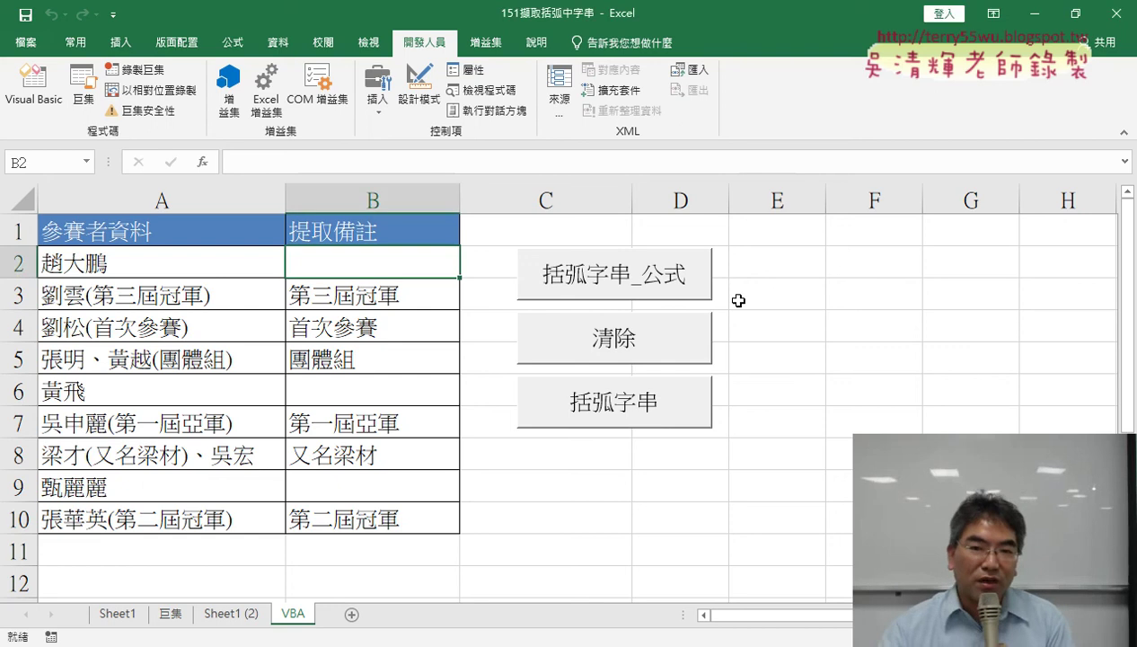
- From the Developer tab's Insert controls, choose the Form Controls button instead of the ActiveX button
{"action": "left_click", "coordinate": [377, 92]}
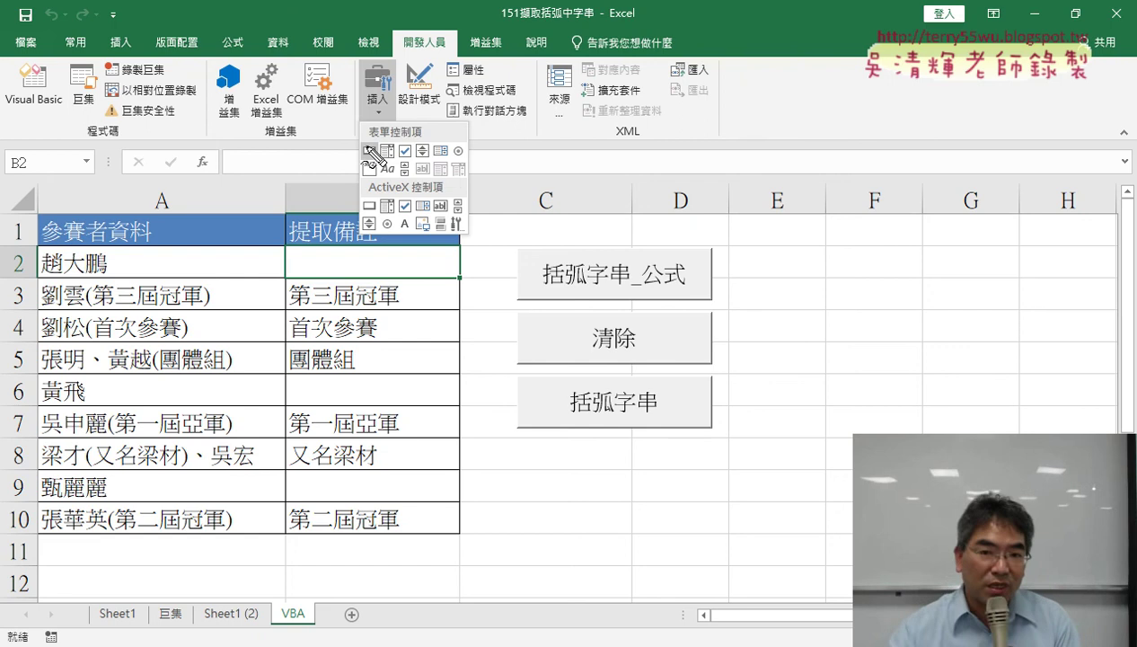
{"action": "mouse_move", "coordinate": [394, 131]}
{"action": "left_mouse_down"}
{"action": "mouse_move", "coordinate": [435, 54]}
{"action": "mouse_move", "coordinate": [411, 61]}
{"action": "left_mouse_up"}
{"action": "left_click_drag", "start_coordinate": [385, 134], "coordinate": [388, 161]}
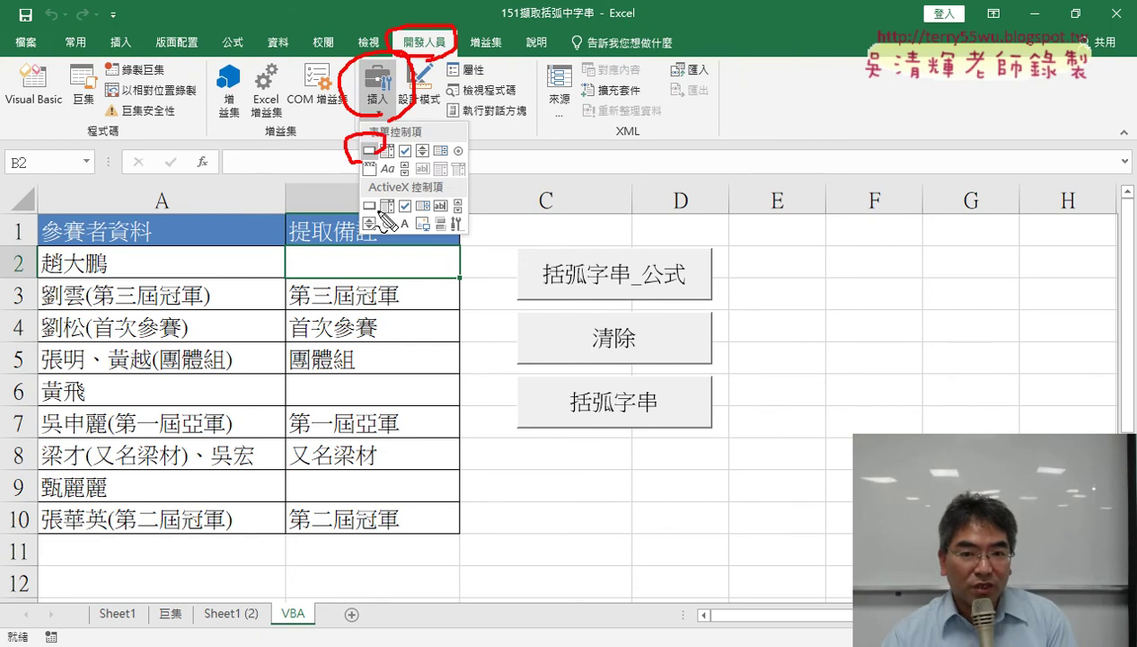
{"action": "mouse_move", "coordinate": [363, 198]}
{"action": "left_mouse_down"}
{"action": "mouse_move", "coordinate": [380, 214]}
{"action": "mouse_move", "coordinate": [363, 214]}
{"action": "left_mouse_up"}
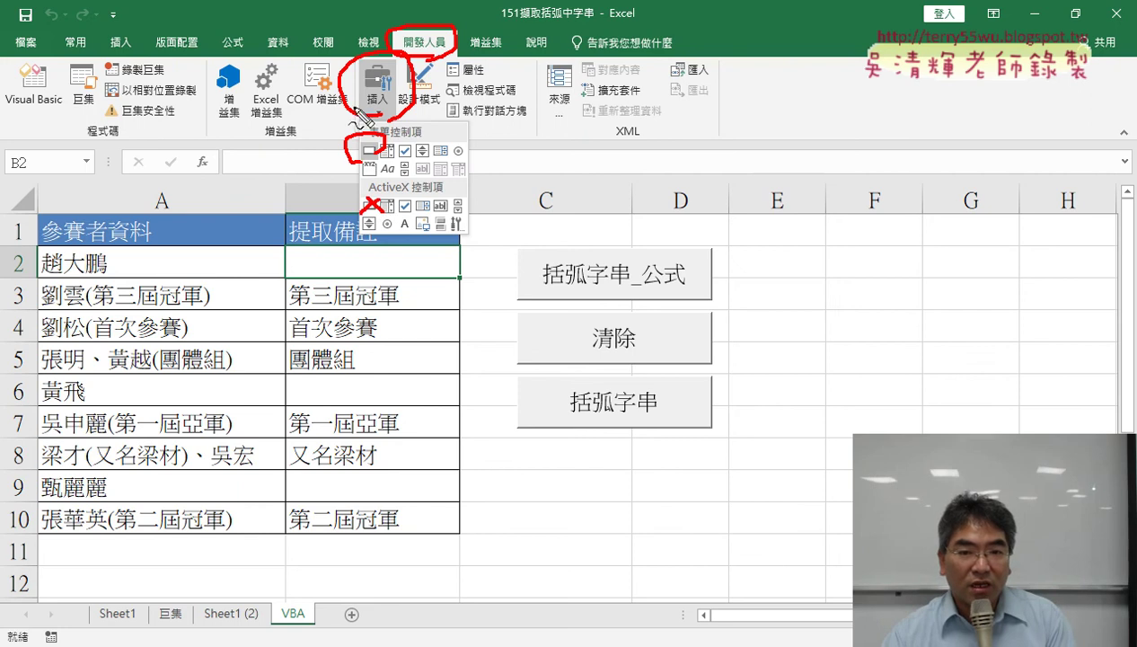
{"action": "mouse_move", "coordinate": [518, 242]}
{"action": "left_mouse_down"}
{"action": "mouse_move", "coordinate": [511, 289]}
{"action": "mouse_move", "coordinate": [685, 312]}
{"action": "mouse_move", "coordinate": [550, 298]}
{"action": "left_mouse_up"}
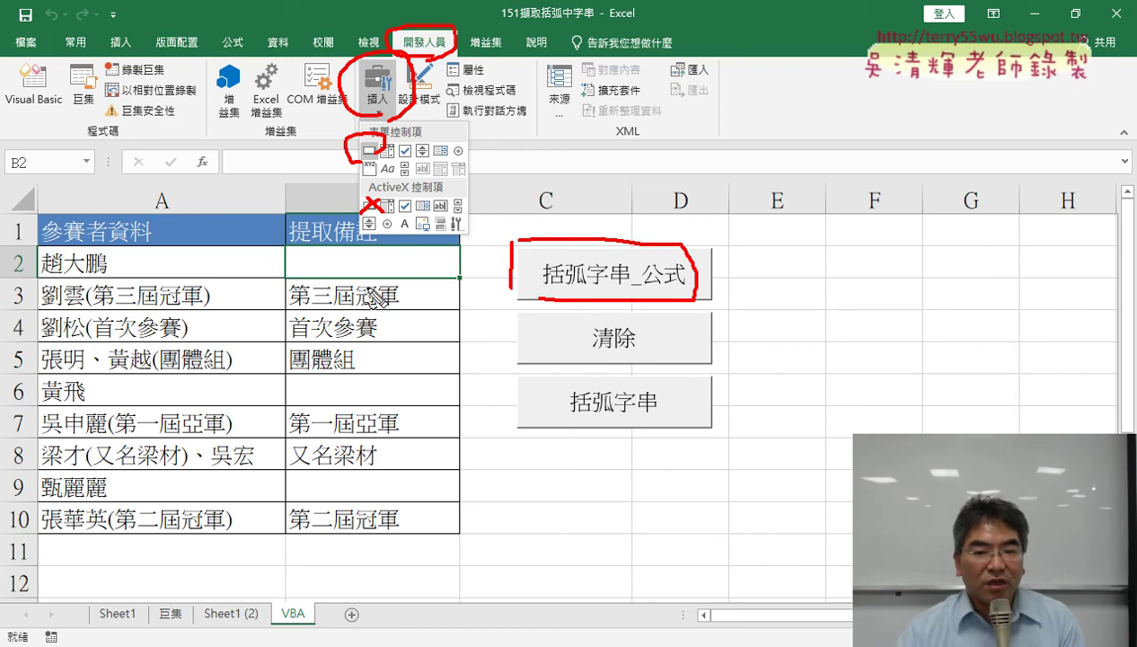
{"action": "key", "text": "Escape"}
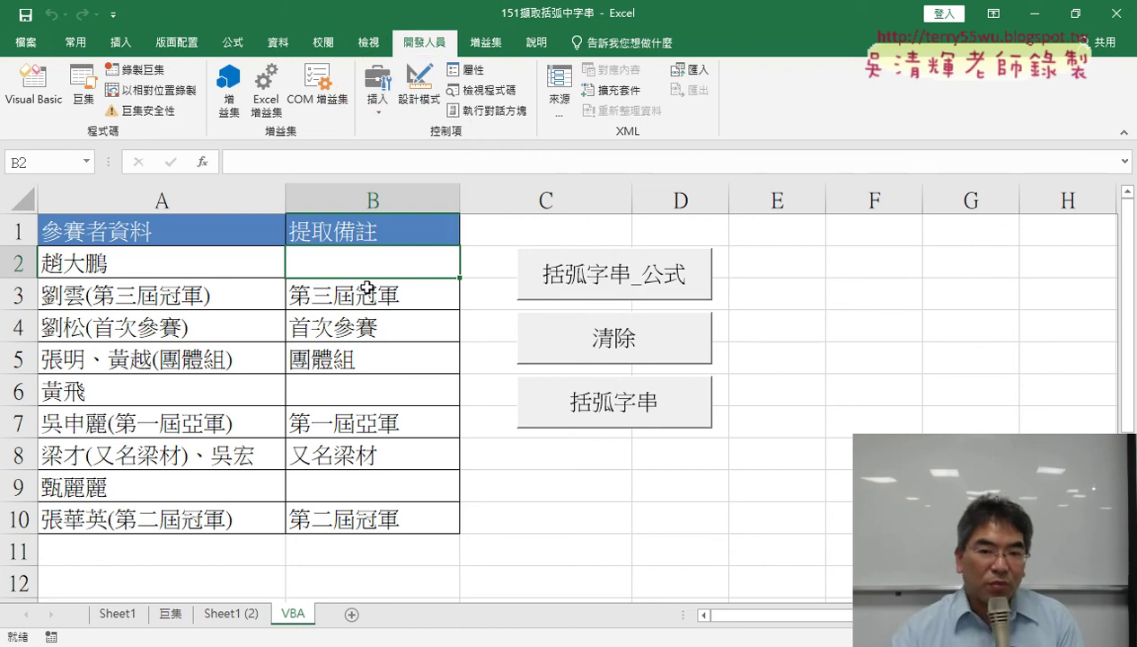
{"action": "left_click", "coordinate": [390, 115]}
{"action": "left_click", "coordinate": [370, 148]}
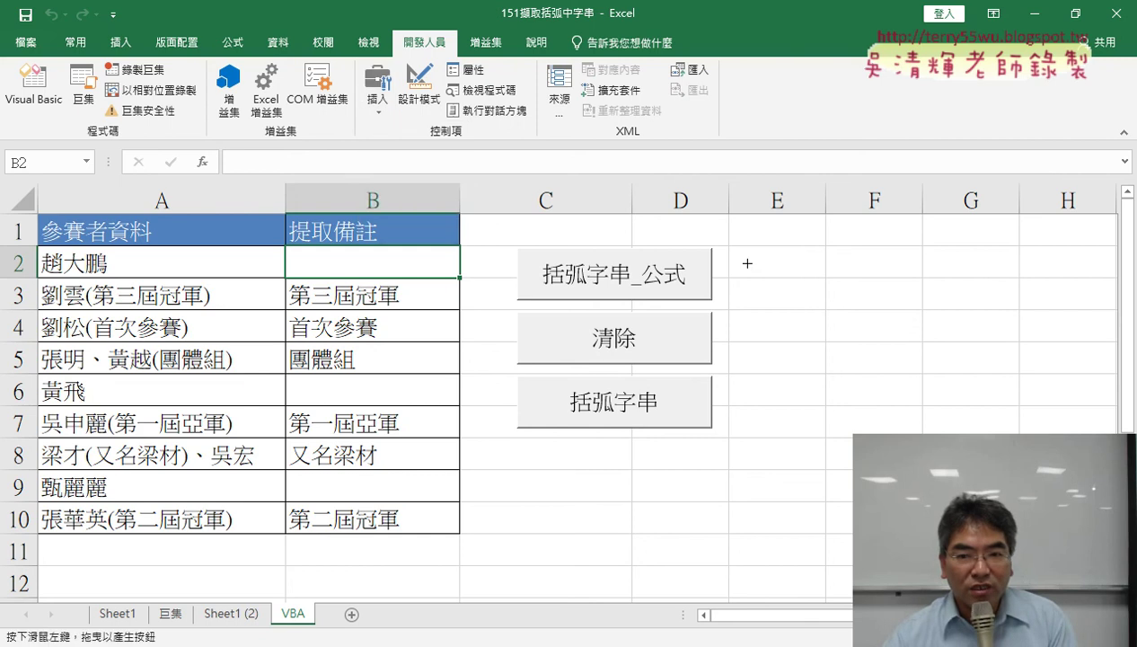
- Draw a new button over columns E–F and assign it the 括弧字串_公式 macro
{"action": "left_click_drag", "start_coordinate": [755, 250], "coordinate": [949, 302]}
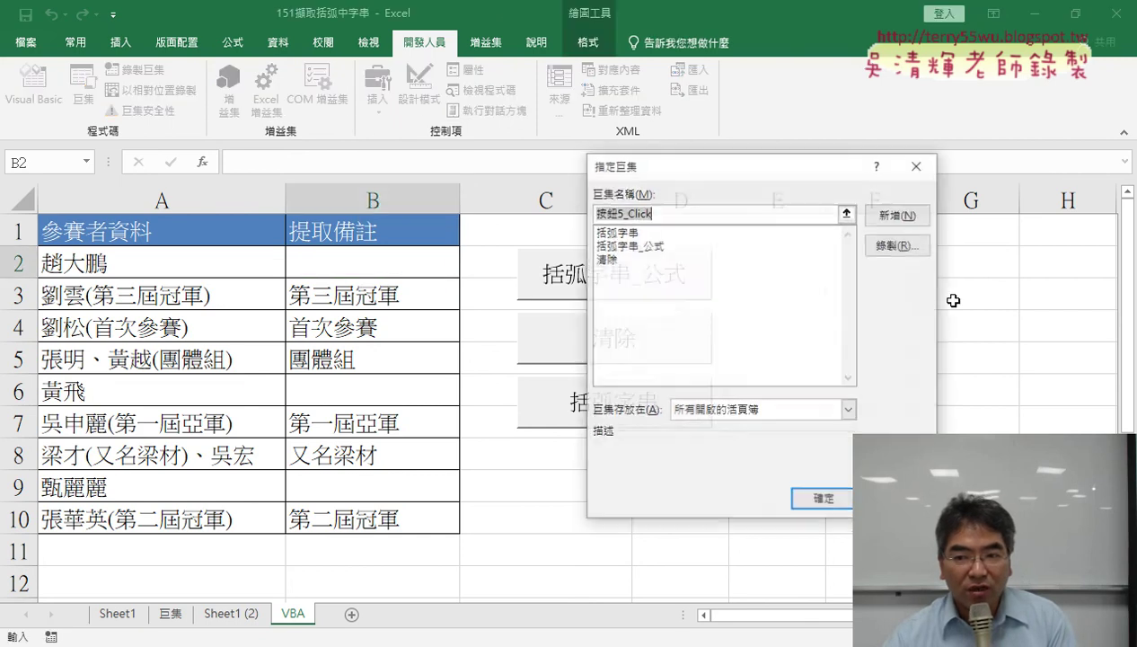
{"action": "left_click", "coordinate": [662, 245]}
{"action": "left_click_drag", "start_coordinate": [673, 213], "coordinate": [590, 213]}
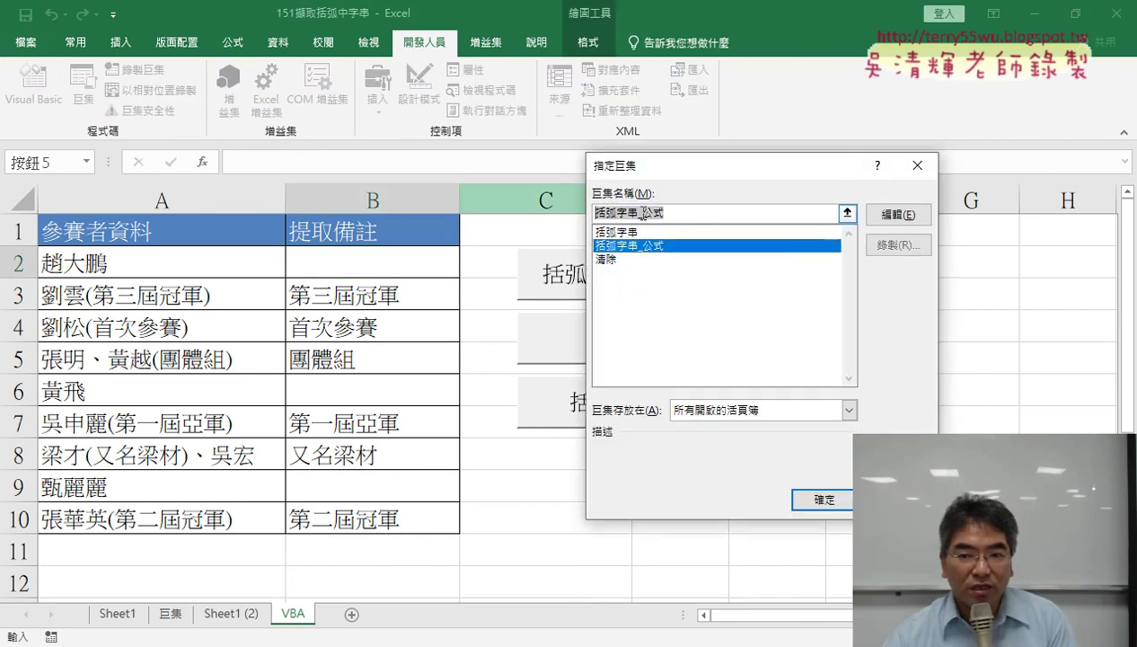
{"action": "right_click", "coordinate": [641, 214]}
{"action": "left_click", "coordinate": [680, 246]}
{"action": "left_click", "coordinate": [824, 500]}
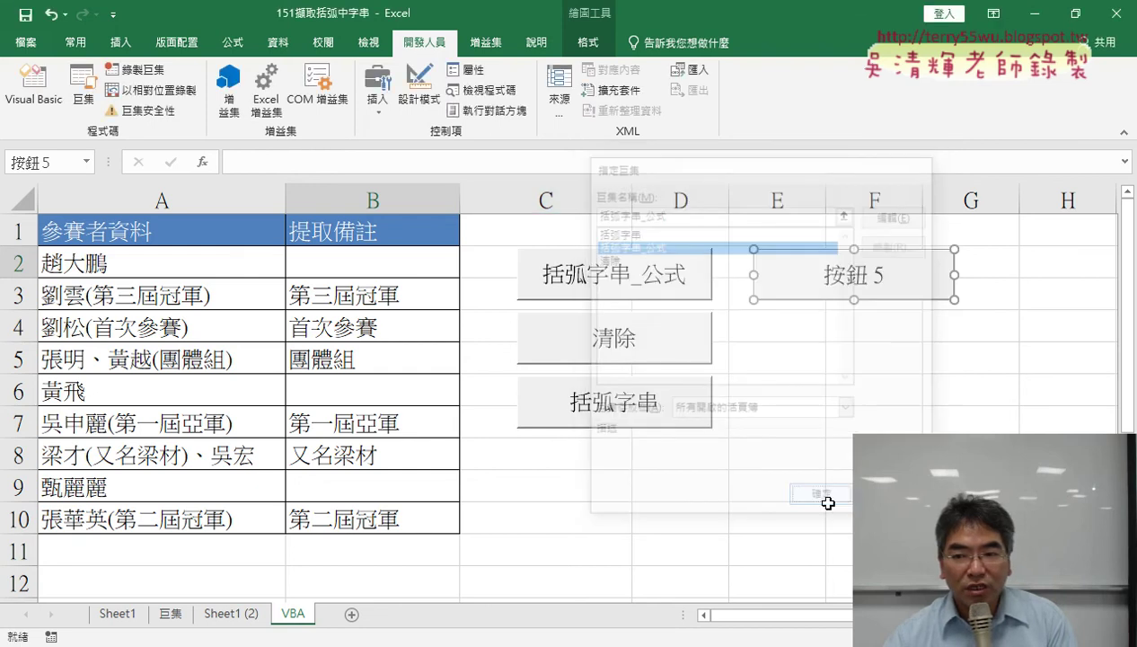
- Caption the button 括弧字串_公式, then delete the new button again
{"action": "key", "text": "ctrl+a"}
{"action": "key", "text": "BackSpace"}
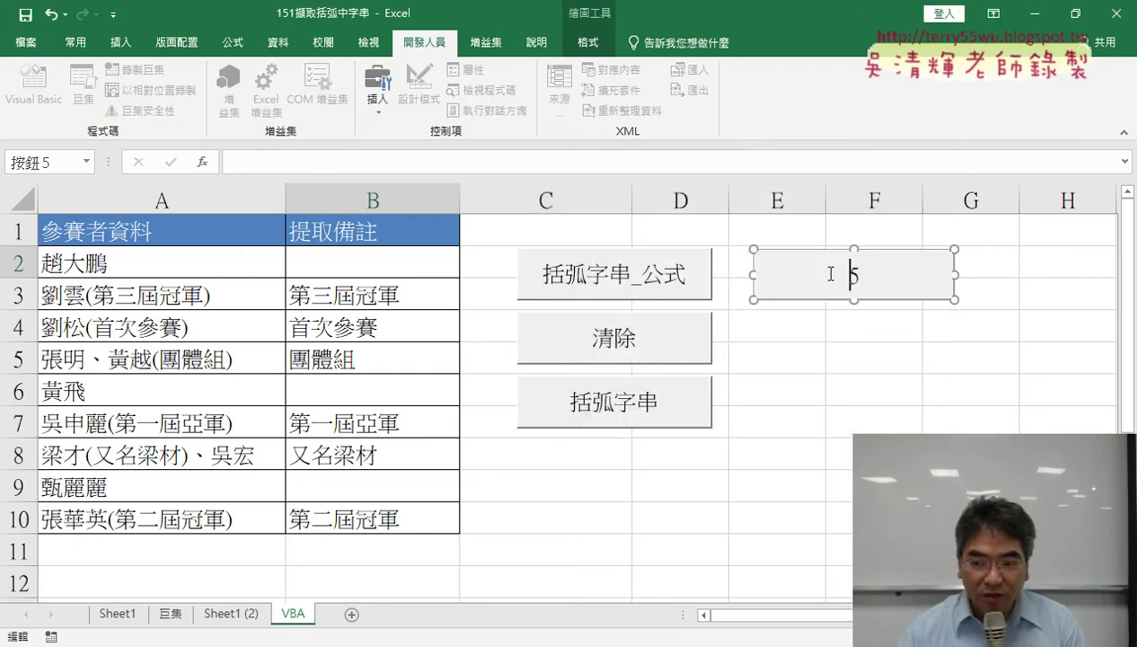
{"action": "key", "text": "ctrl+v"}
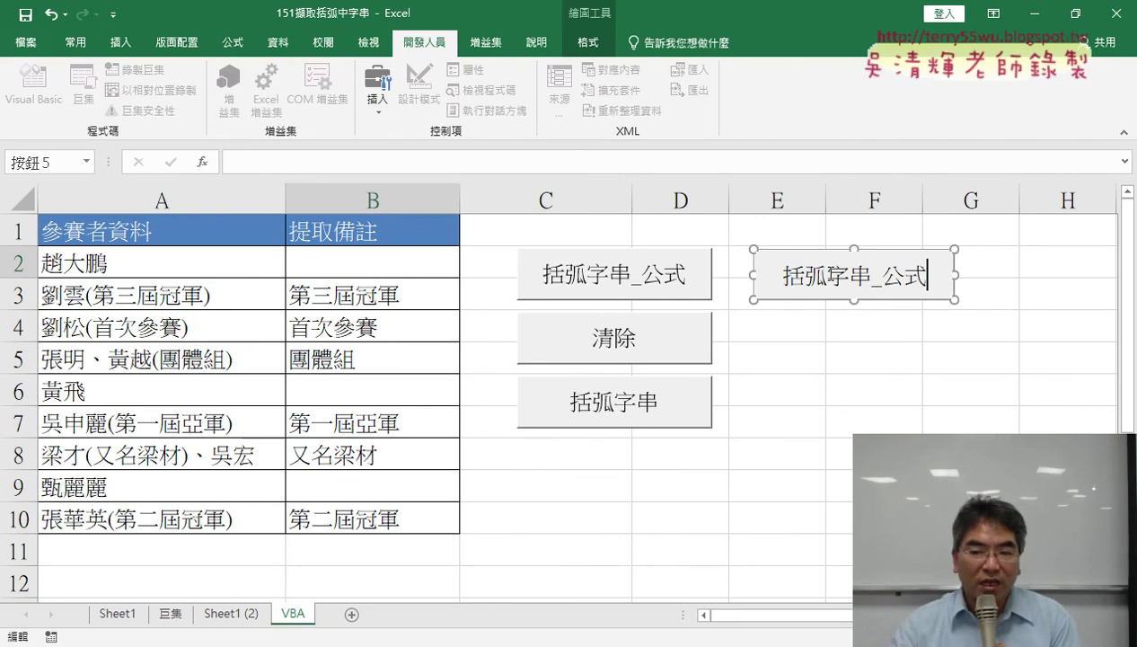
{"action": "left_click", "coordinate": [854, 380]}
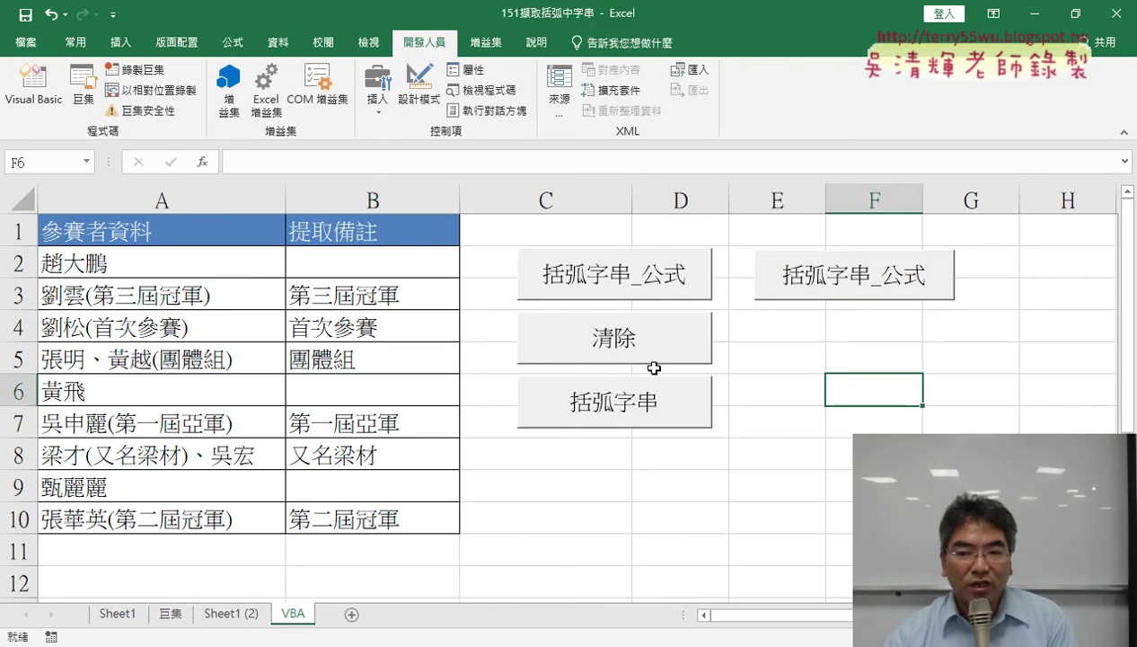
{"action": "right_click", "coordinate": [784, 290]}
{"action": "key", "text": "Escape"}
- Clear column B, refill it with 括弧字串_公式 and inspect the formula in B2
{"action": "left_click", "coordinate": [620, 339]}
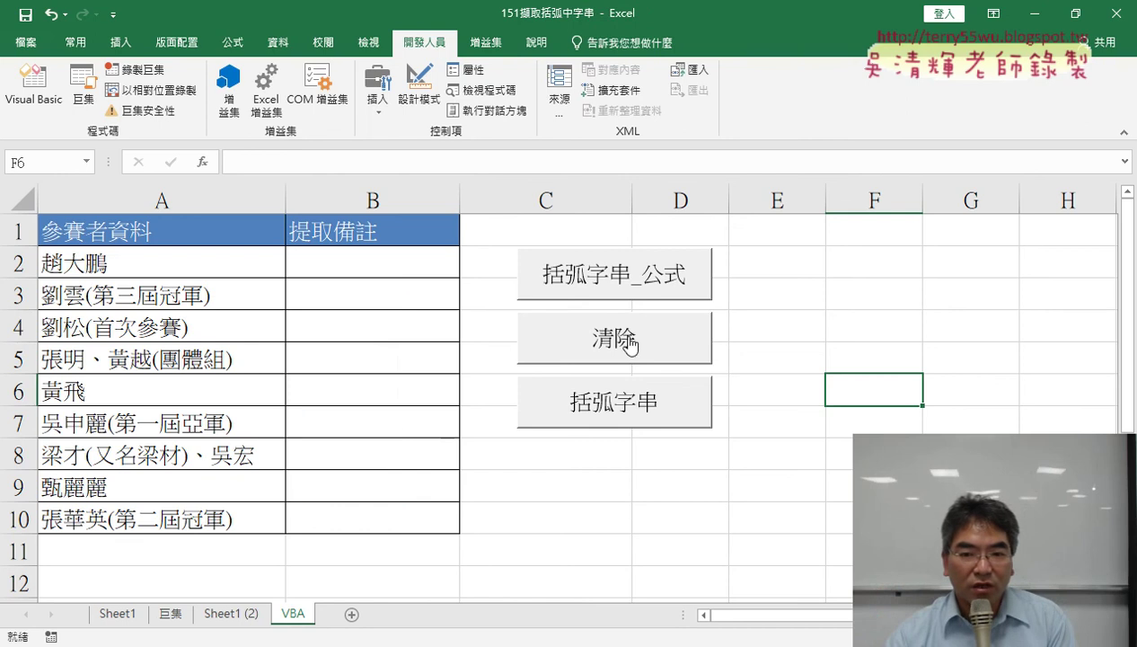
{"action": "left_click", "coordinate": [650, 269]}
{"action": "left_click", "coordinate": [435, 266]}
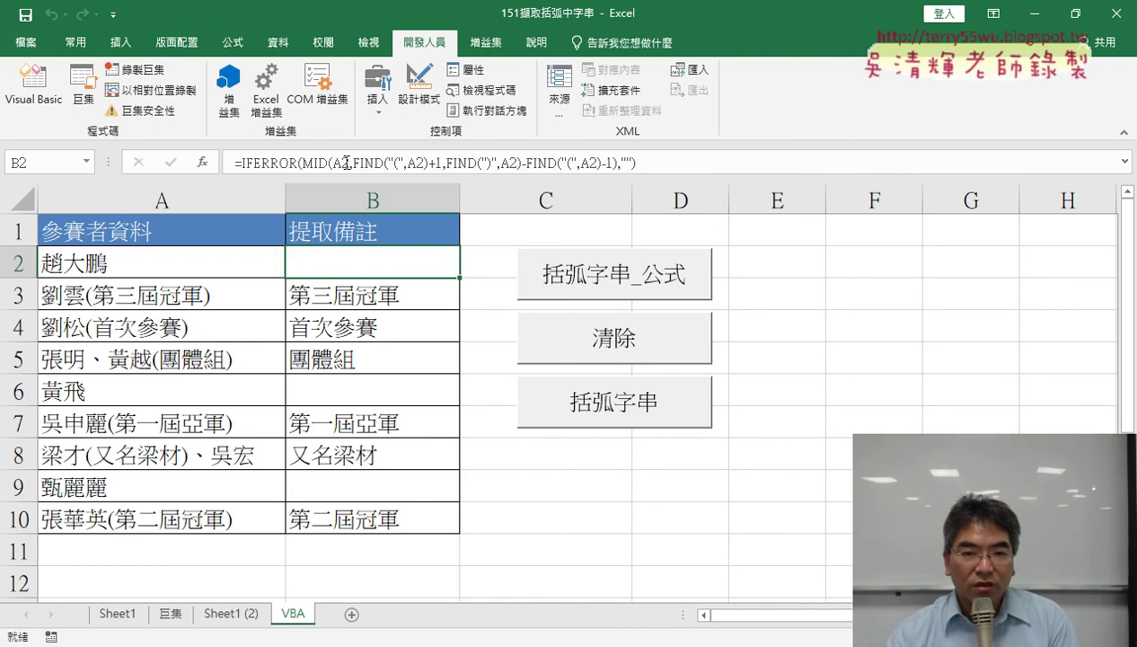
- Clear column B again, refill it with 括弧字串 as plain values, and check B3–B5
{"action": "left_click", "coordinate": [618, 352]}
{"action": "left_click", "coordinate": [602, 415]}
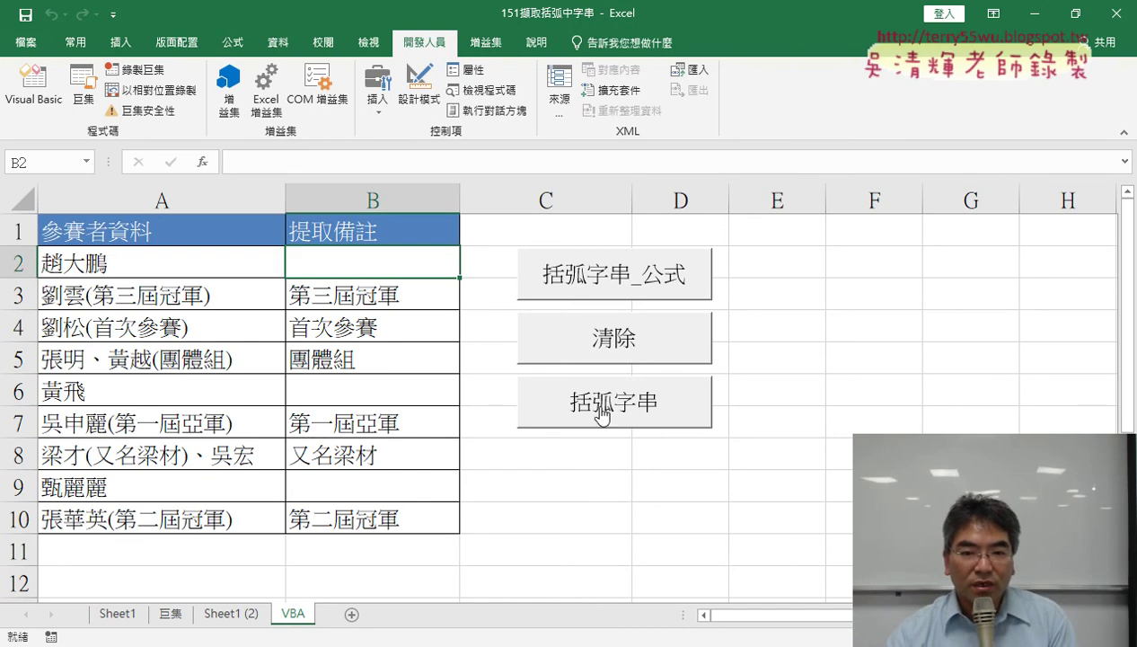
{"action": "left_click", "coordinate": [365, 295]}
{"action": "left_click", "coordinate": [359, 327]}
{"action": "left_click", "coordinate": [359, 357]}
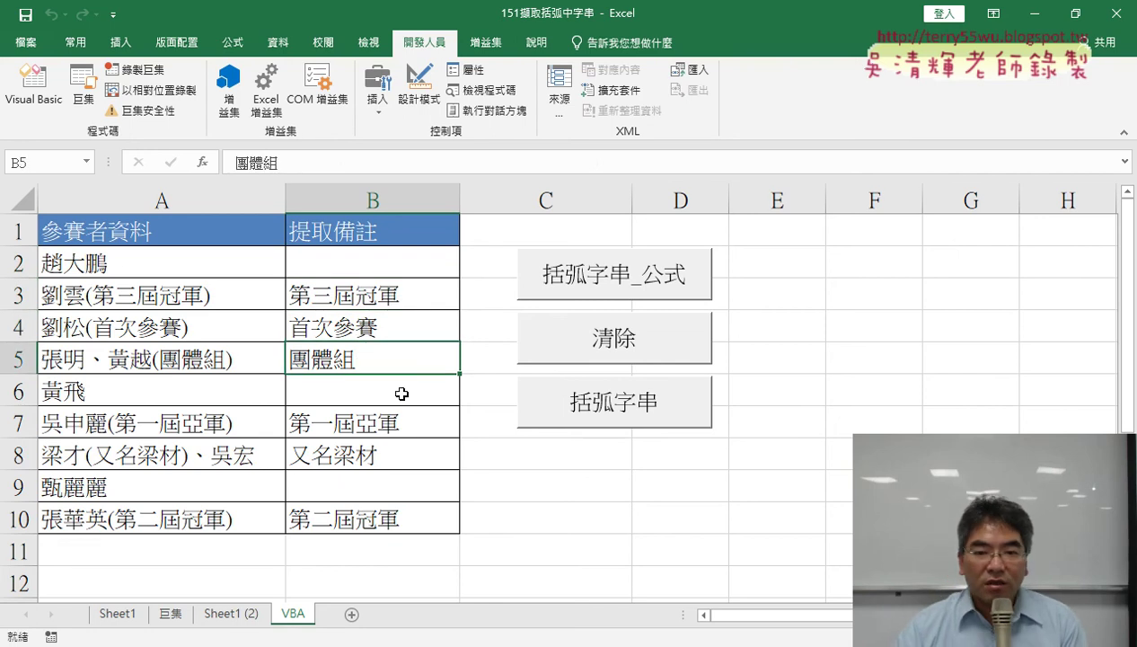
- Open the Visual Basic editor and review the 括弧字串 macro code in Module1
{"action": "left_click", "coordinate": [33, 85]}
{"action": "left_click", "coordinate": [591, 426]}
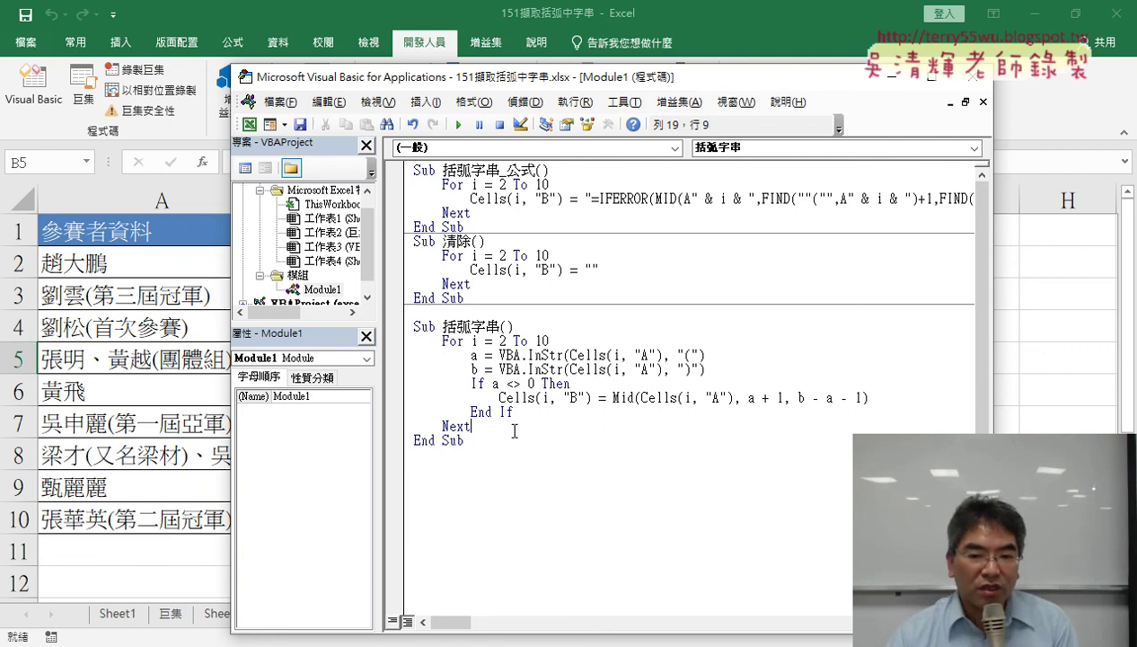
{"action": "left_click_drag", "start_coordinate": [467, 426], "coordinate": [404, 332]}
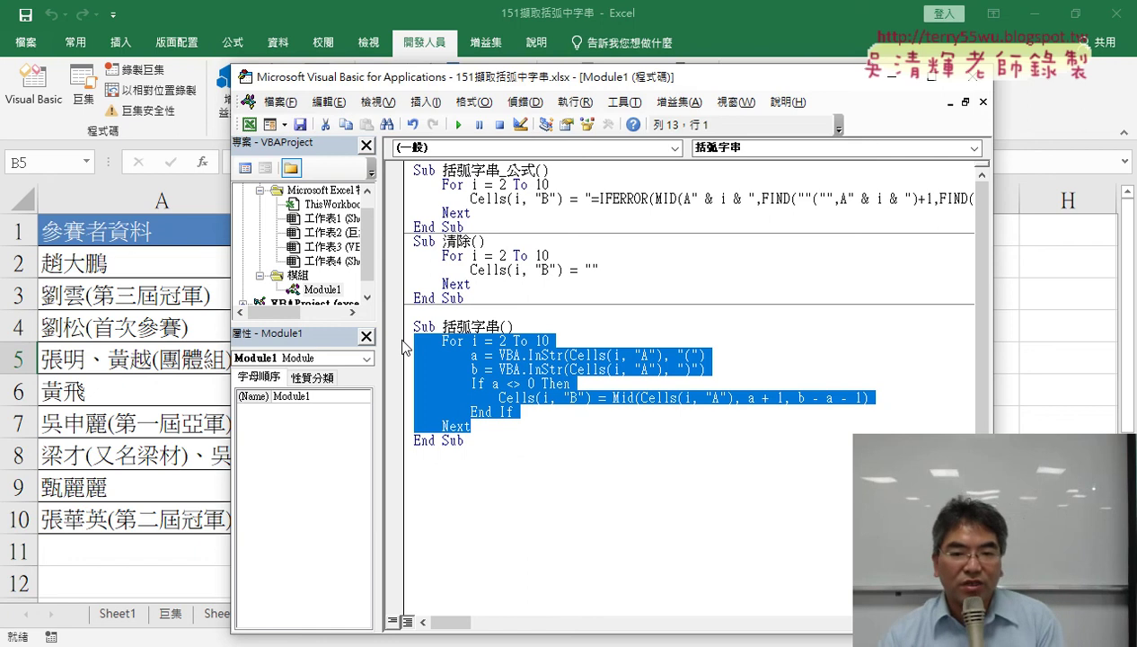
{"action": "left_click", "coordinate": [436, 458]}
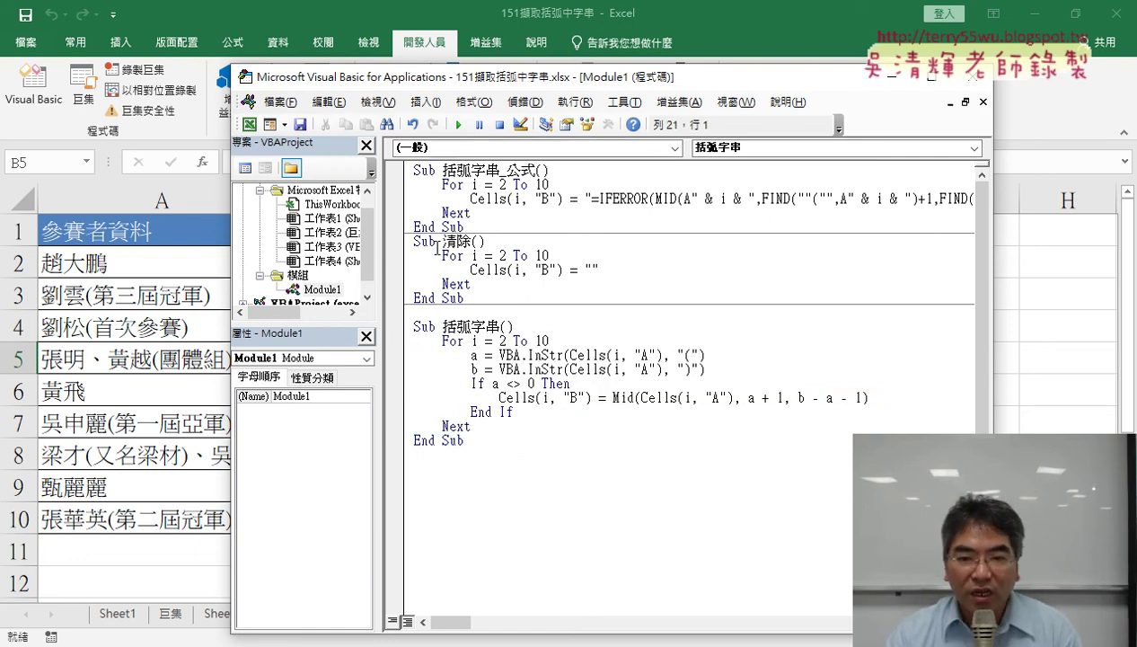
- Rearrange the editor panes beside Excel and open the empty code window for 工作表4
{"action": "left_click_drag", "start_coordinate": [378, 262], "coordinate": [350, 262]}
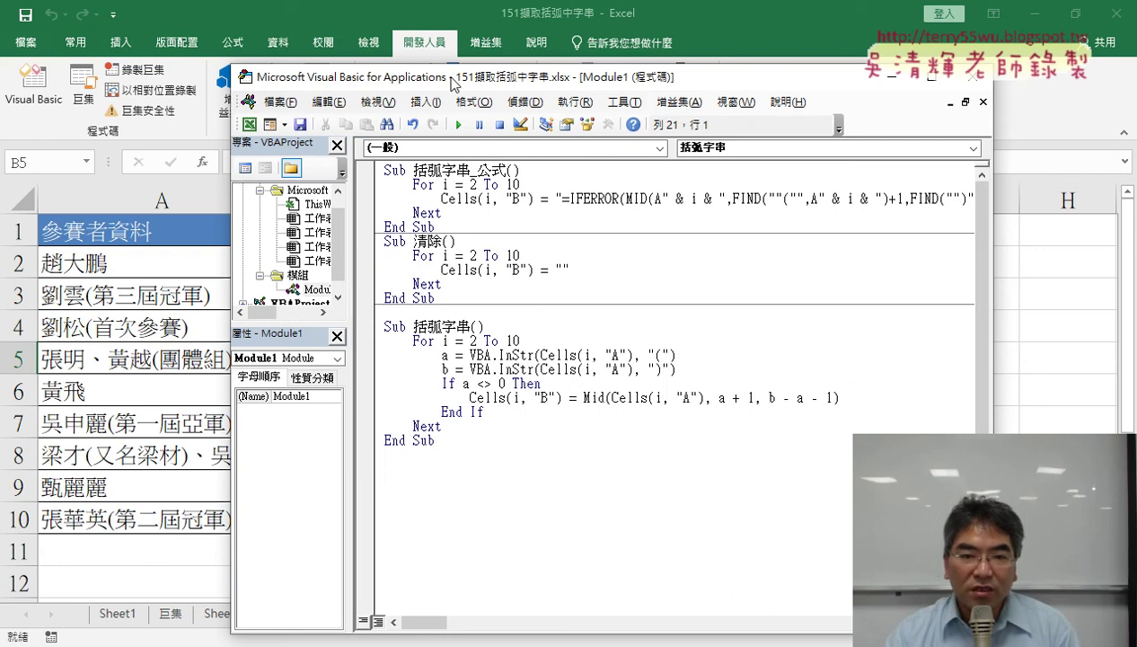
{"action": "left_click_drag", "start_coordinate": [453, 81], "coordinate": [571, 70]}
{"action": "left_click_drag", "start_coordinate": [429, 316], "coordinate": [428, 384]}
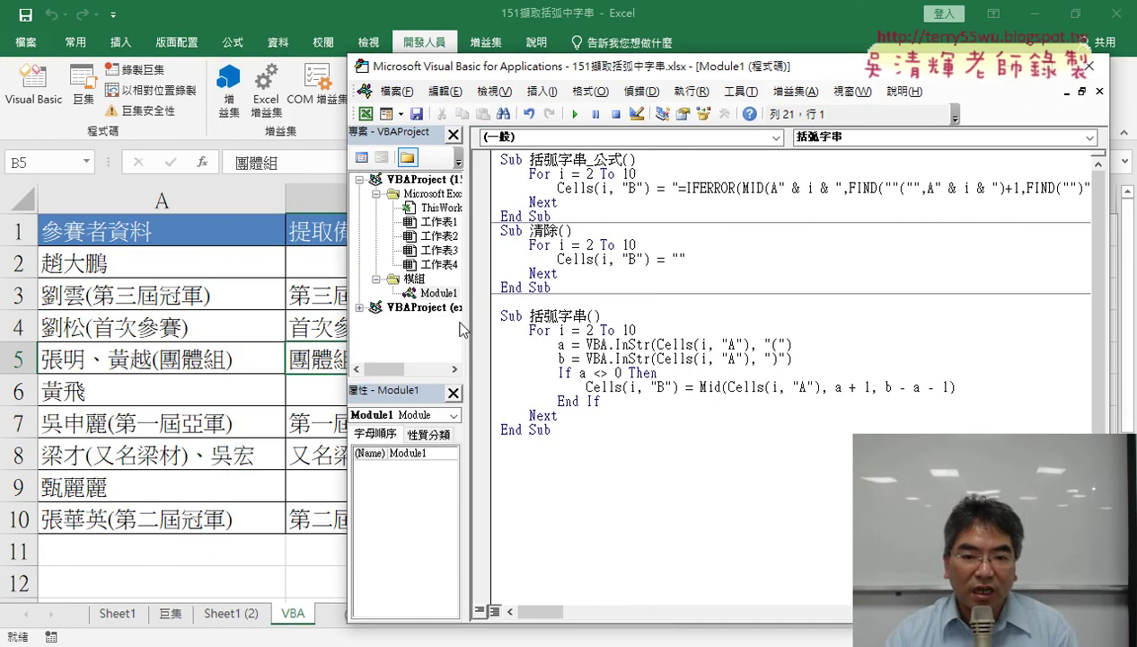
{"action": "left_click_drag", "start_coordinate": [464, 323], "coordinate": [536, 316]}
{"action": "left_click", "coordinate": [441, 295]}
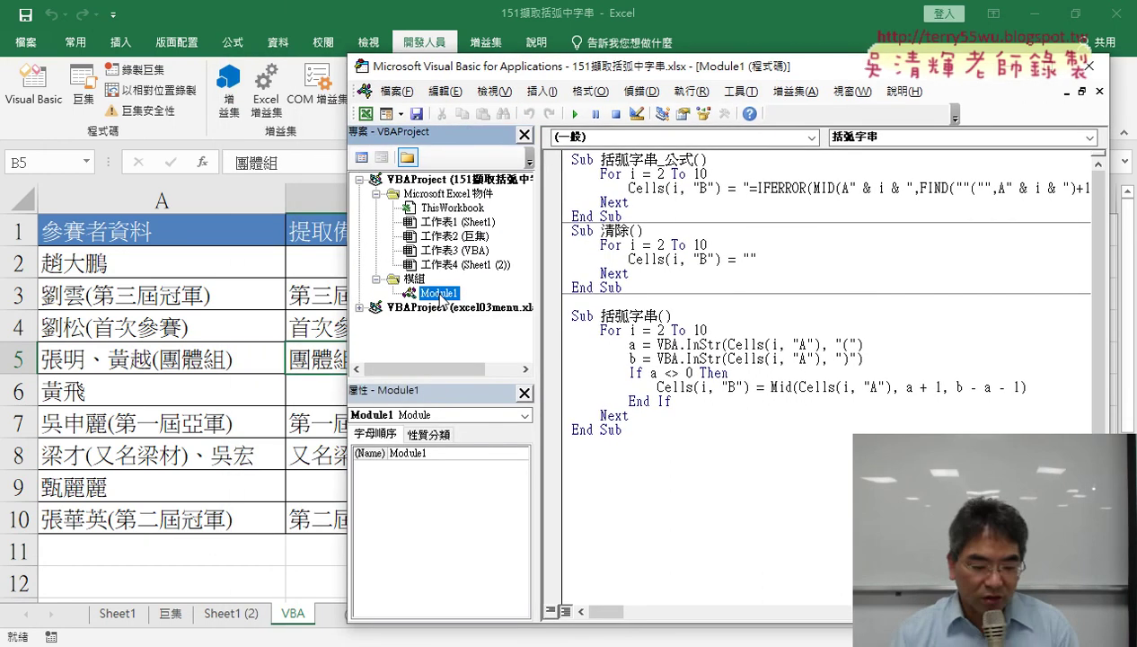
{"action": "mouse_move", "coordinate": [441, 299]}
{"action": "left_mouse_down"}
{"action": "mouse_move", "coordinate": [462, 314]}
{"action": "mouse_move", "coordinate": [476, 280]}
{"action": "left_mouse_up"}
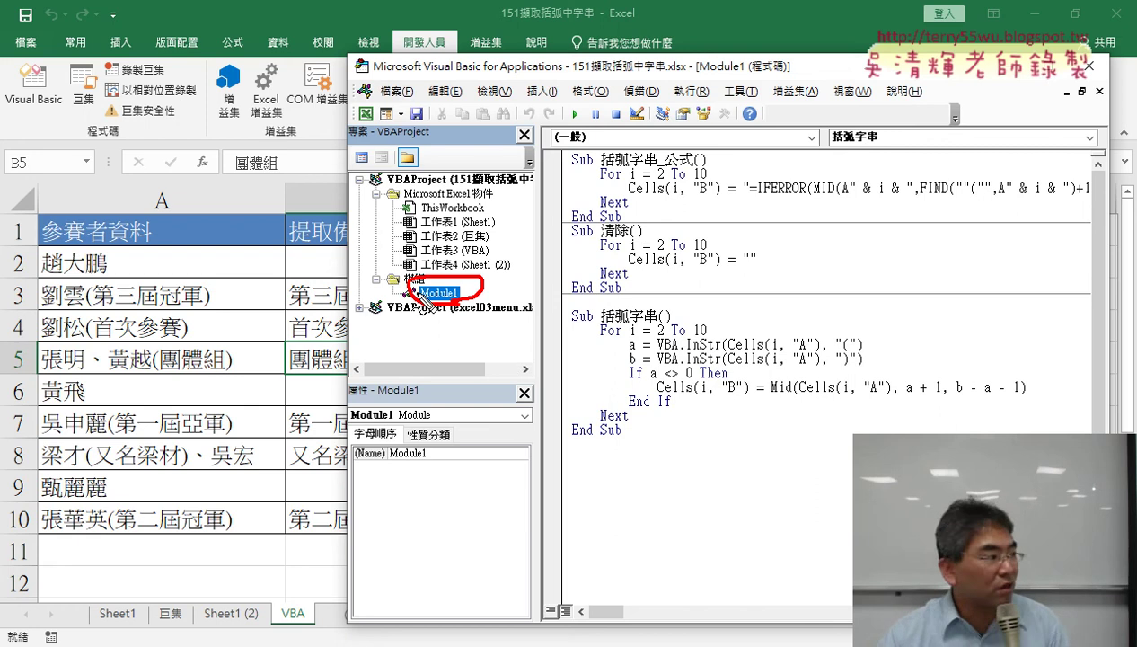
{"action": "key", "text": "Escape"}
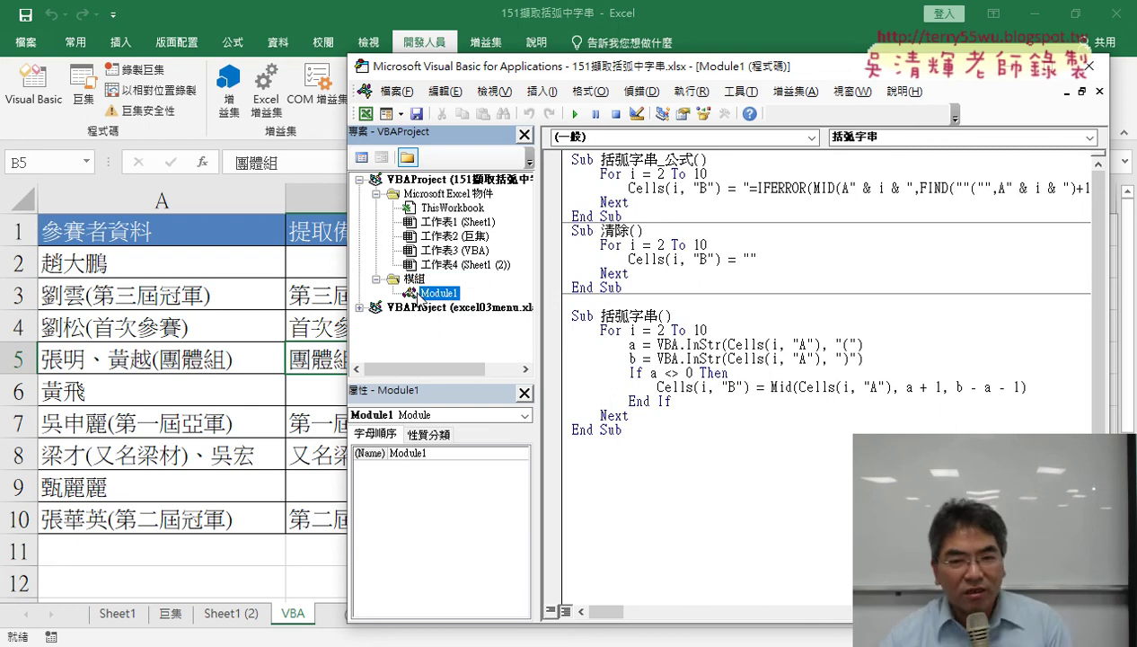
{"action": "double_click", "coordinate": [461, 266]}
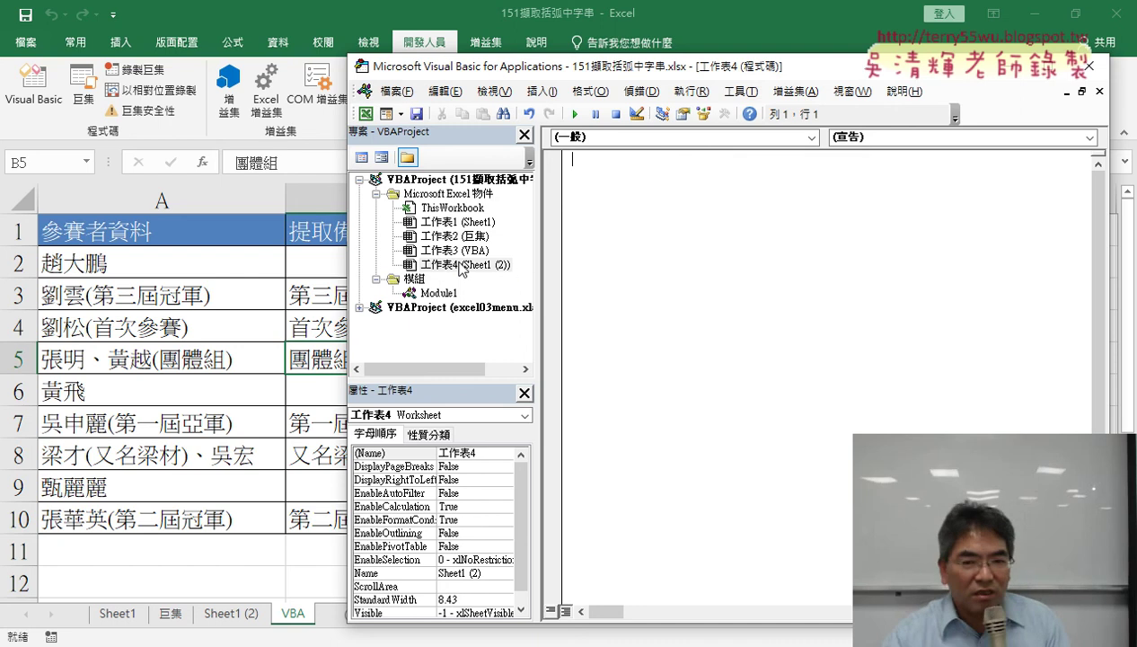
- Close the 工作表4 code window, return to Module1, and shrink the project tree pane
{"action": "left_click", "coordinate": [1098, 92]}
{"action": "left_click", "coordinate": [414, 280]}
{"action": "left_click", "coordinate": [437, 293]}
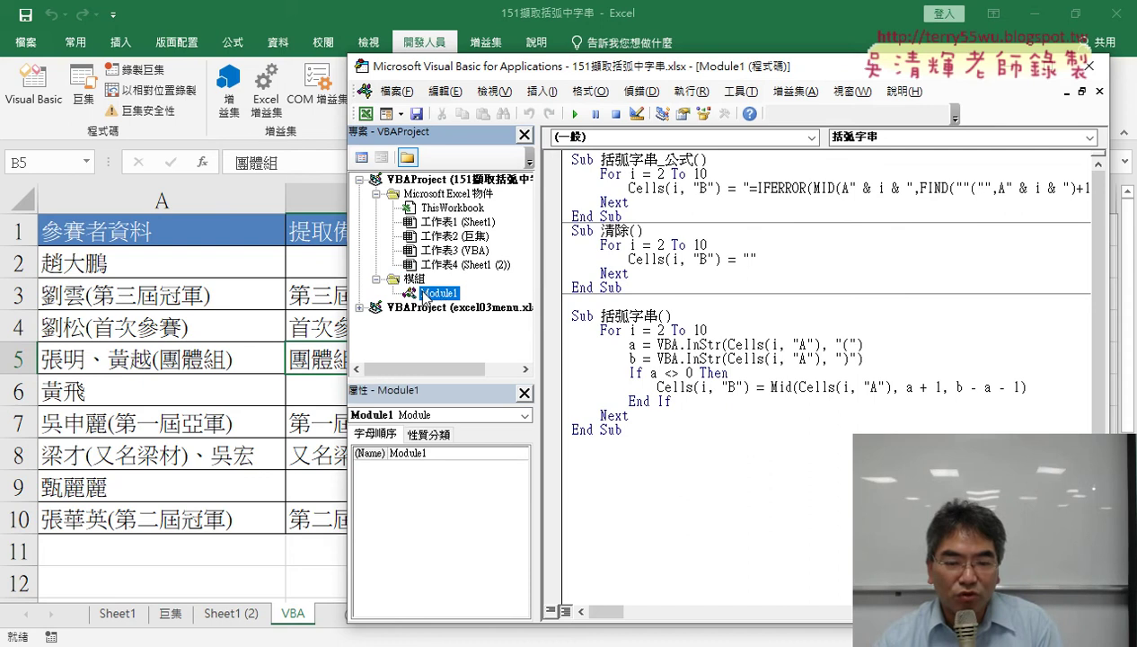
{"action": "right_click", "coordinate": [428, 265]}
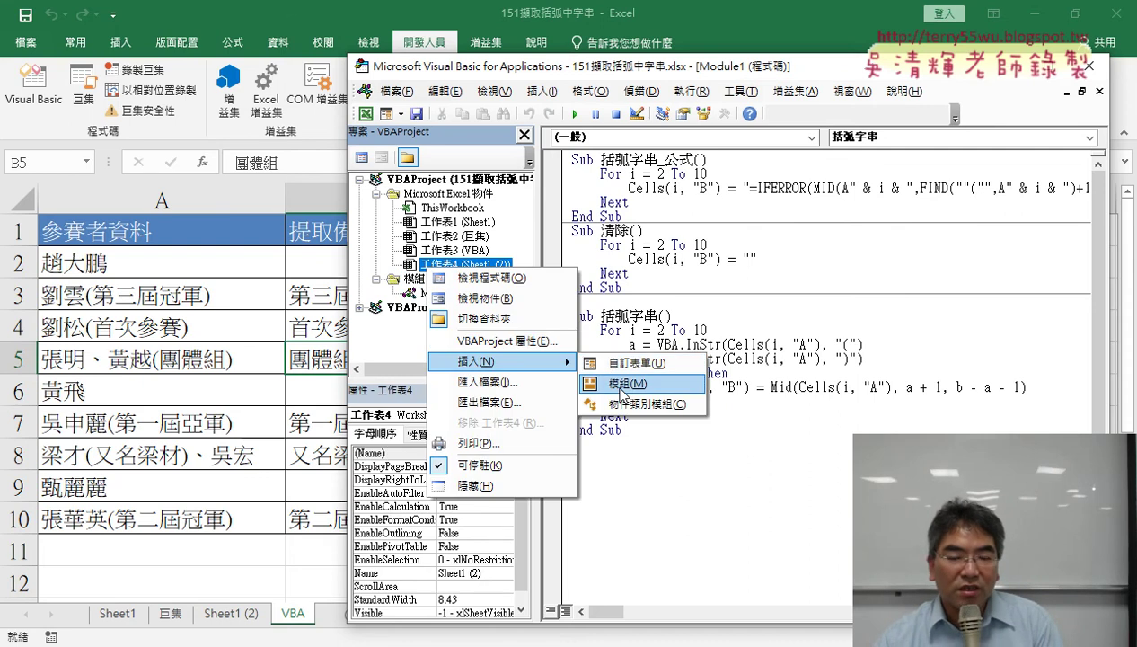
{"action": "left_click", "coordinate": [439, 381]}
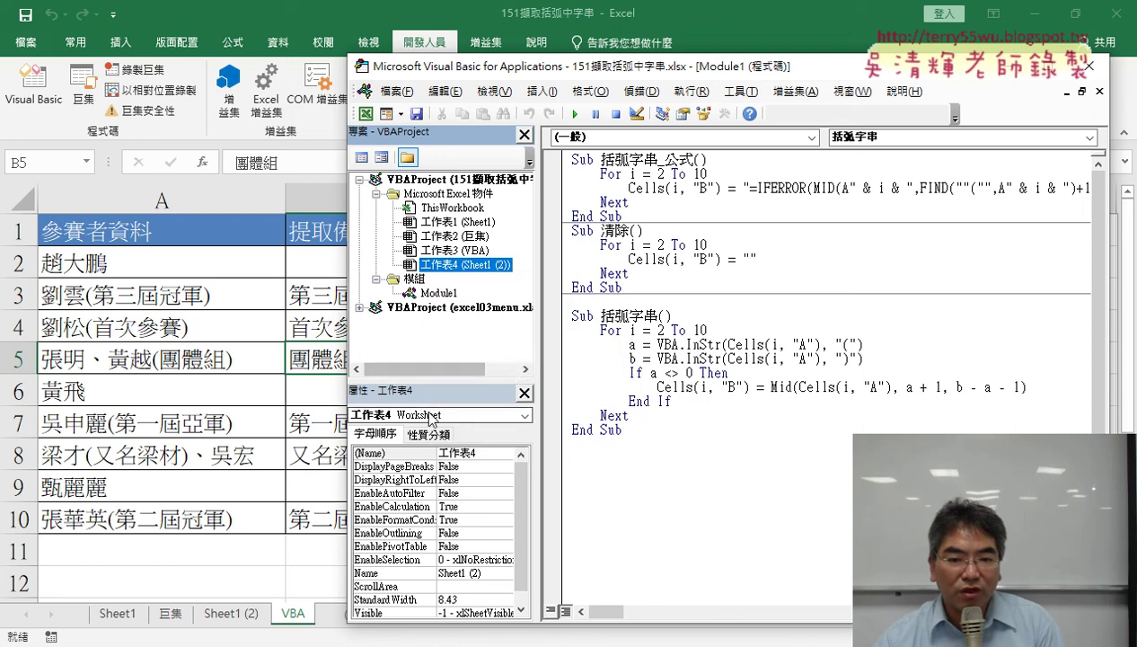
{"action": "left_click_drag", "start_coordinate": [439, 381], "coordinate": [439, 283]}
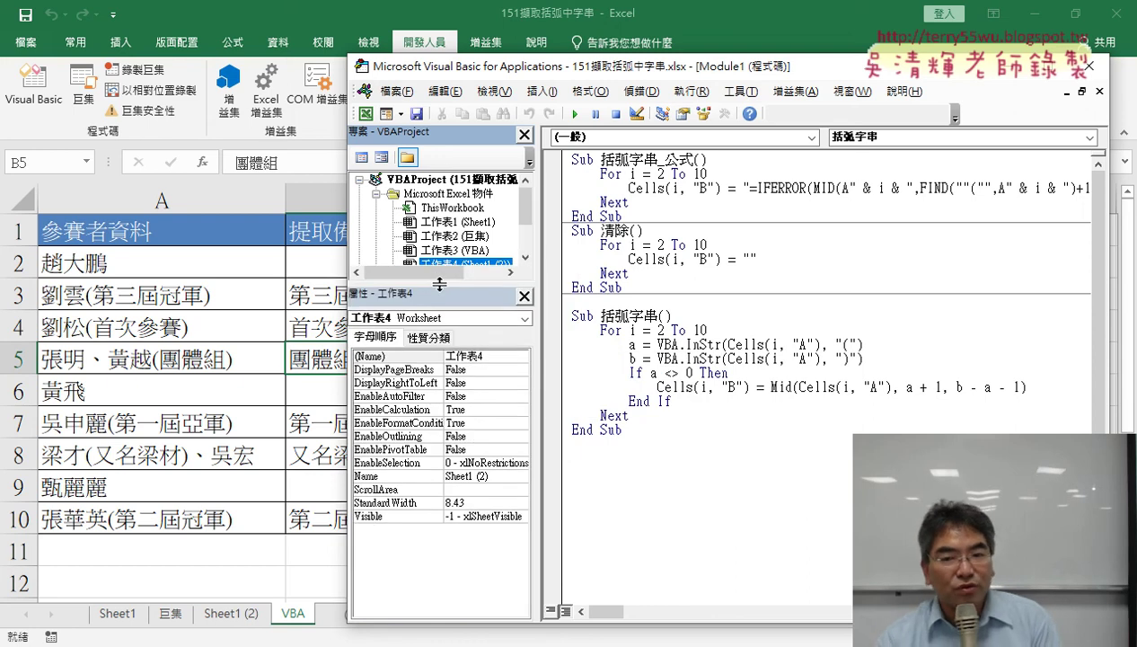
- Insert a blank Module2, remove it without exporting, and select Module1's (Name) property
{"action": "right_click", "coordinate": [435, 235]}
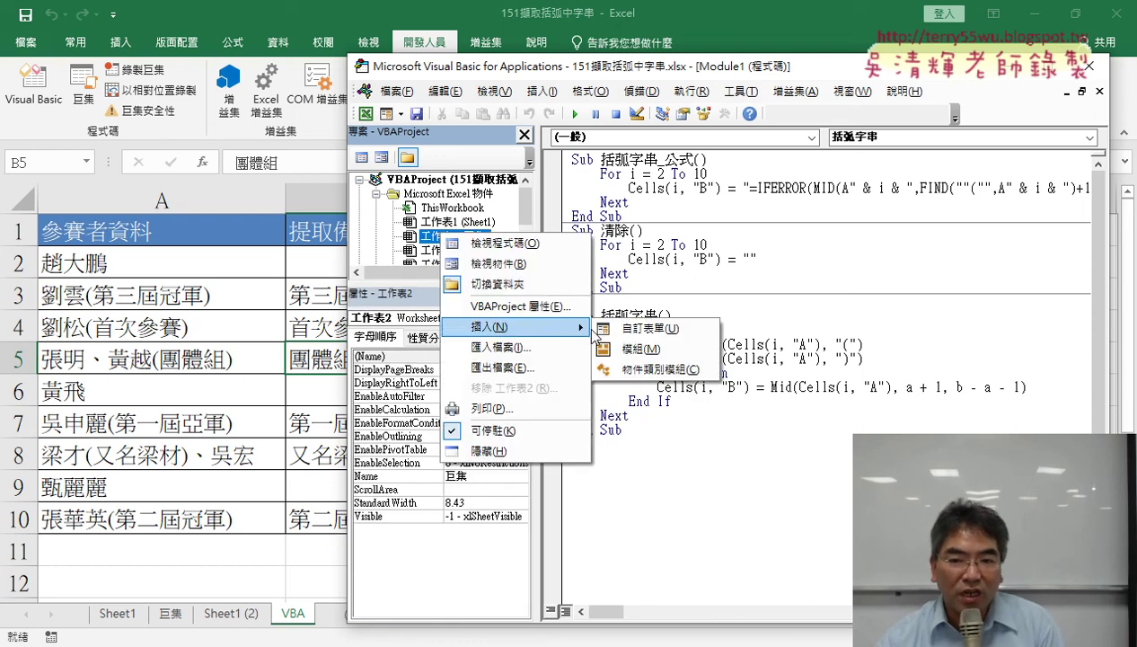
{"action": "left_click", "coordinate": [629, 346]}
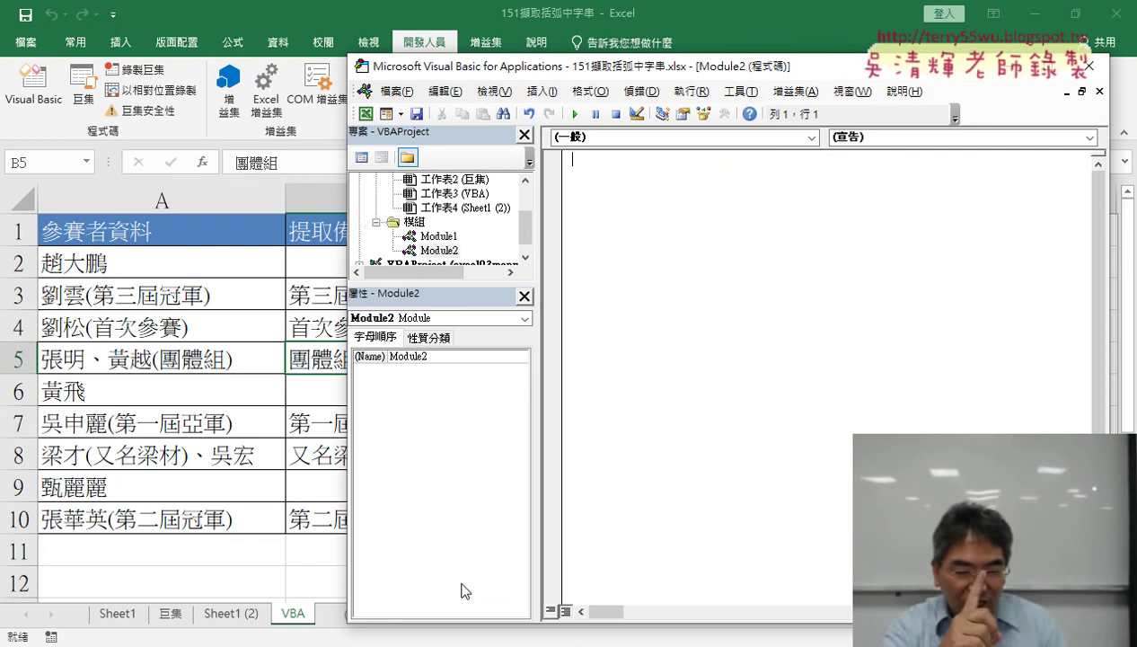
{"action": "right_click", "coordinate": [439, 250]}
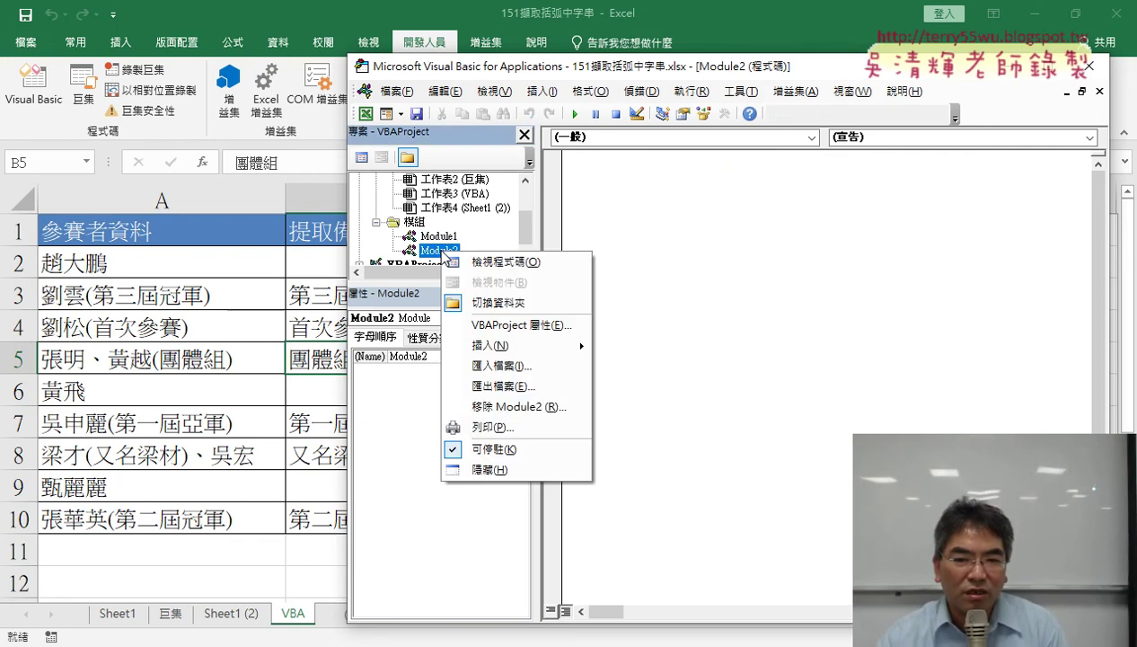
{"action": "left_click", "coordinate": [507, 407]}
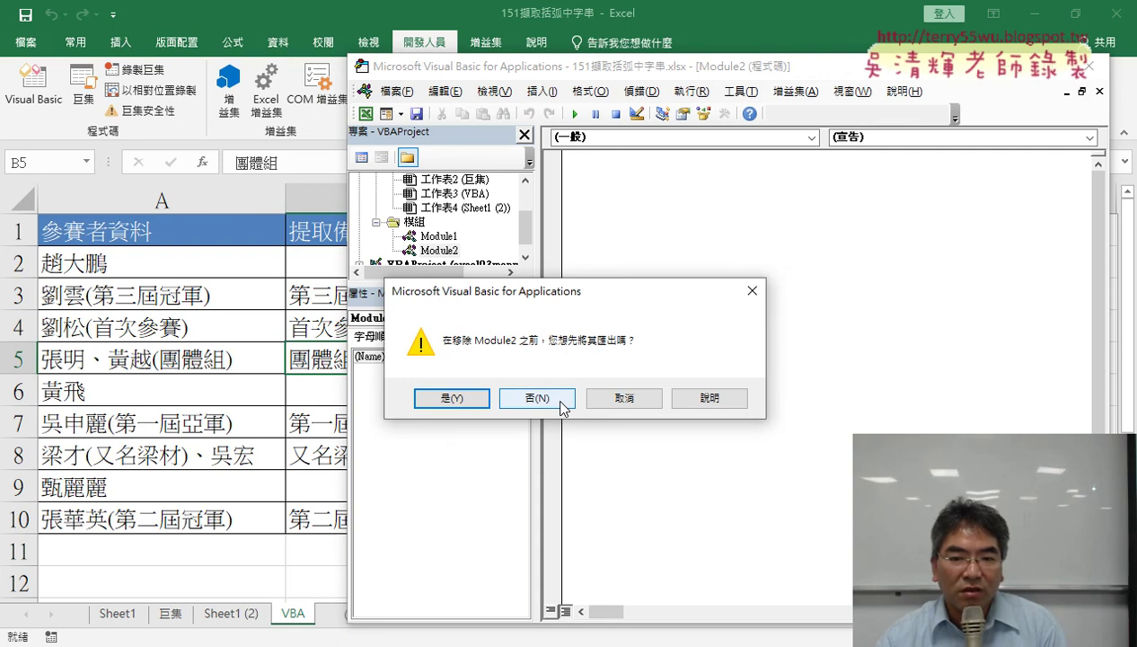
{"action": "left_click", "coordinate": [537, 398]}
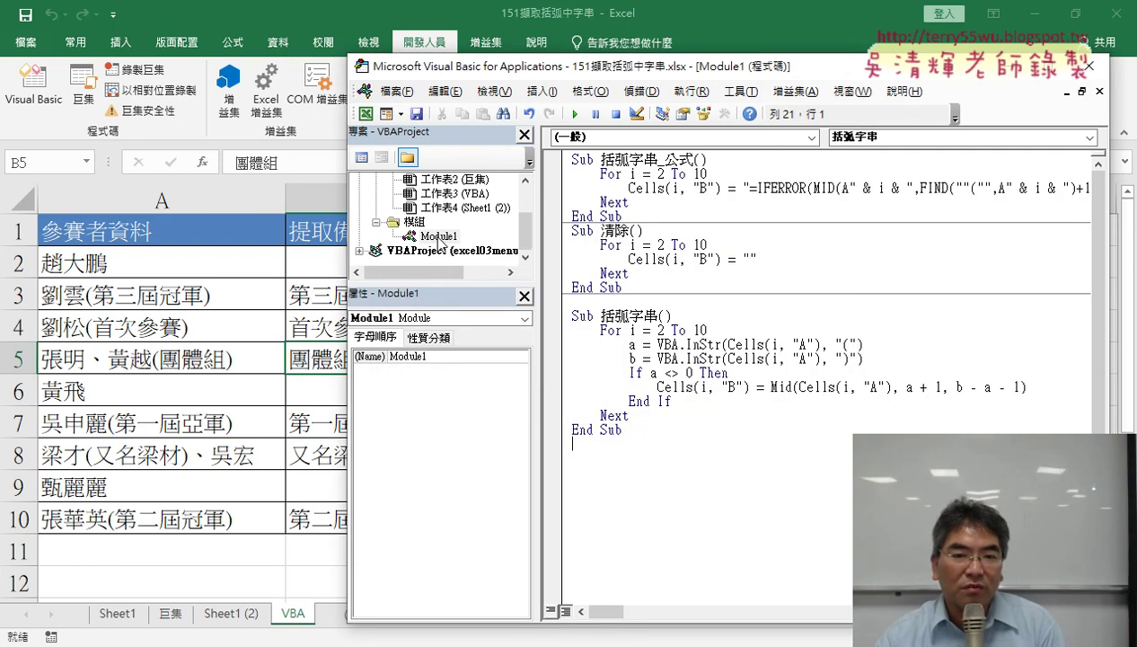
{"action": "left_click_drag", "start_coordinate": [477, 286], "coordinate": [477, 344]}
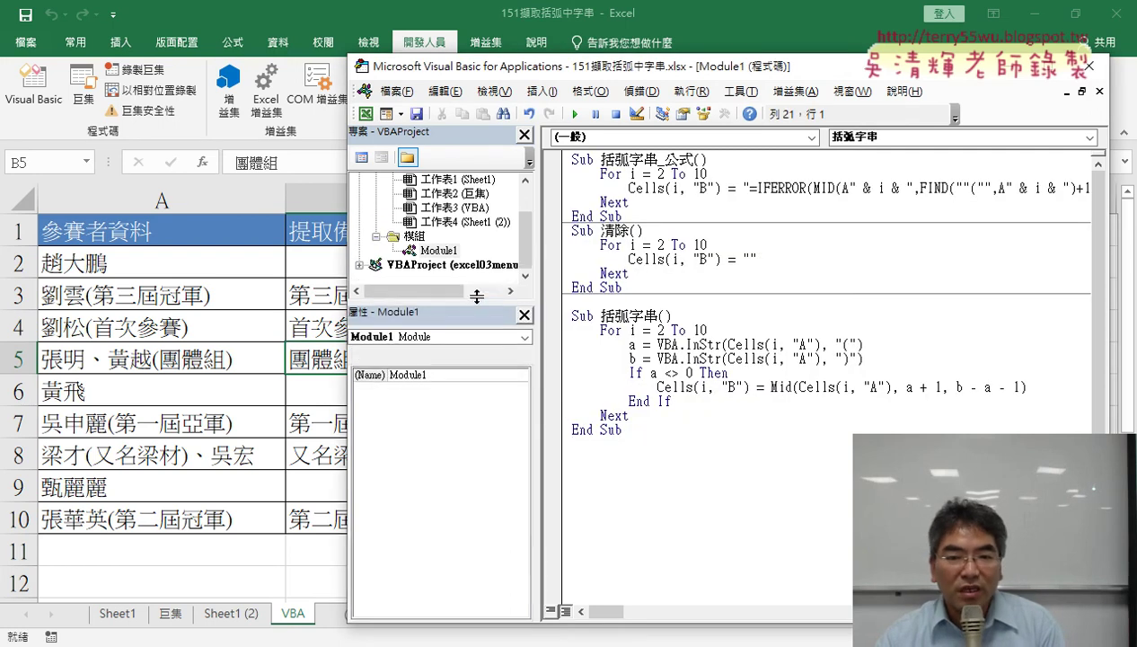
{"action": "left_click", "coordinate": [377, 414]}
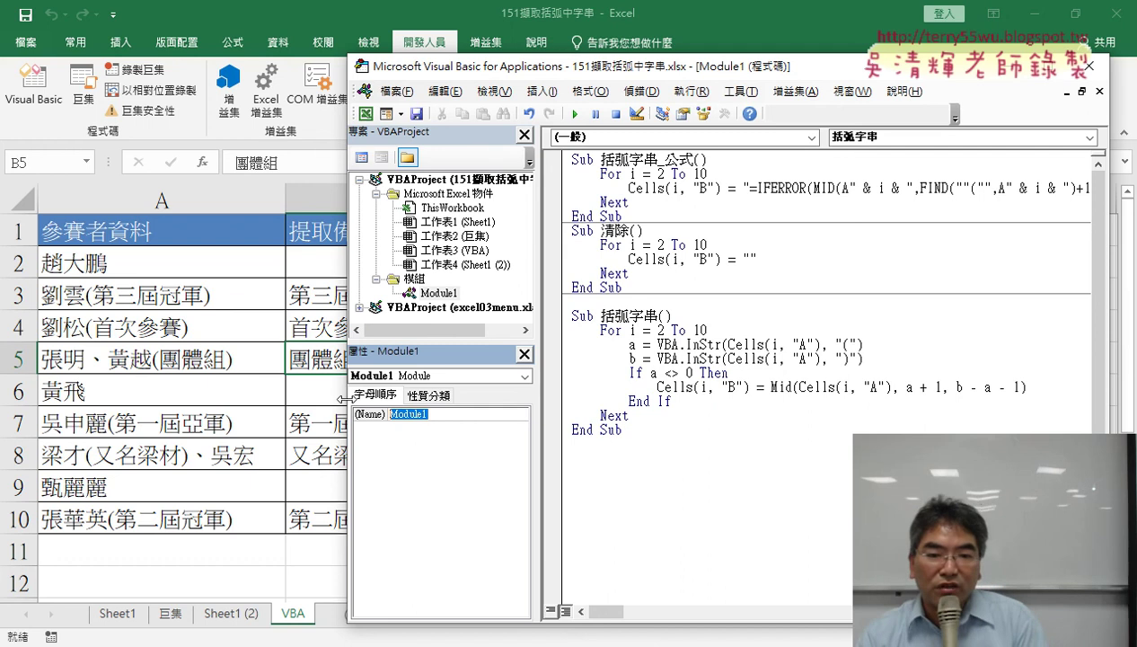
- Rename Module1 to AAA through its (Name) property
{"action": "type", "text": "AA"}
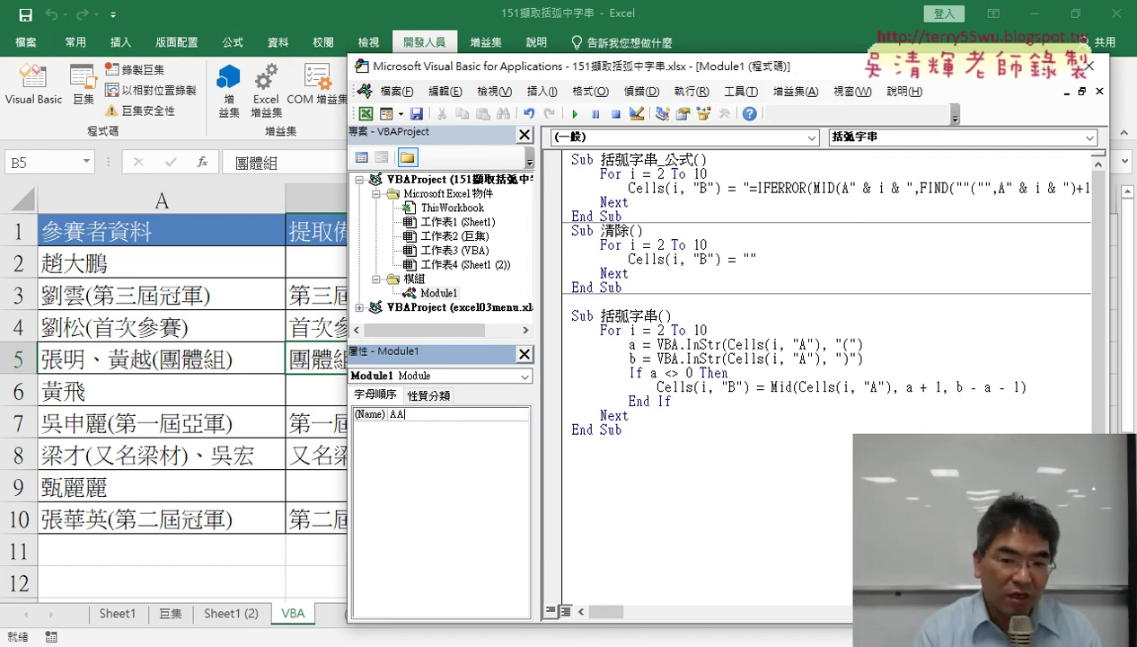
{"action": "type", "text": "A"}
{"action": "key", "text": "Return"}
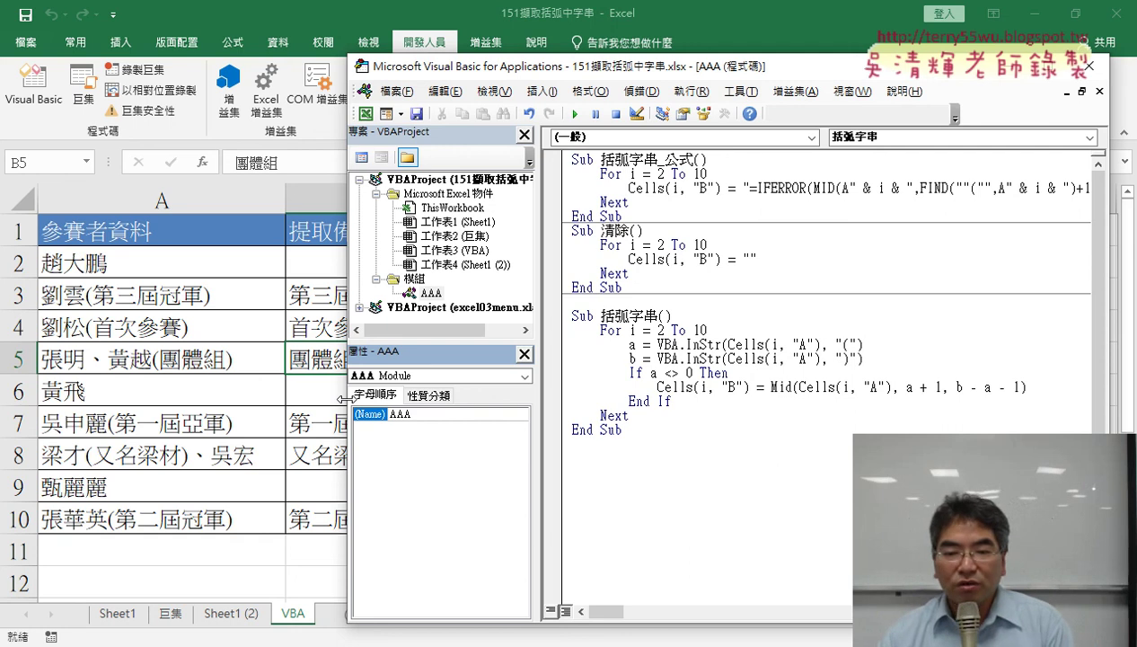
{"action": "left_click", "coordinate": [621, 471]}
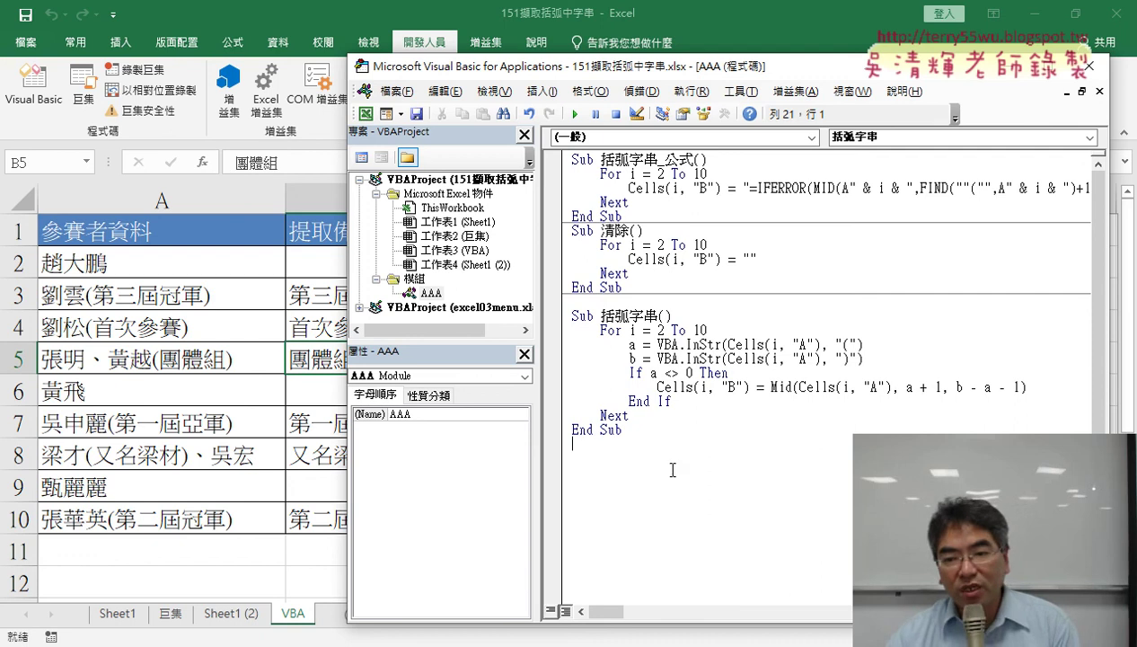
- Below the existing macros, create an empty Function 括弧字串函數() … End Function block
{"action": "type", "text": "func"}
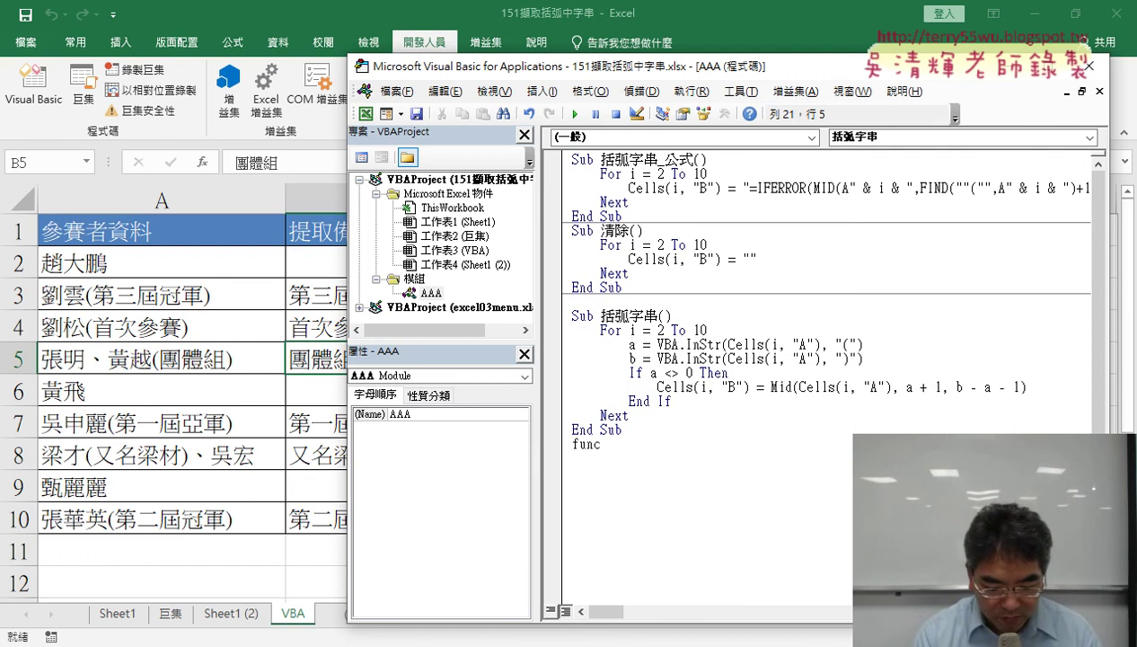
{"action": "type", "text": "tion"}
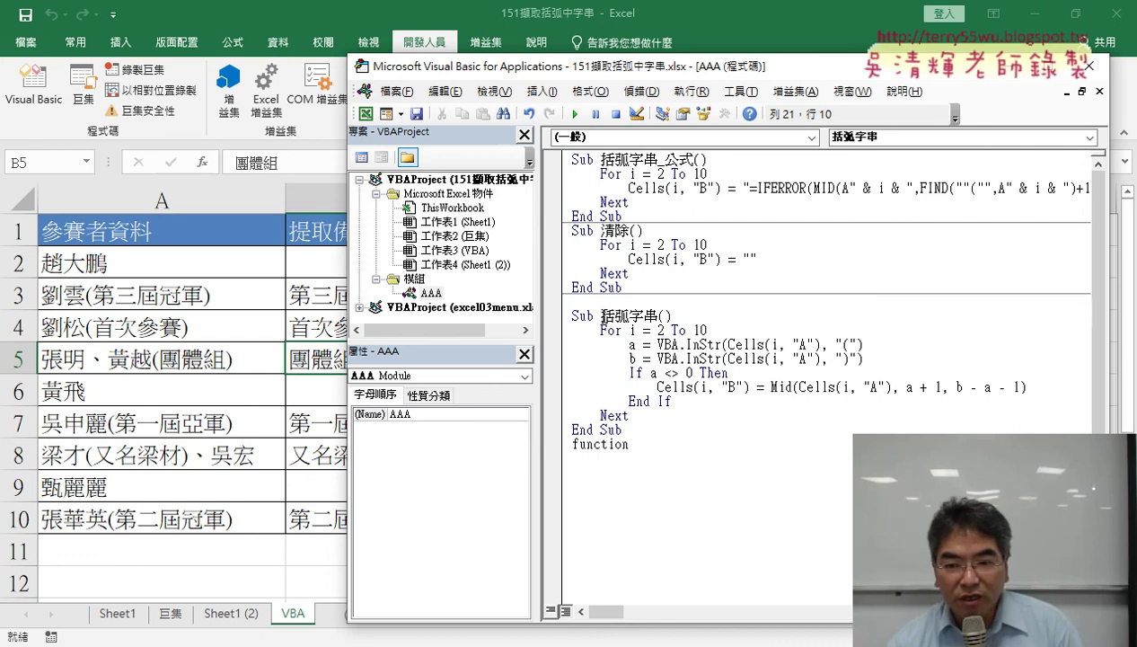
{"action": "left_click", "coordinate": [603, 316]}
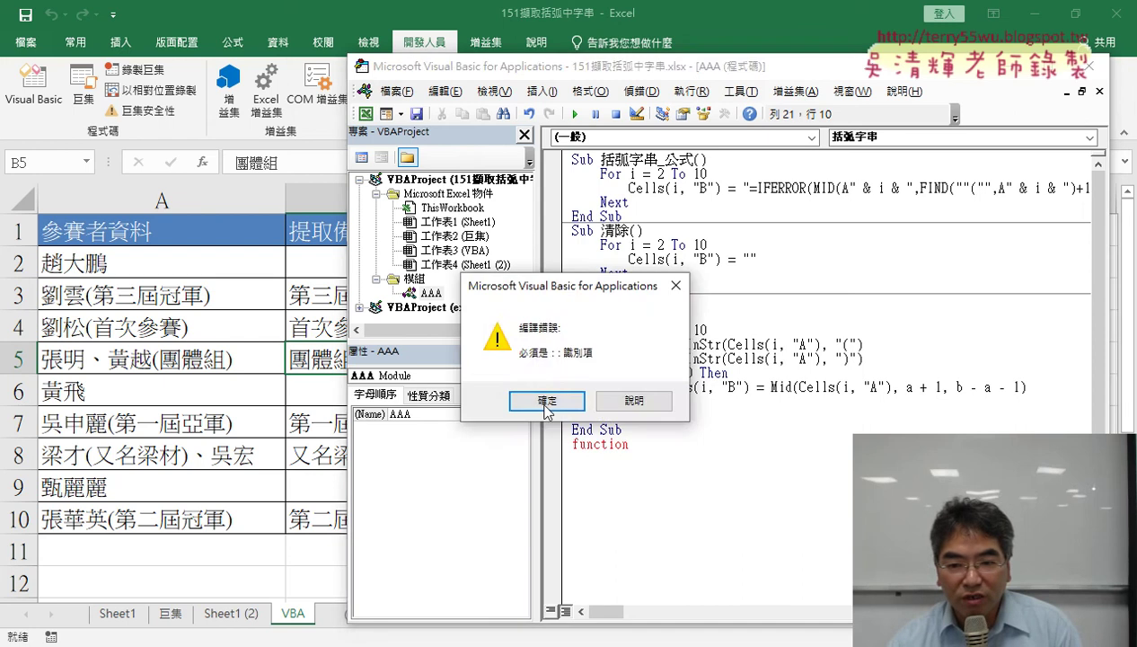
{"action": "left_click", "coordinate": [665, 398]}
{"action": "mouse_move", "coordinate": [600, 316]}
{"action": "left_mouse_down"}
{"action": "mouse_move", "coordinate": [661, 316]}
{"action": "mouse_move", "coordinate": [630, 444]}
{"action": "left_mouse_up"}
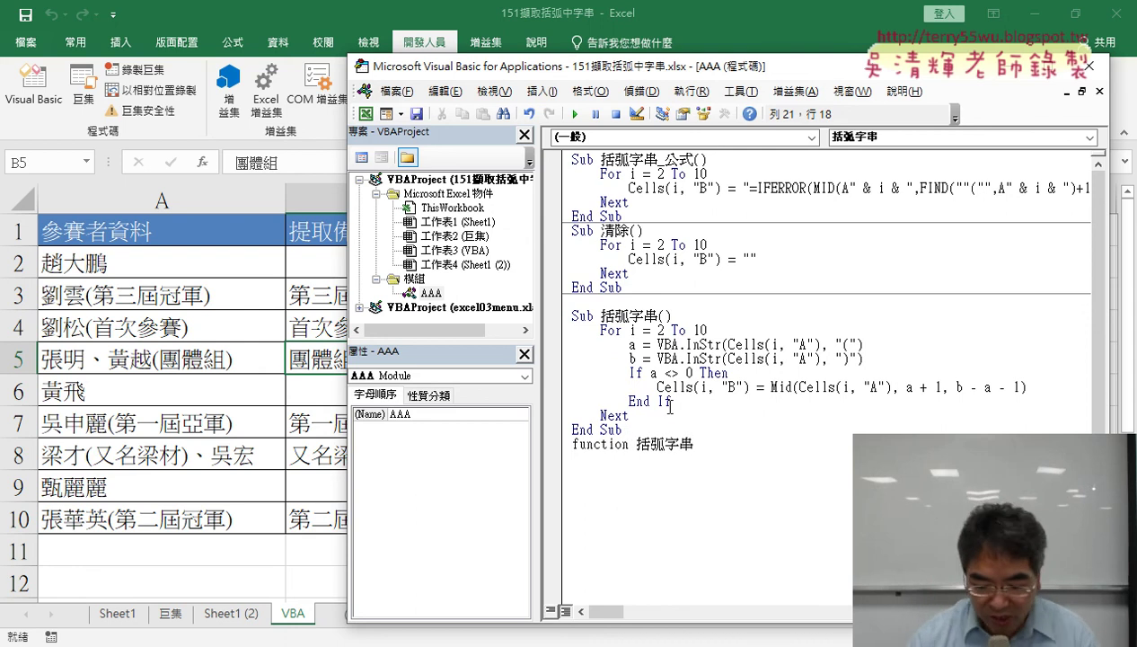
{"action": "type", "text": "ㄏㄢˊ"}
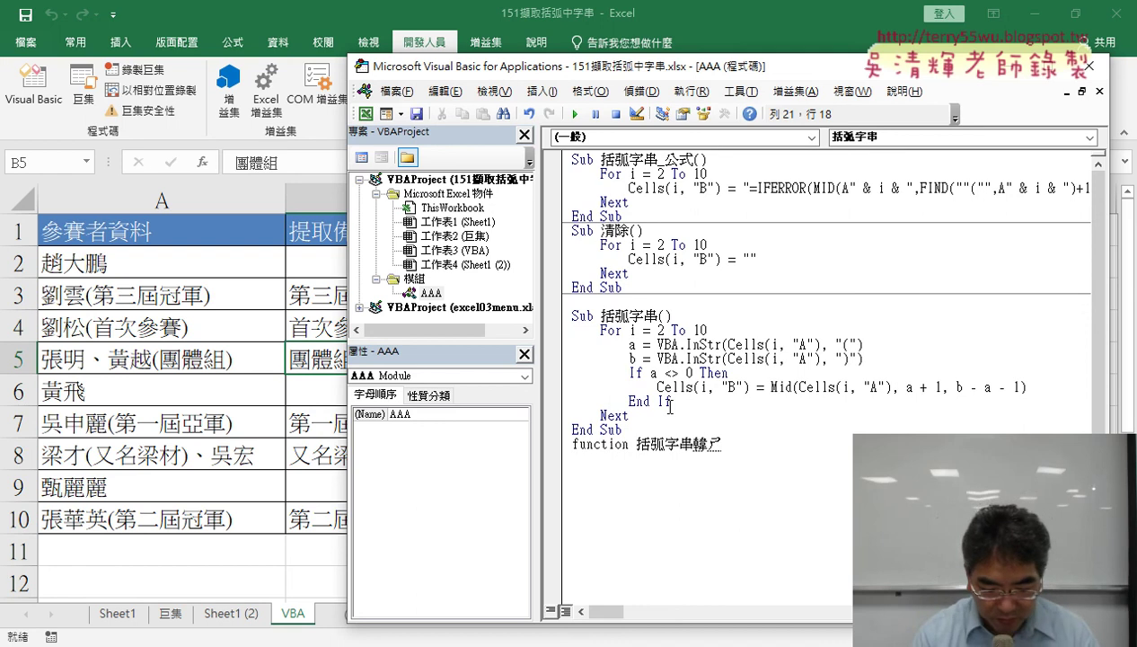
{"action": "type", "text": "ㄕㄨˋ"}
{"action": "key", "text": "Return"}
{"action": "key", "text": "Return"}
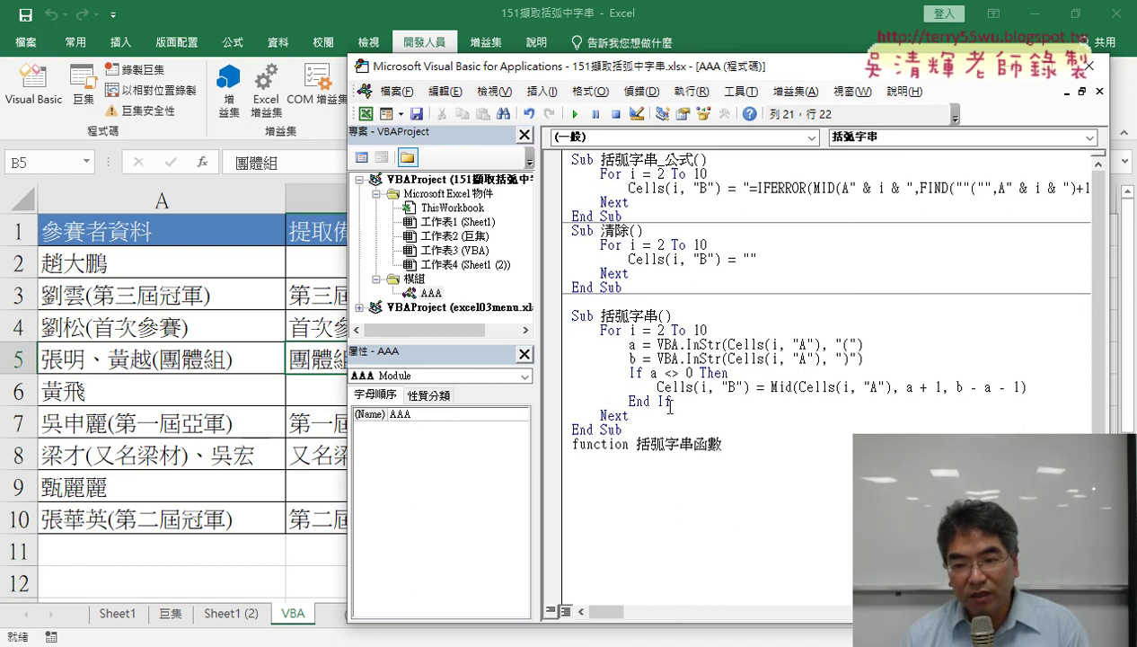
{"action": "key", "text": "Return"}
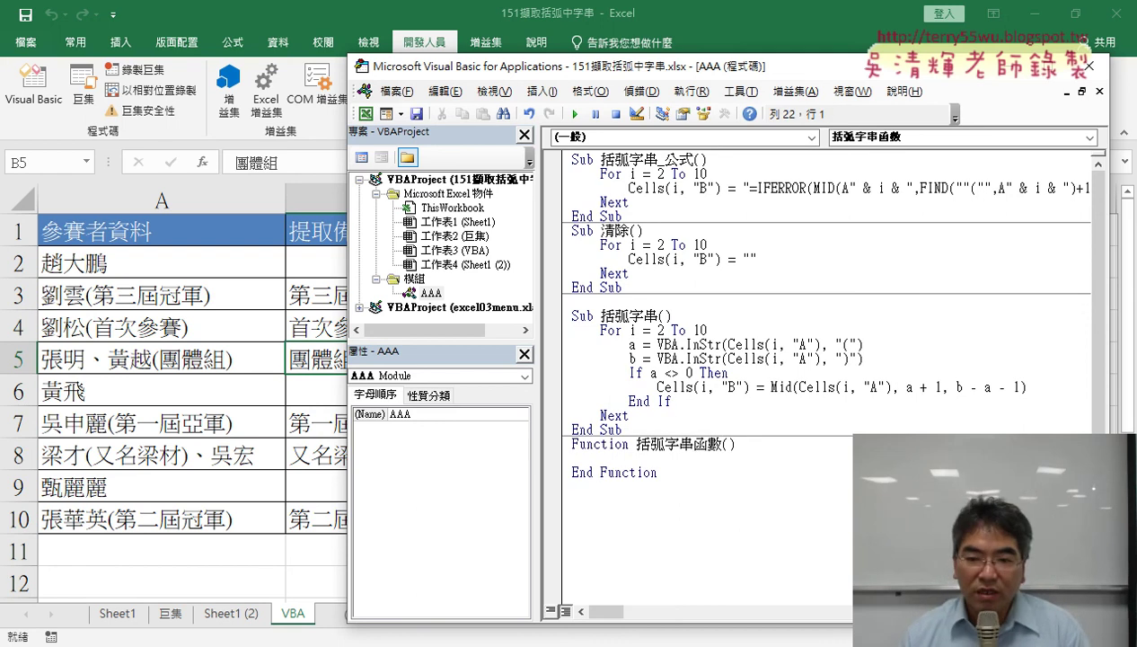
{"action": "left_click_drag", "start_coordinate": [658, 473], "coordinate": [569, 443]}
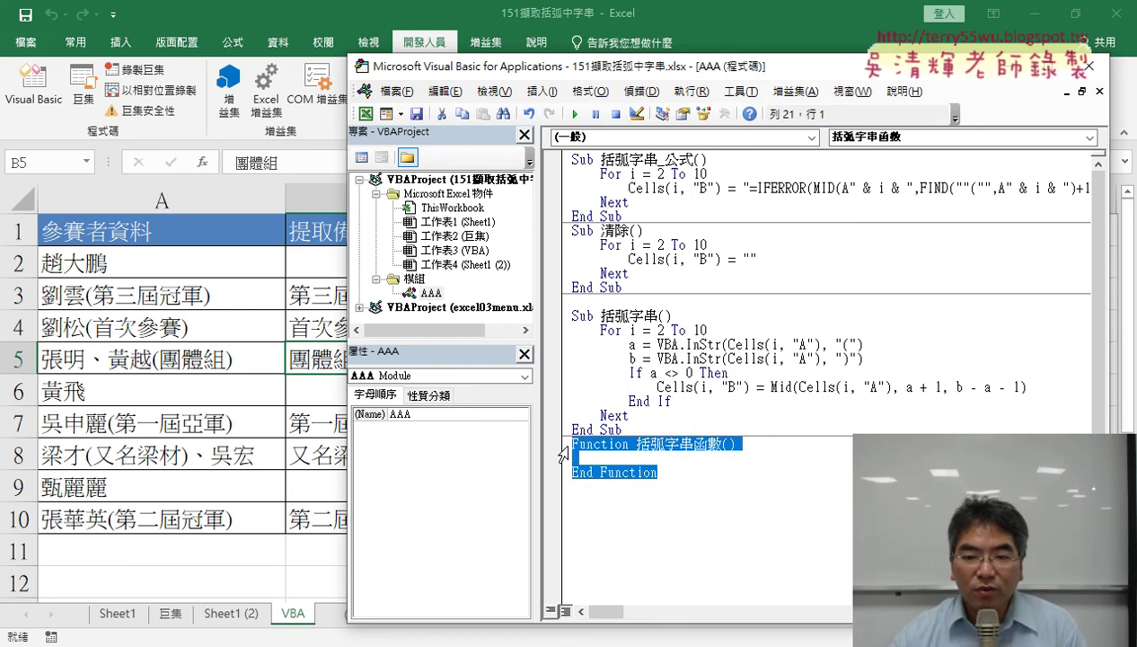
{"action": "left_click_drag", "start_coordinate": [736, 444], "coordinate": [722, 443]}
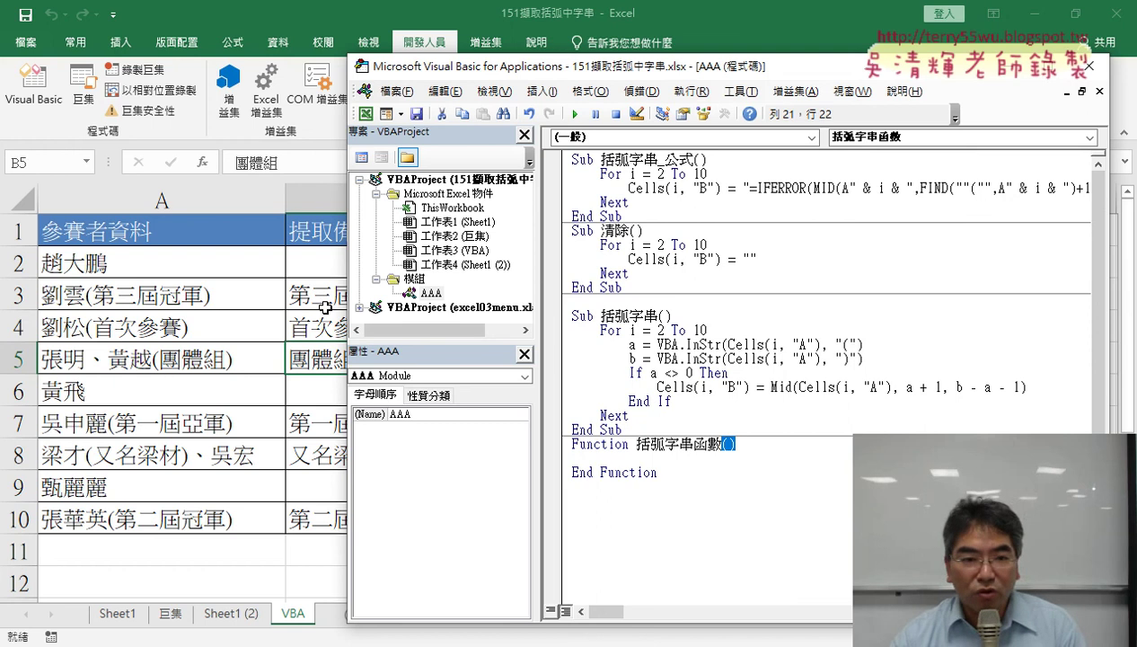
{"action": "key", "text": "alt+F11"}
- Copy the A1 header 參賽者資料 into the function parentheses, trimming it to the parameter 資料
{"action": "left_click", "coordinate": [144, 231]}
{"action": "left_click_drag", "start_coordinate": [297, 163], "coordinate": [171, 169]}
{"action": "key", "text": "ctrl+c"}
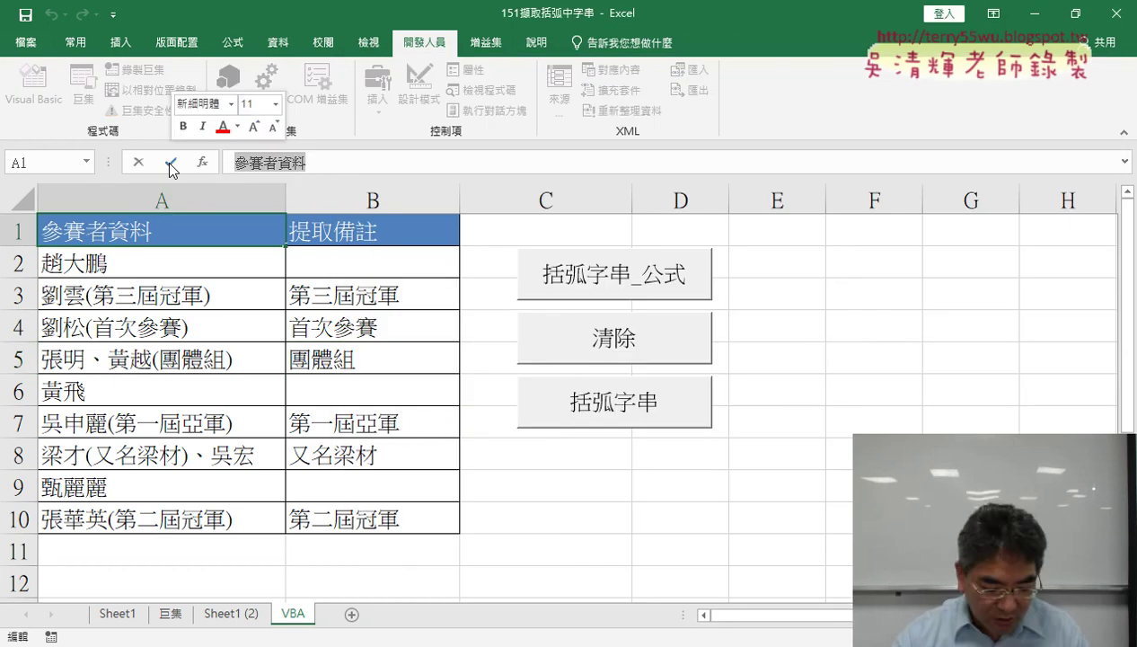
{"action": "key", "text": "Escape"}
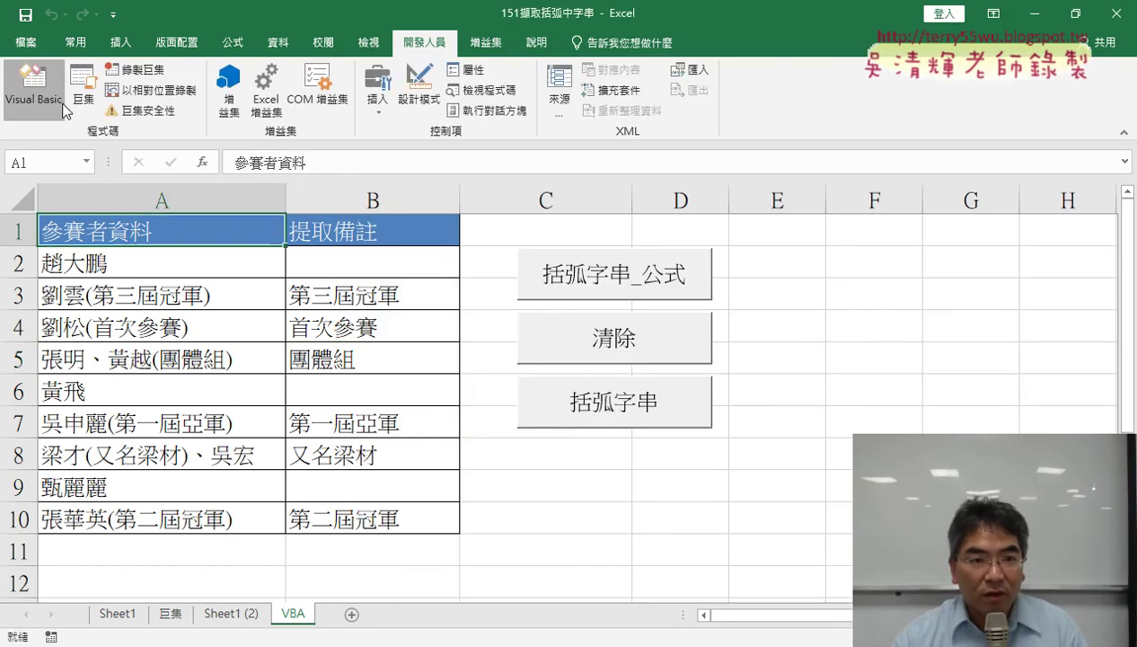
{"action": "left_click", "coordinate": [33, 83]}
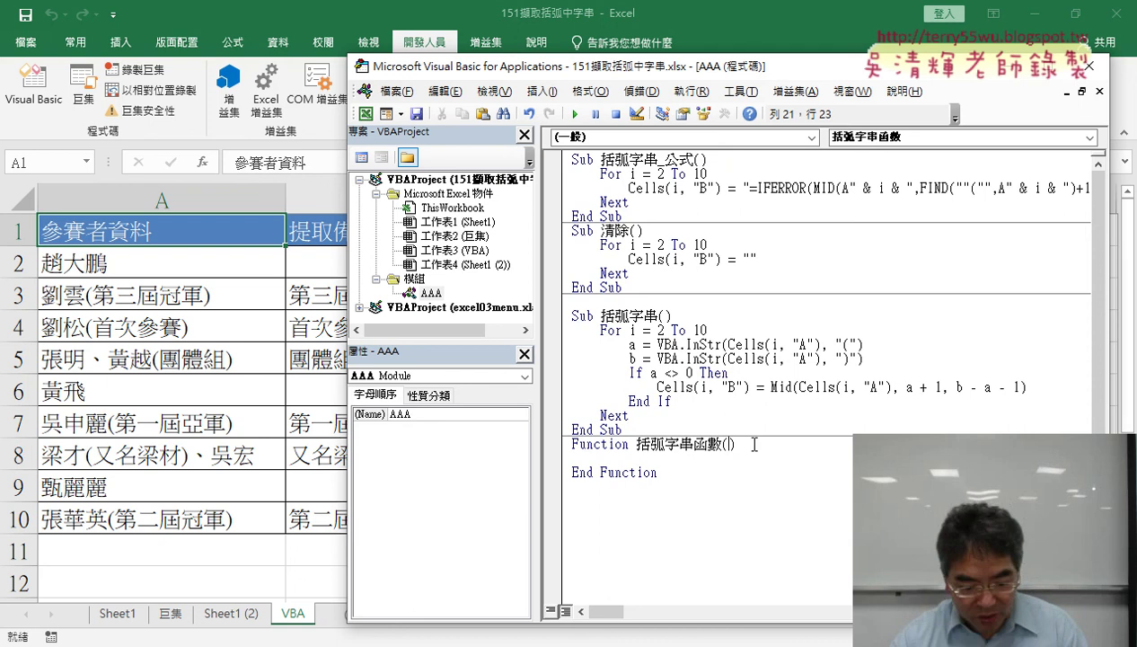
{"action": "key", "text": "ctrl+v"}
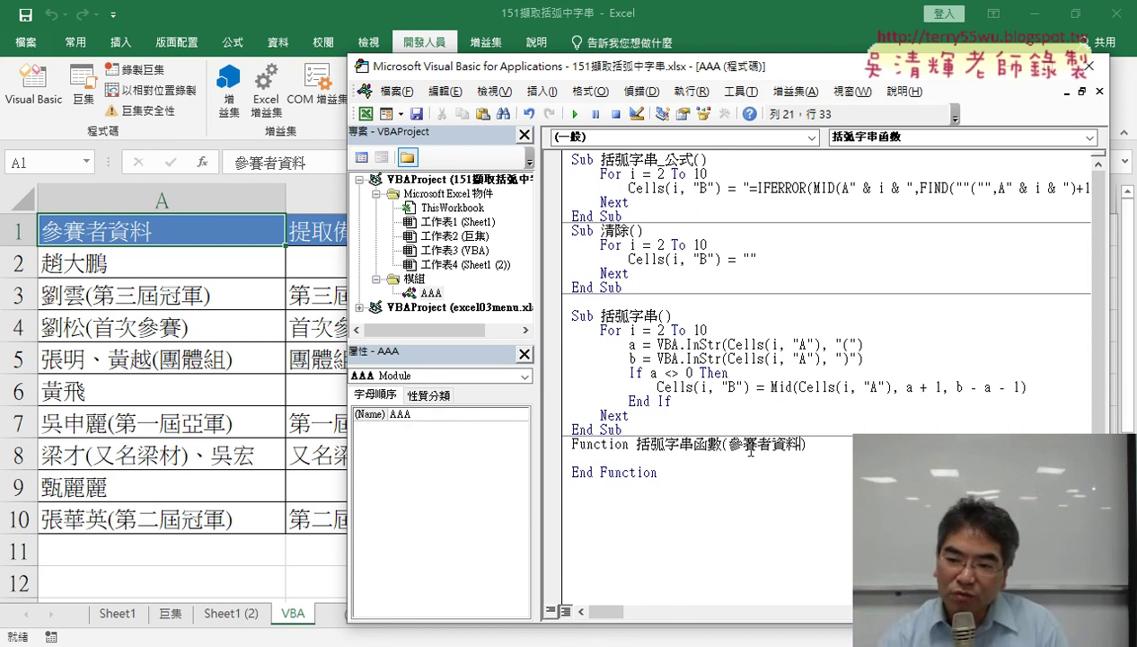
{"action": "left_click_drag", "start_coordinate": [774, 442], "coordinate": [731, 443]}
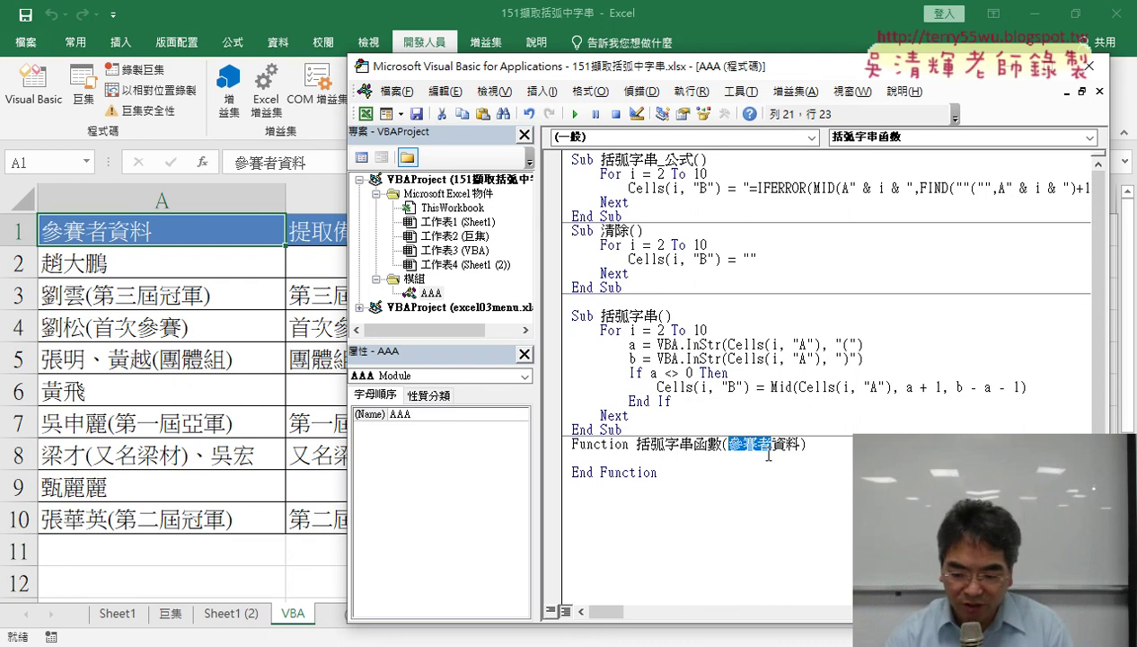
{"action": "key", "text": "Delete"}
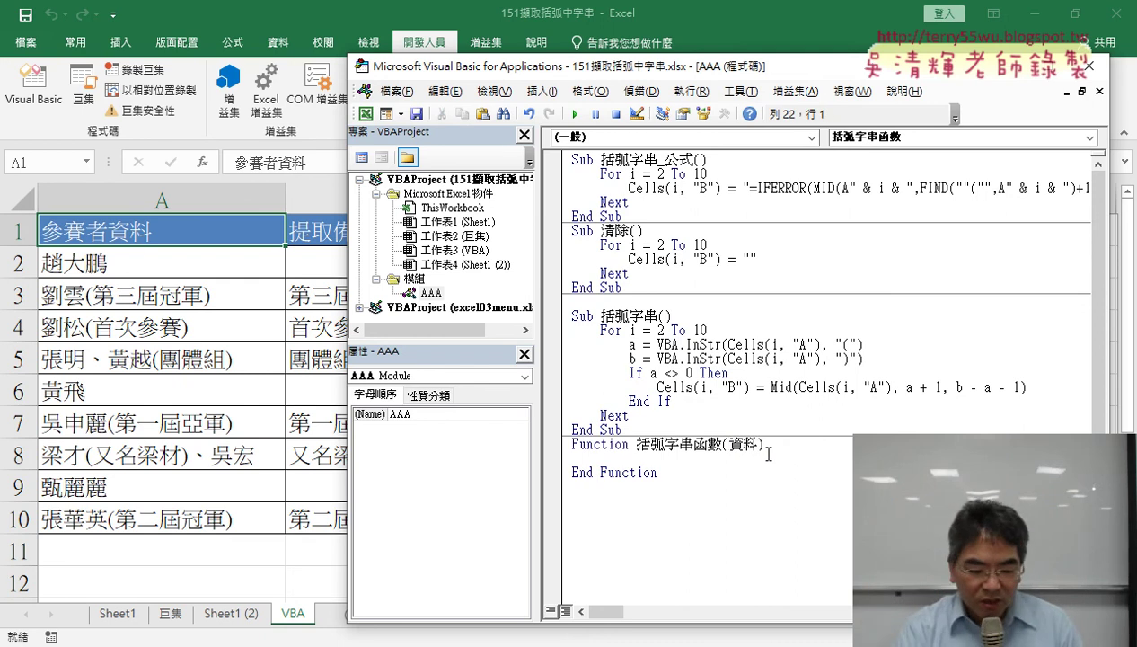
- Indent the empty function body and select the InStr through End If lines of 括弧字串
{"action": "key", "text": "Tab"}
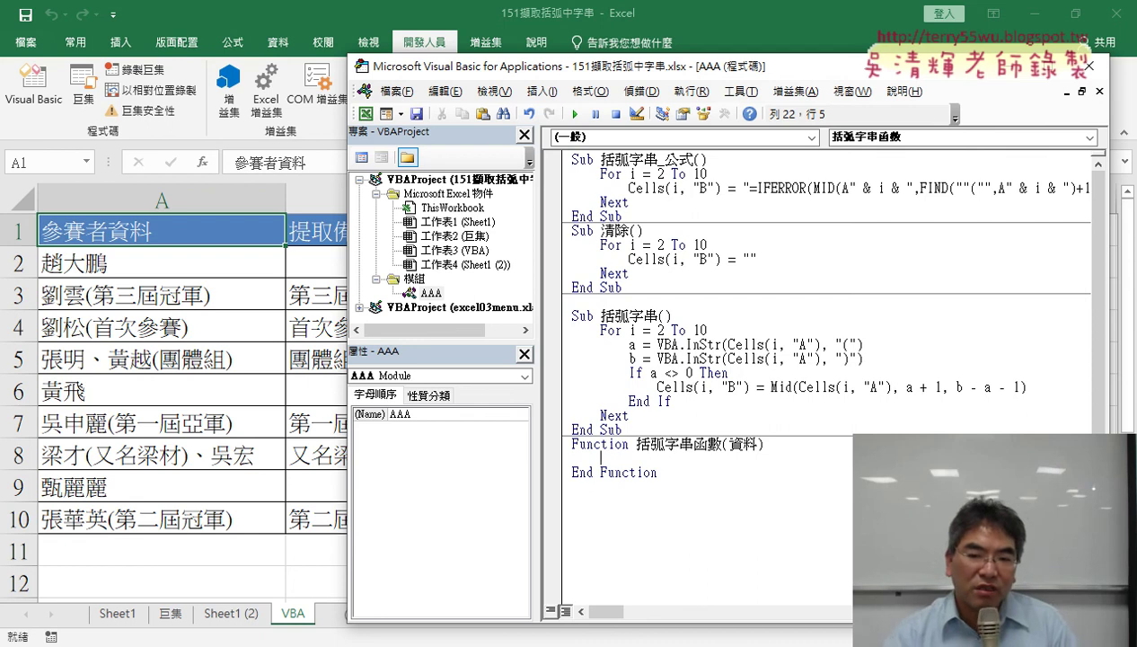
{"action": "left_click_drag", "start_coordinate": [761, 444], "coordinate": [730, 446]}
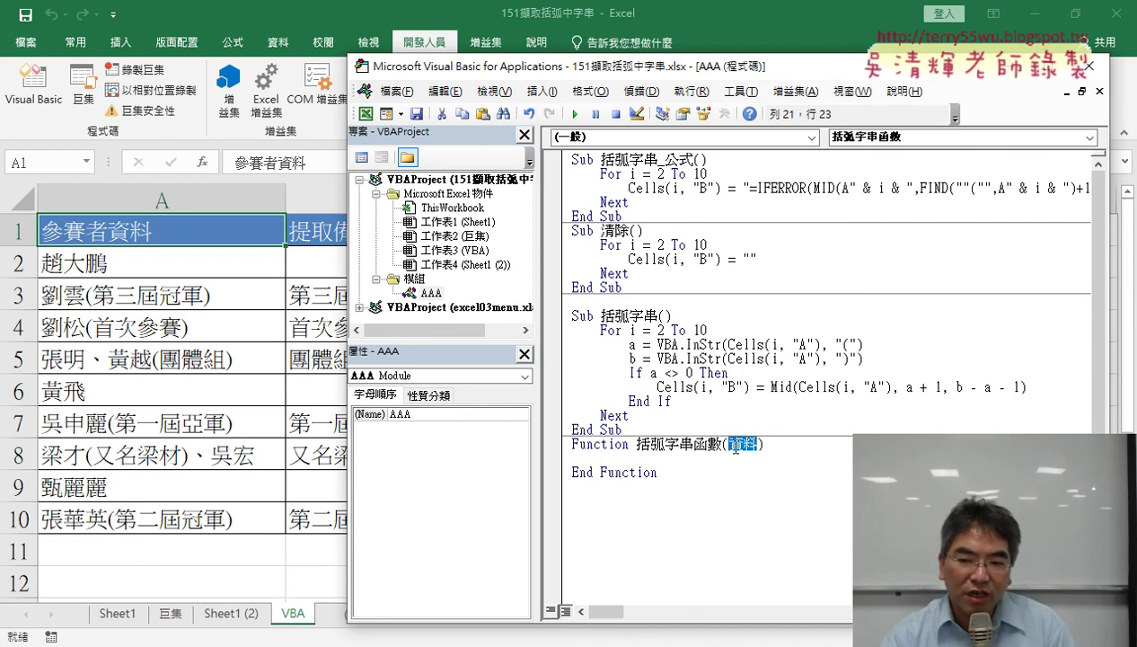
{"action": "left_click", "coordinate": [674, 462]}
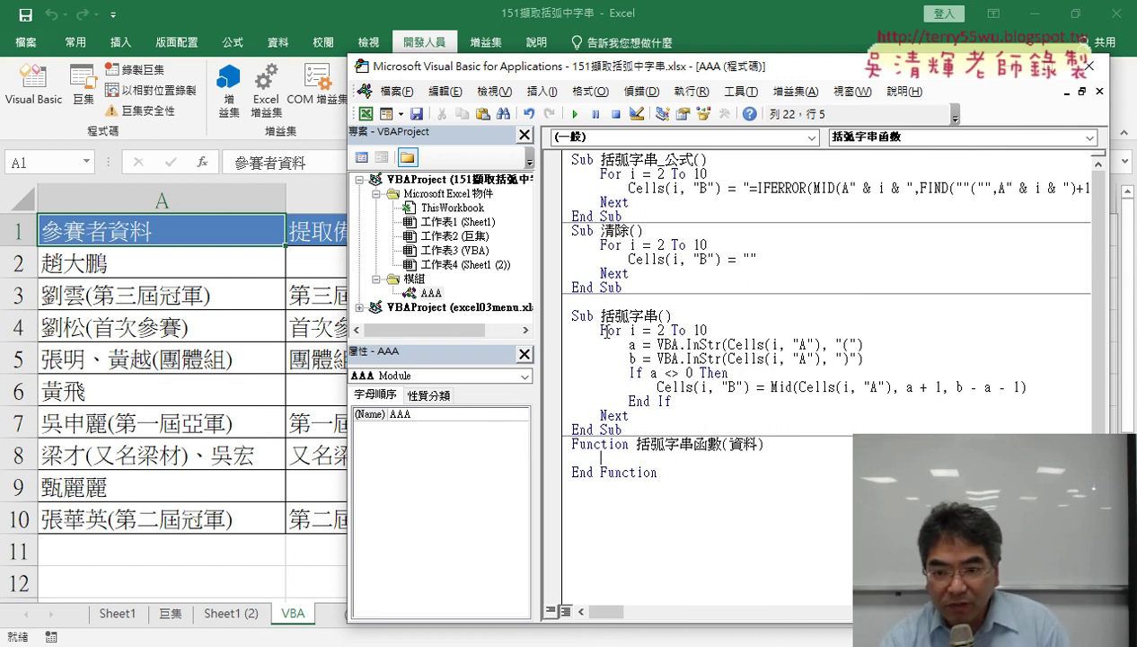
{"action": "left_click_drag", "start_coordinate": [672, 400], "coordinate": [558, 345]}
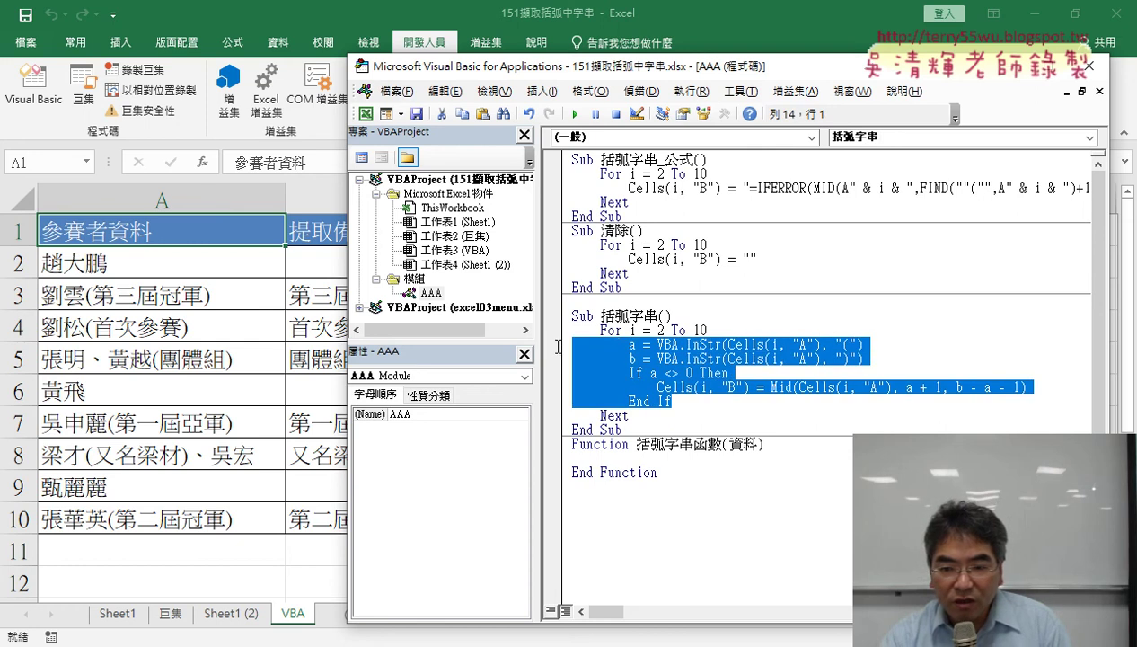
- Paste the copied InStr, If…End If and Mid lines into the function body and outdent them one level
{"action": "right_click", "coordinate": [644, 388]}
{"action": "left_click", "coordinate": [699, 124]}
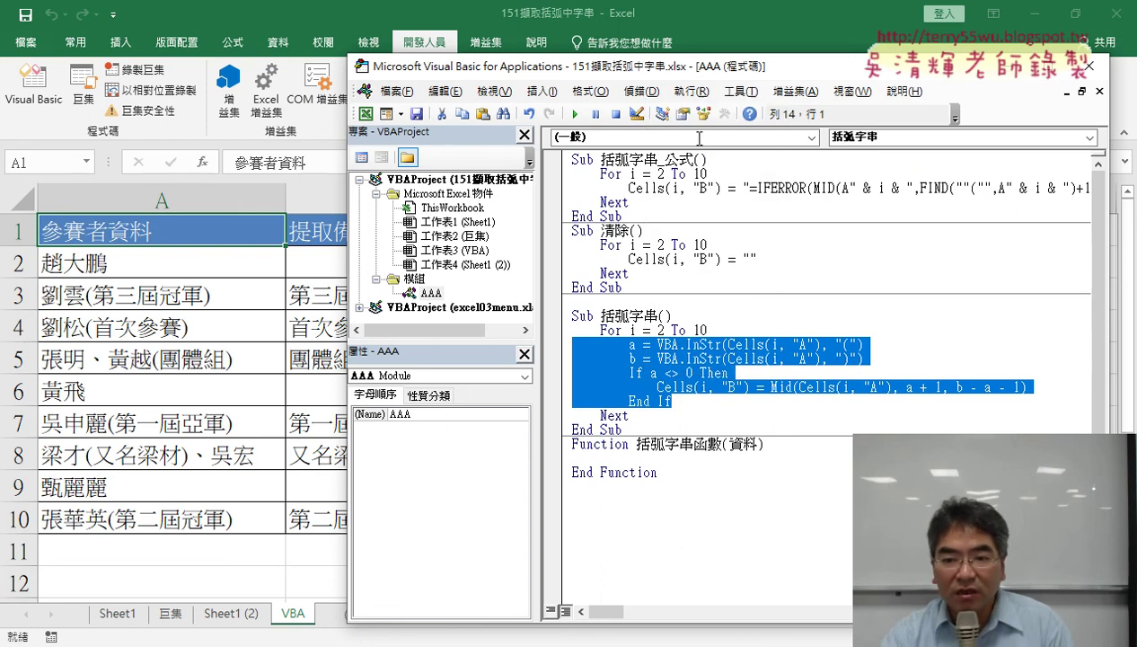
{"action": "left_click", "coordinate": [561, 460]}
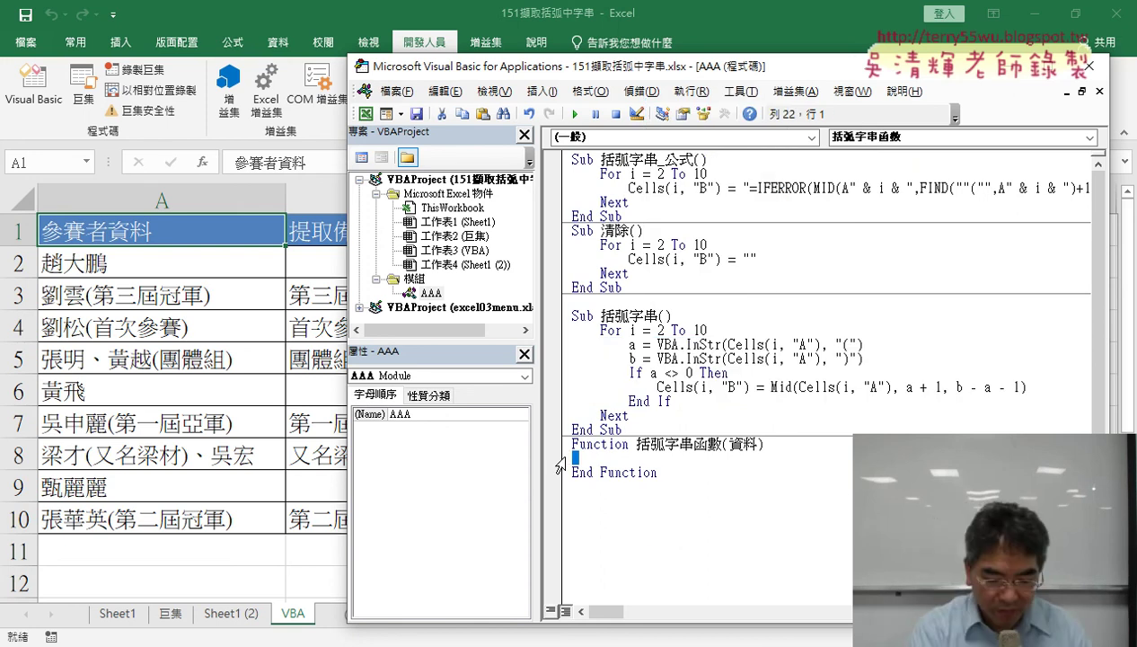
{"action": "key", "text": "ctrl+v"}
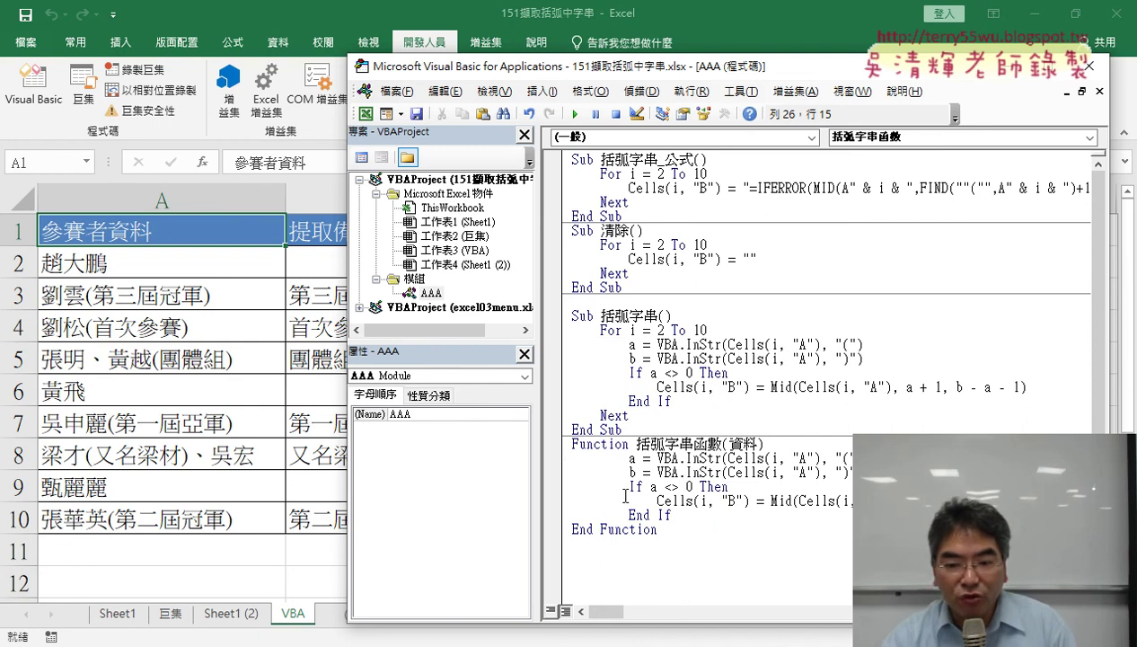
{"action": "key", "text": "shift+Up"}
{"action": "key", "text": "shift+Up"}
{"action": "key", "text": "shift+Up"}
{"action": "key", "text": "shift+Up"}
{"action": "key", "text": "shift+Home"}
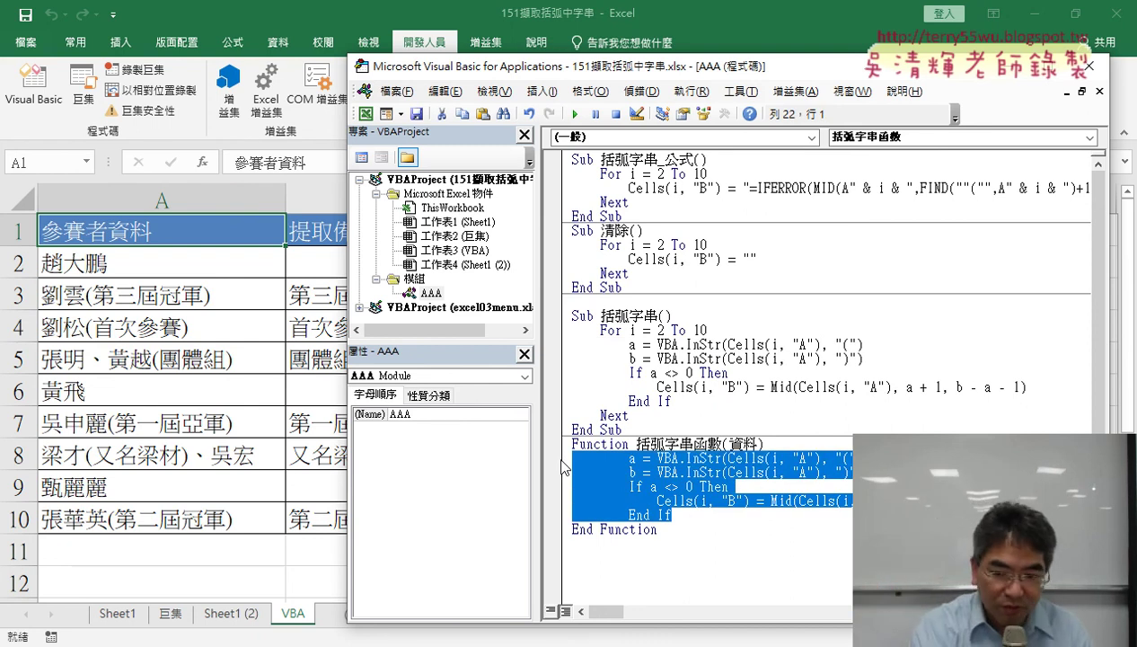
{"action": "key", "text": "shift+Tab"}
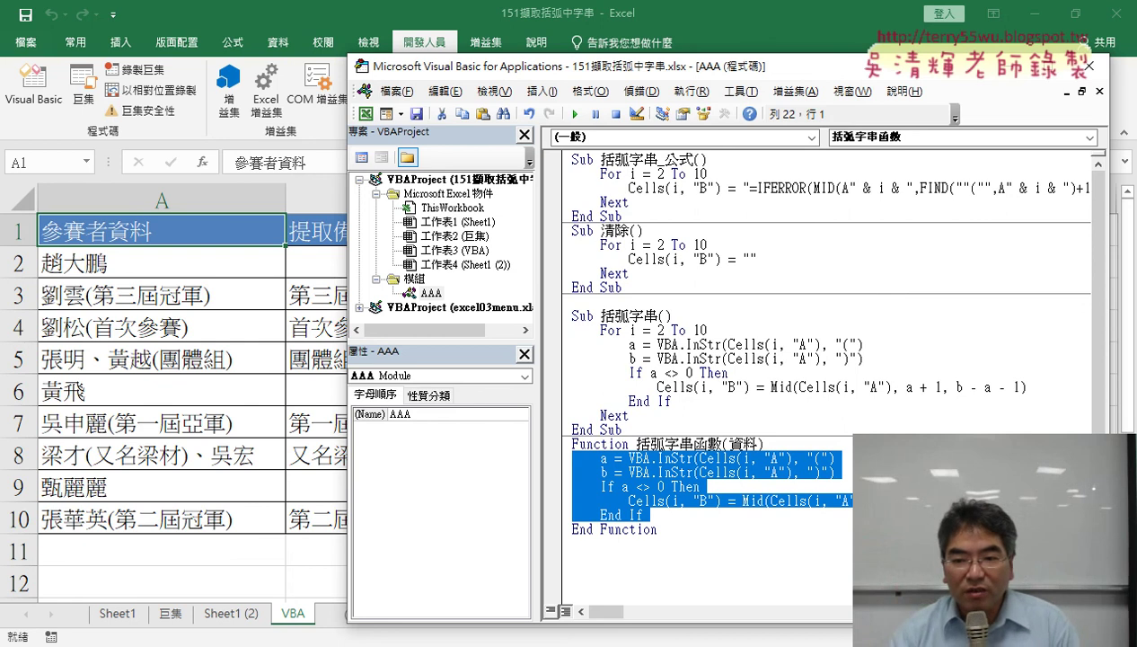
- Copy the parameter 資料 and replace Cells(i, "A") on the a = line with it
{"action": "left_click", "coordinate": [705, 459]}
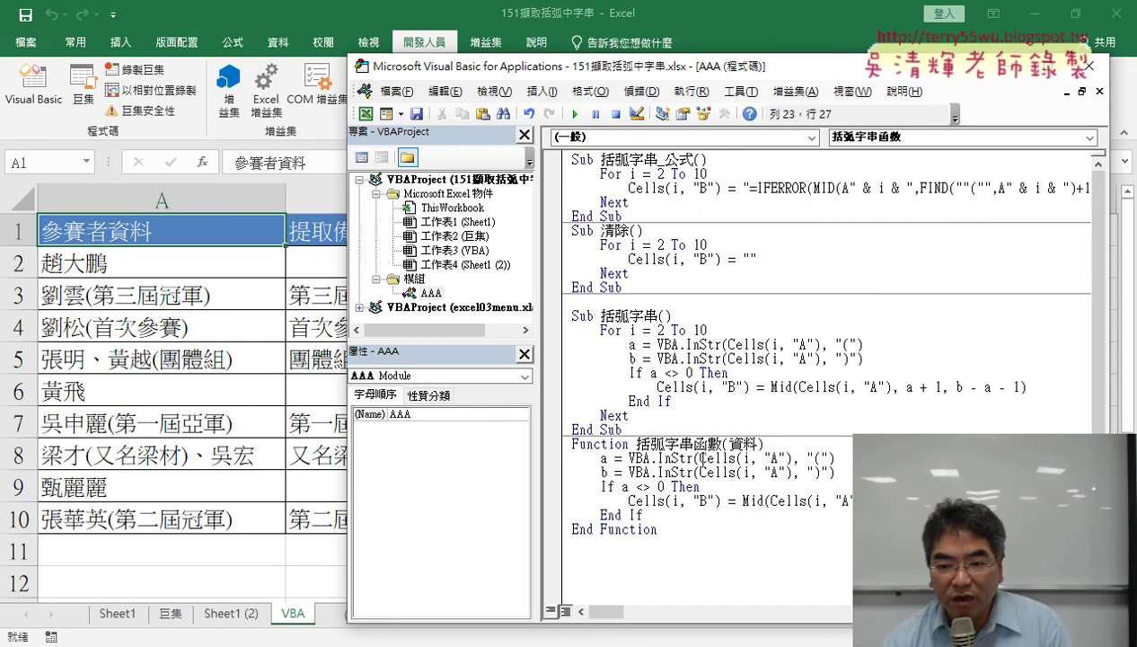
{"action": "left_click_drag", "start_coordinate": [701, 459], "coordinate": [773, 459]}
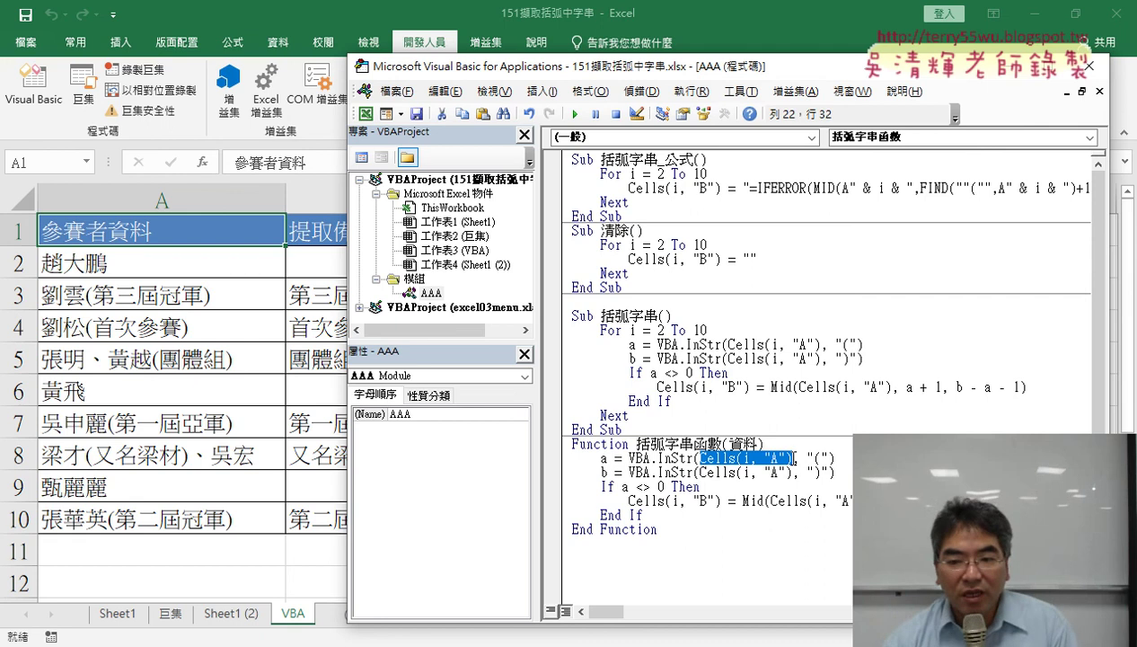
{"action": "left_click_drag", "start_coordinate": [726, 442], "coordinate": [743, 442]}
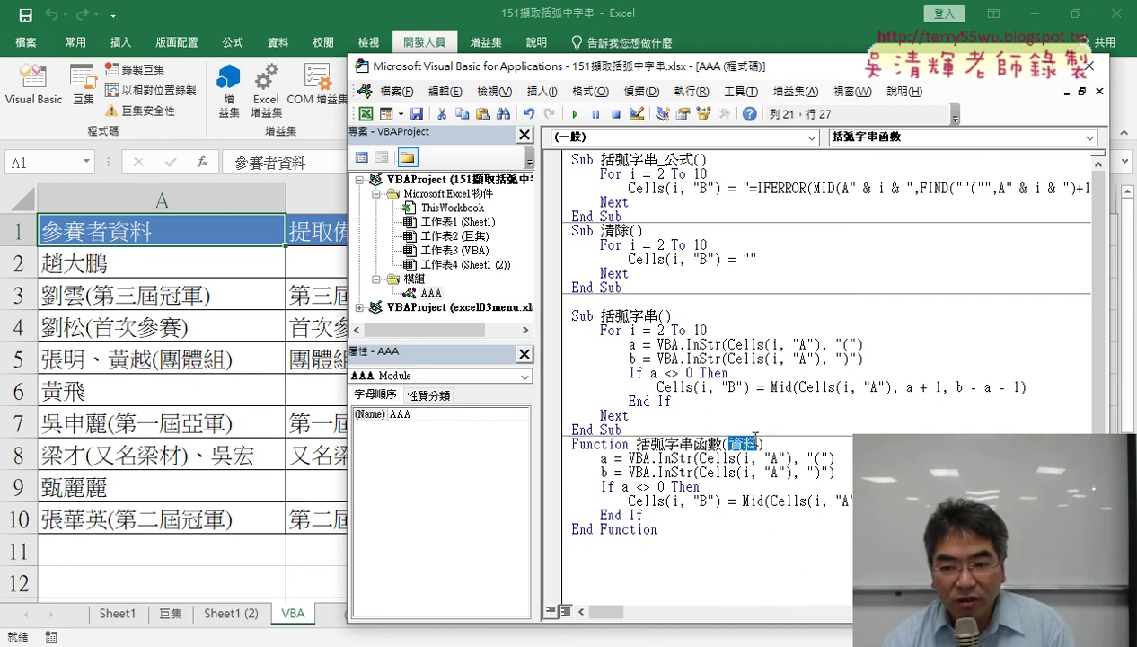
{"action": "right_click", "coordinate": [755, 435]}
{"action": "left_click", "coordinate": [792, 174]}
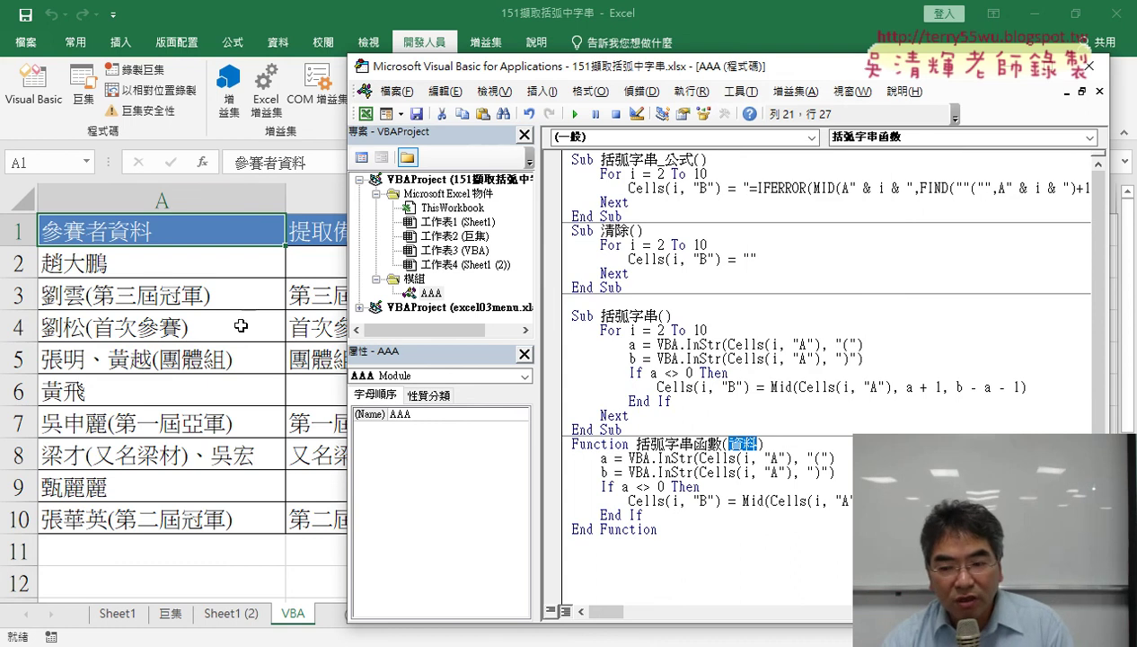
{"action": "left_click_drag", "start_coordinate": [700, 458], "coordinate": [790, 459]}
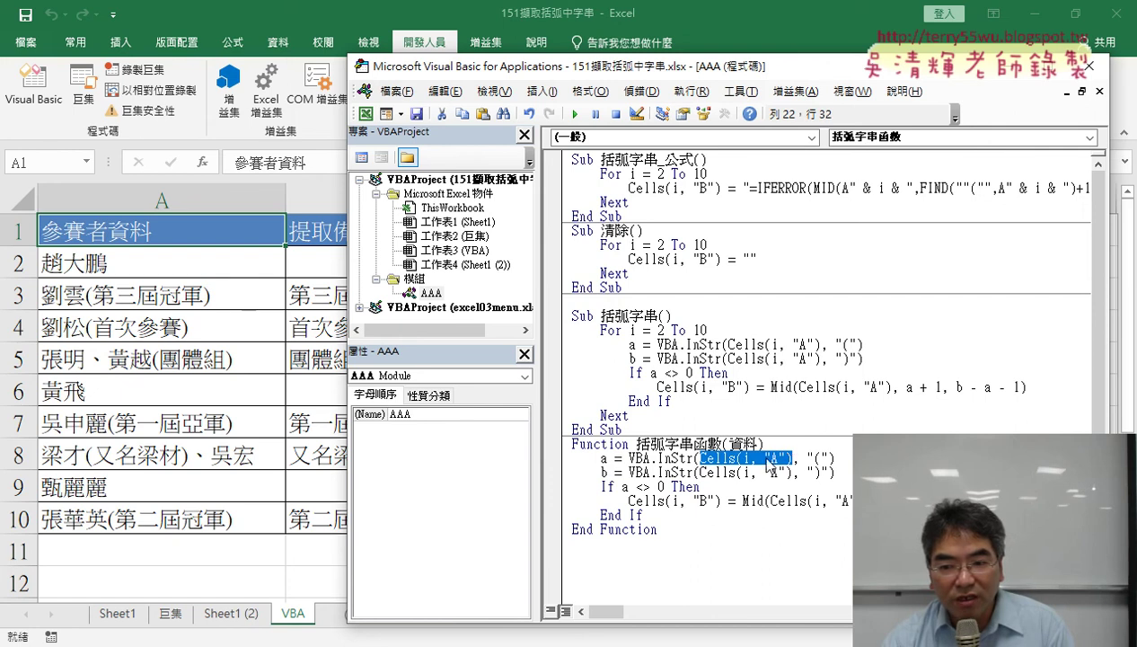
{"action": "right_click", "coordinate": [768, 460]}
{"action": "left_click", "coordinate": [804, 220]}
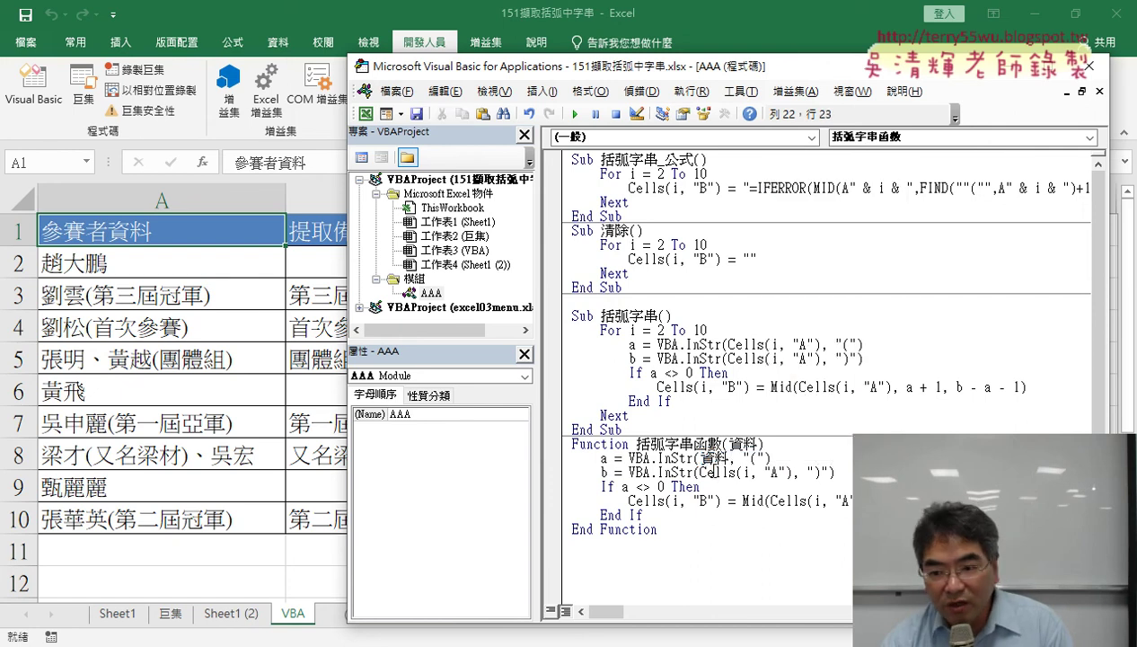
- Replace Cells(i, "A") on the b = line and inside the Mid expression with 資料
{"action": "left_click_drag", "start_coordinate": [701, 471], "coordinate": [771, 473]}
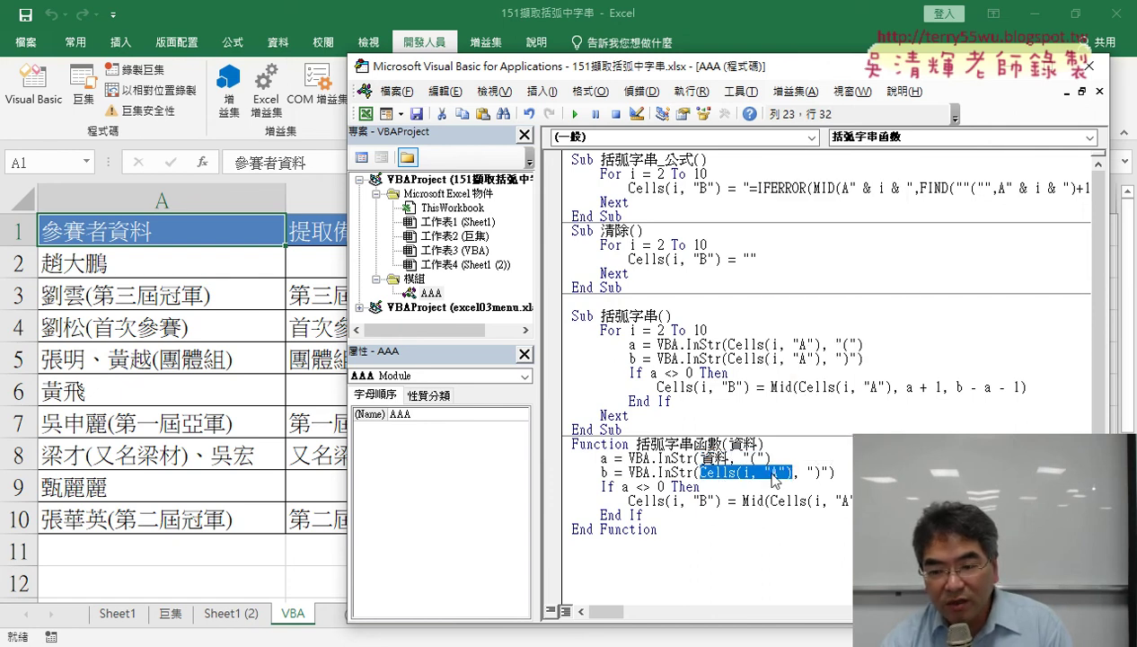
{"action": "right_click", "coordinate": [766, 476]}
{"action": "left_click", "coordinate": [830, 227]}
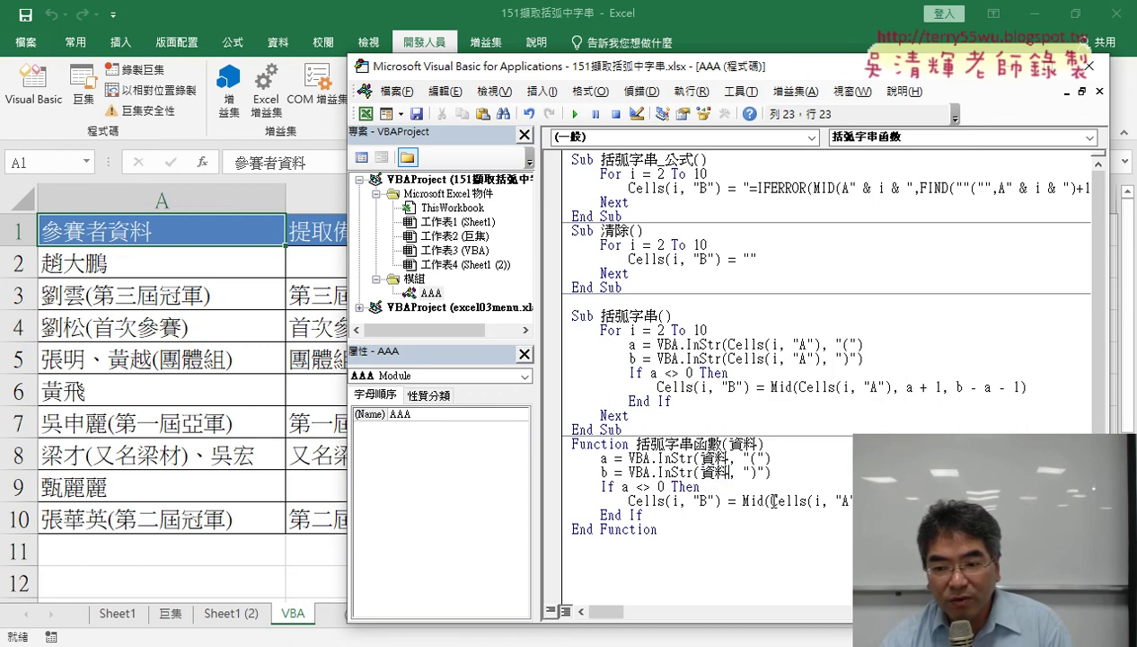
{"action": "left_click_drag", "start_coordinate": [771, 501], "coordinate": [849, 500]}
{"action": "right_click", "coordinate": [824, 503]}
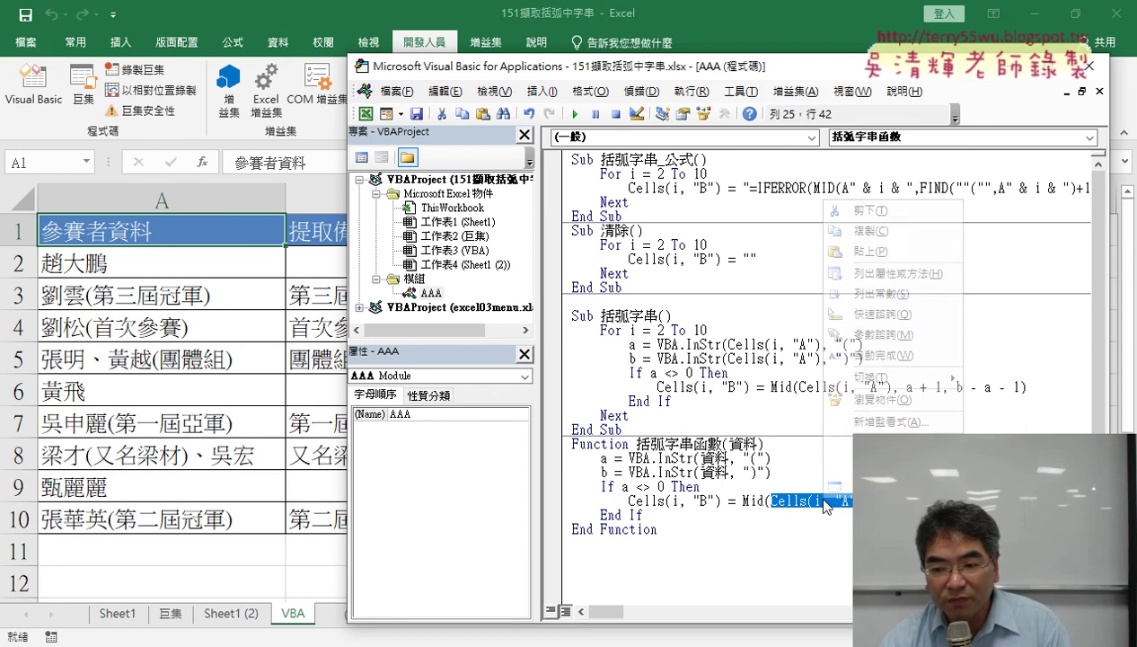
{"action": "left_click", "coordinate": [876, 252]}
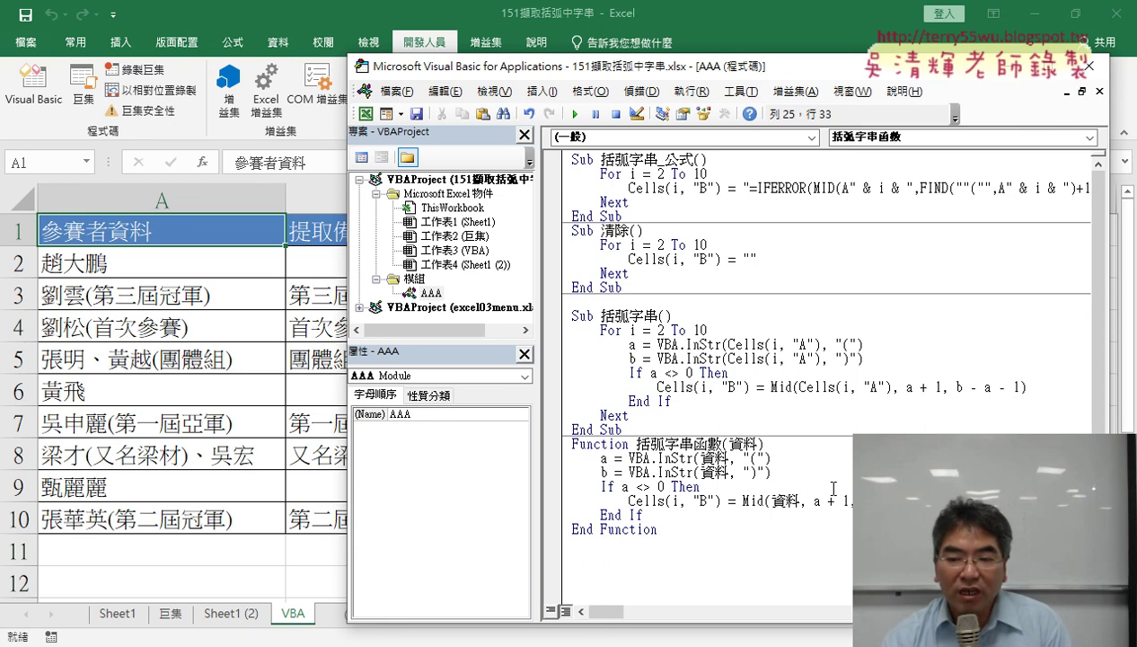
- Assign the Mid result to 括弧字串函數 instead of Cells(i, "B")
{"action": "left_click_drag", "start_coordinate": [629, 500], "coordinate": [719, 504]}
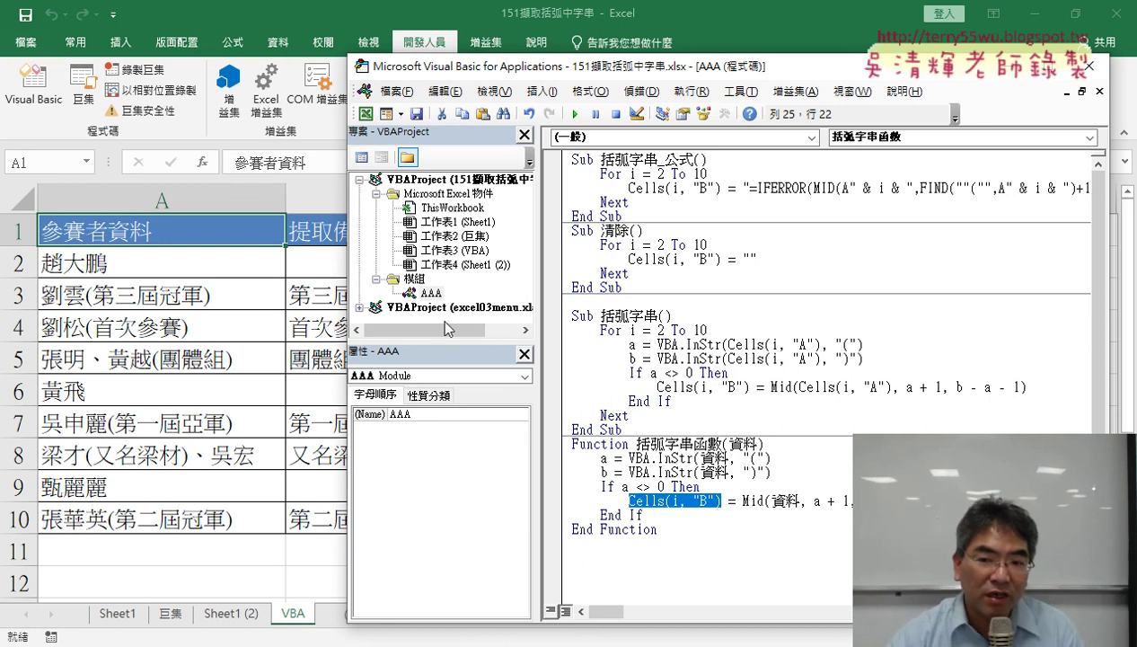
{"action": "left_click_drag", "start_coordinate": [538, 359], "coordinate": [428, 360]}
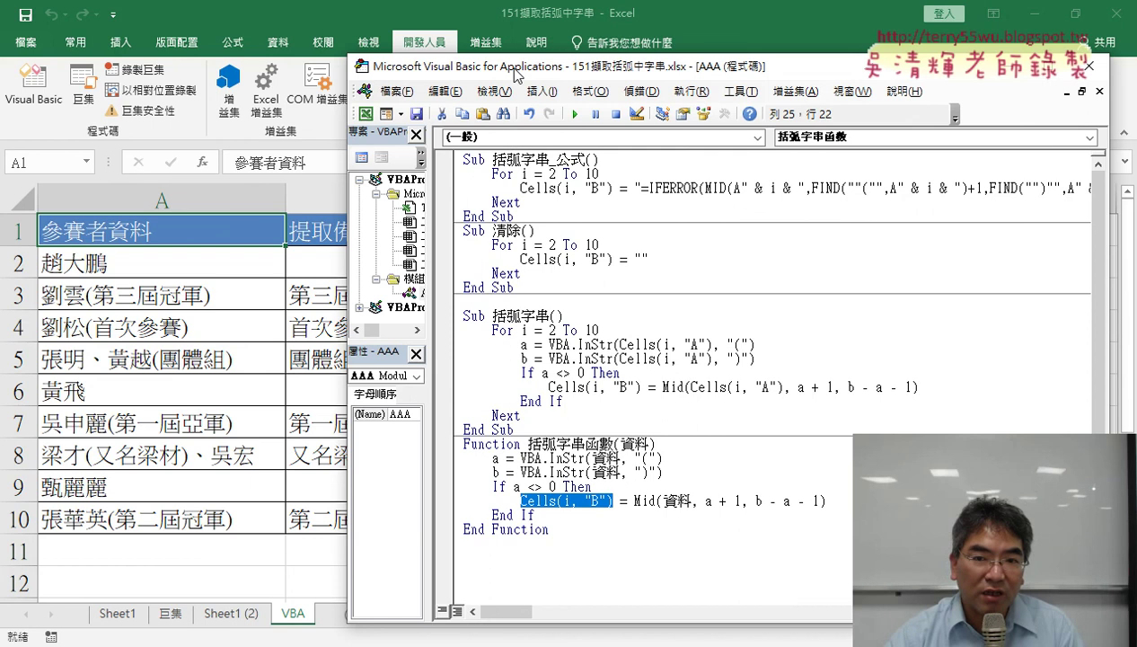
{"action": "left_click_drag", "start_coordinate": [514, 74], "coordinate": [599, 73]}
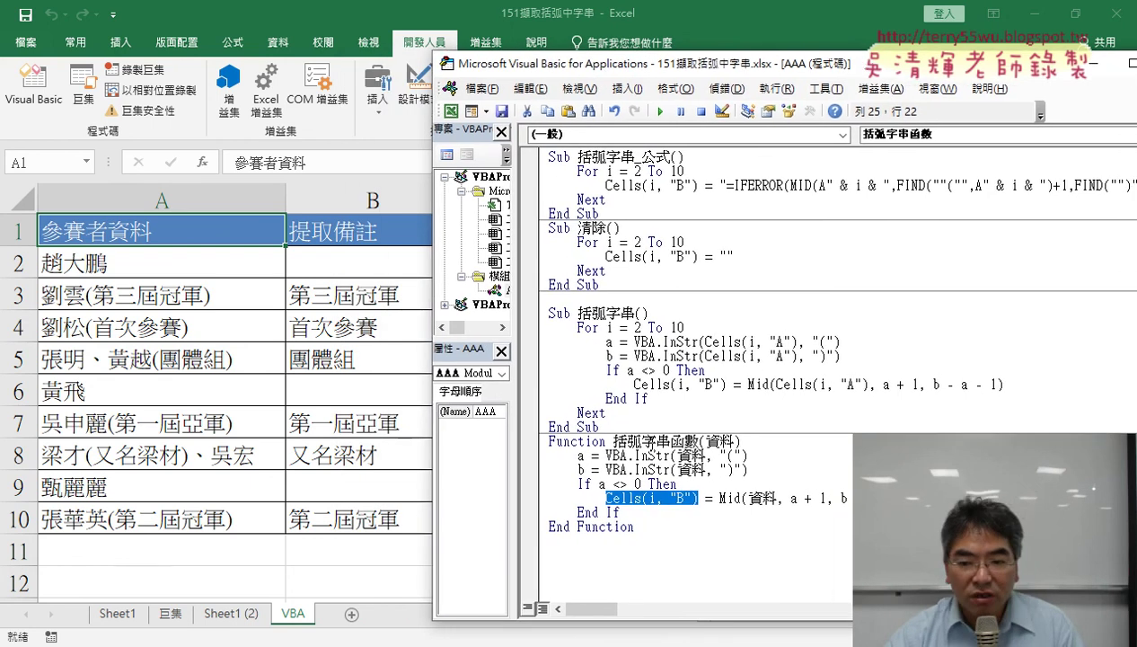
{"action": "left_click_drag", "start_coordinate": [614, 441], "coordinate": [656, 442]}
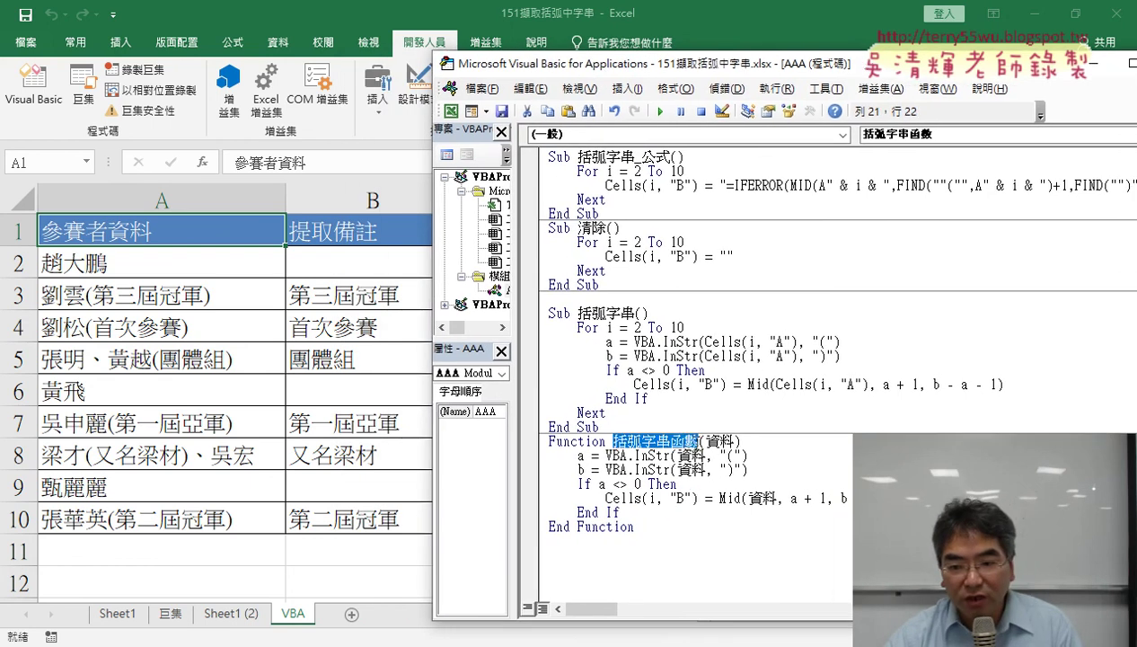
{"action": "right_click", "coordinate": [675, 444]}
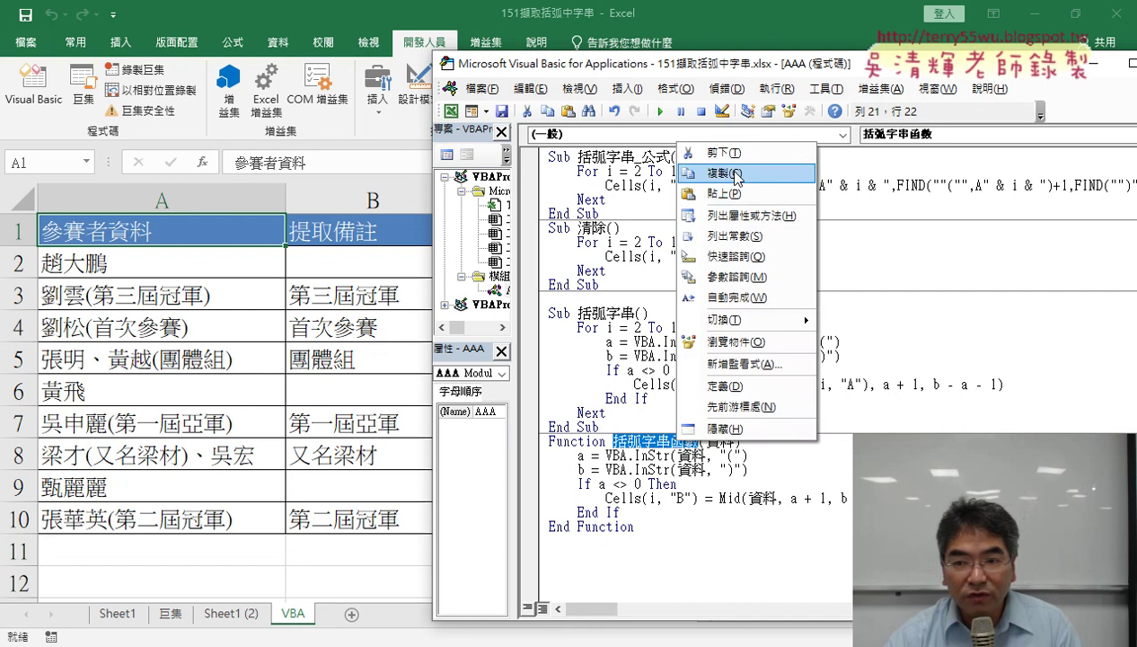
{"action": "left_click", "coordinate": [714, 171]}
{"action": "left_click_drag", "start_coordinate": [605, 499], "coordinate": [686, 499]}
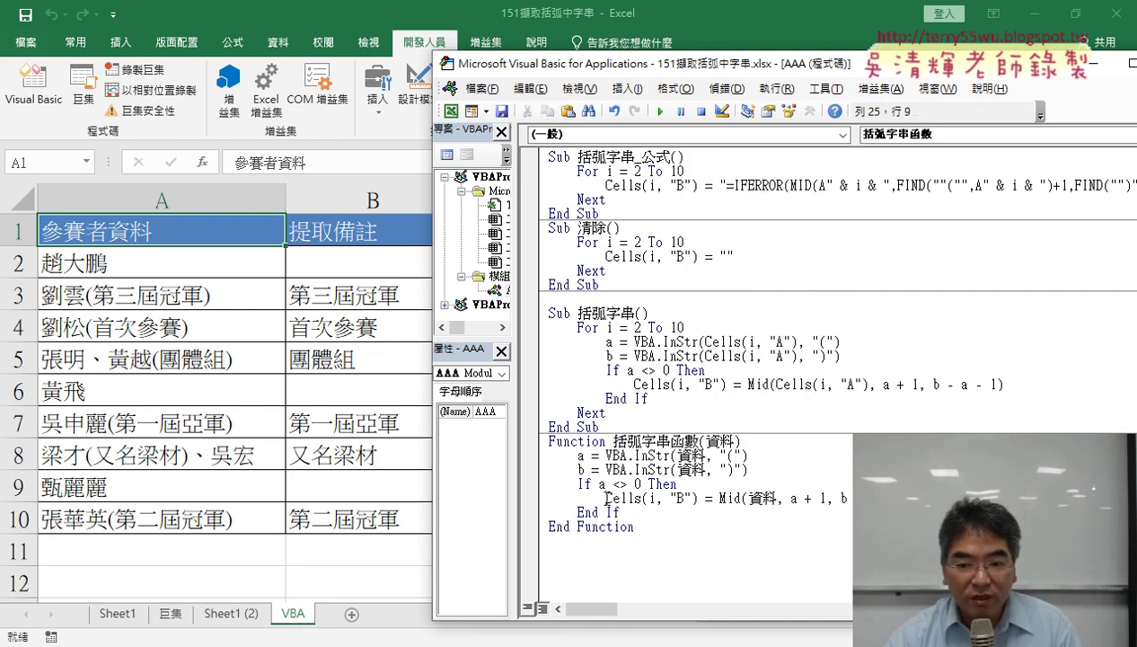
{"action": "right_click", "coordinate": [668, 500]}
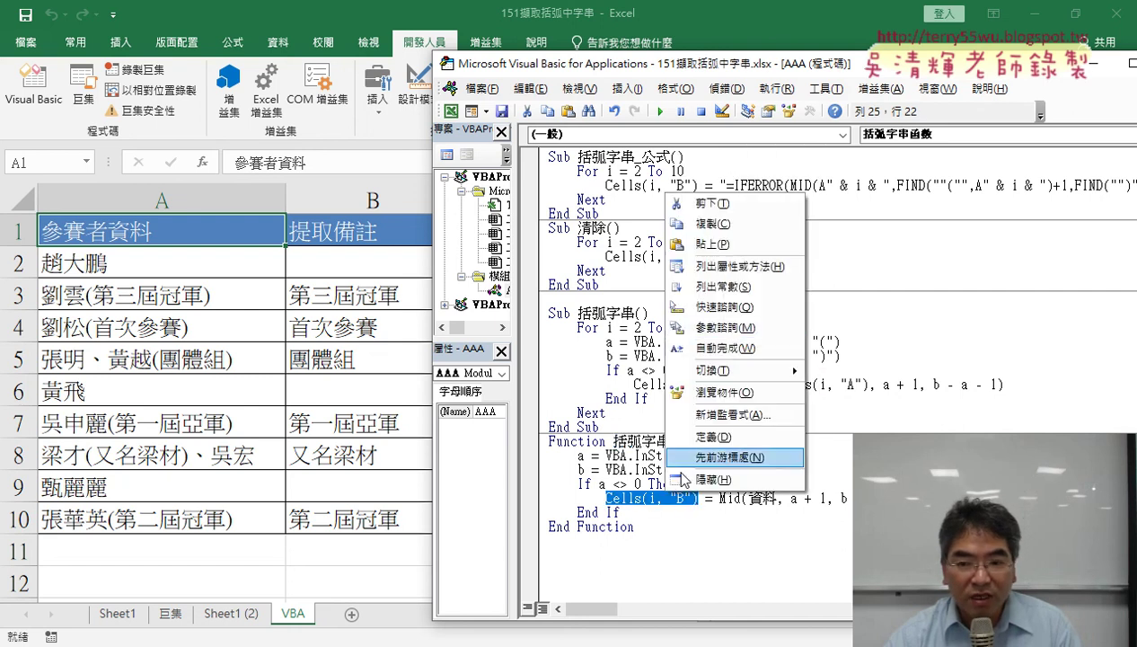
{"action": "left_click", "coordinate": [732, 248]}
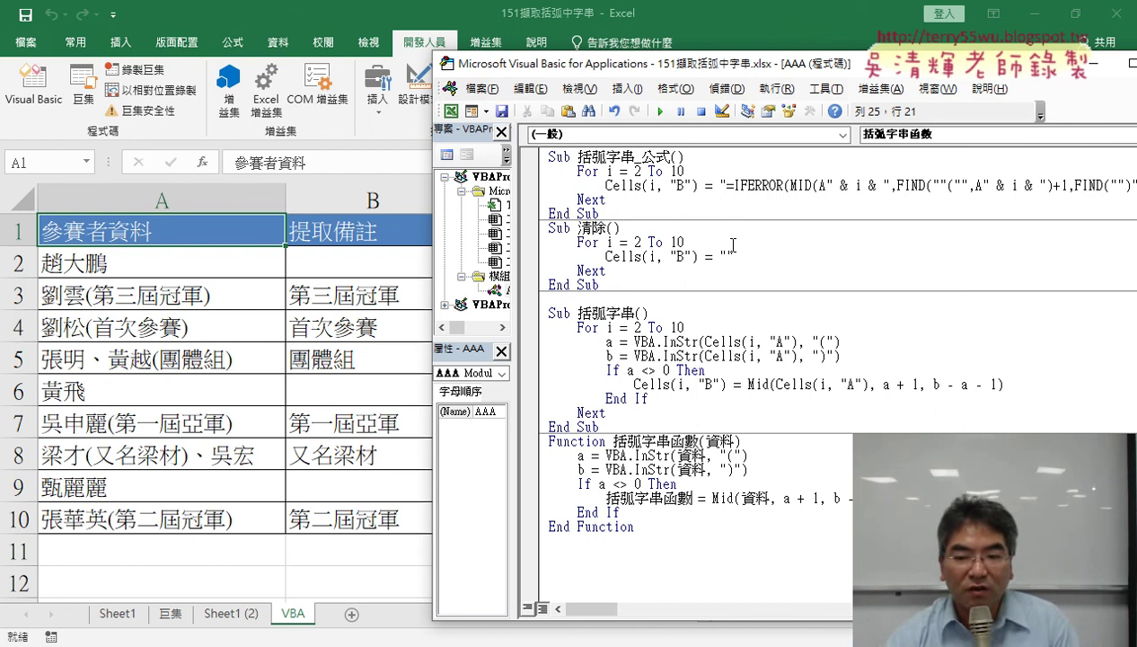
- Highlight the function name as the return value and the Function keyword, then go back to Excel
{"action": "left_click_drag", "start_coordinate": [693, 493], "coordinate": [607, 499]}
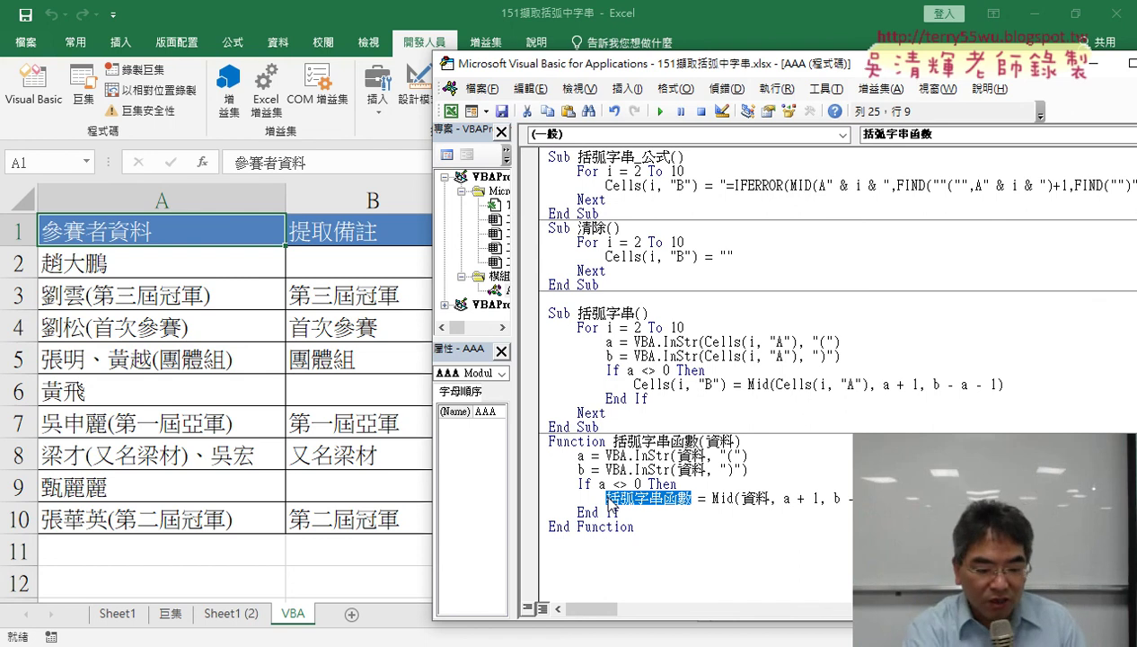
{"action": "left_click", "coordinate": [610, 505]}
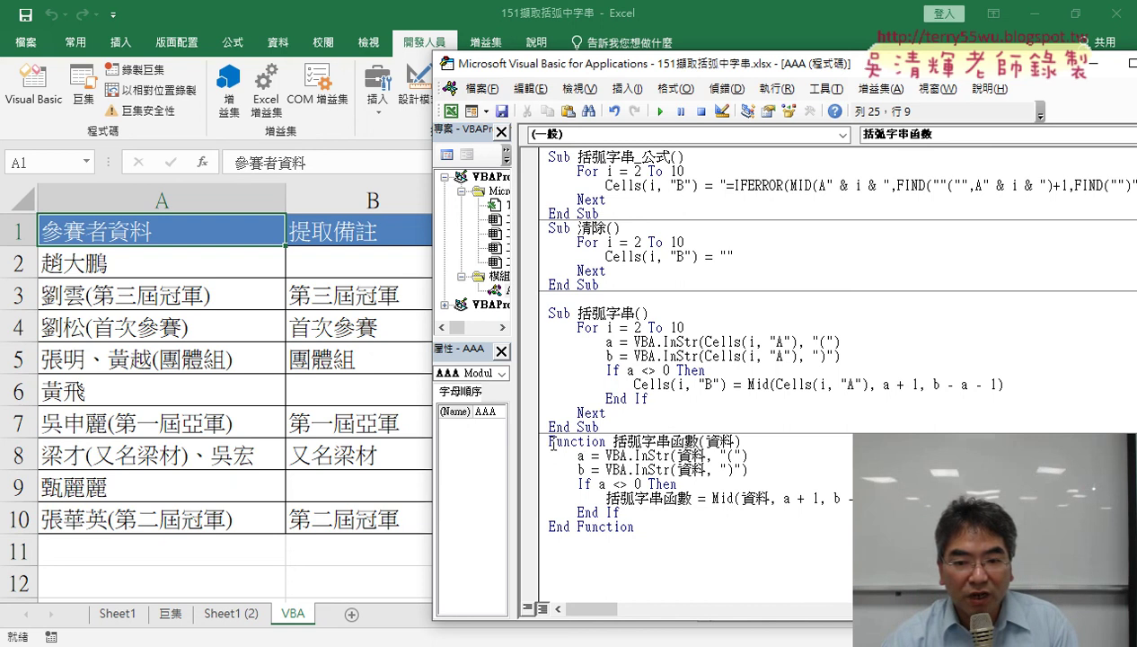
{"action": "left_click_drag", "start_coordinate": [549, 441], "coordinate": [601, 441]}
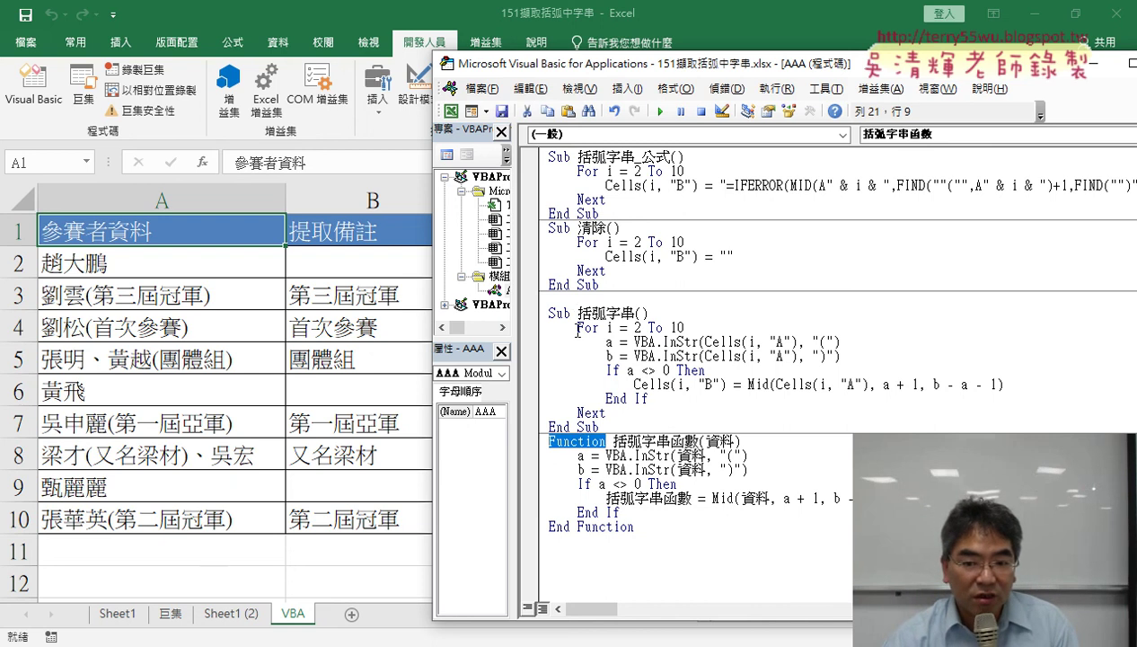
{"action": "left_click", "coordinate": [635, 484]}
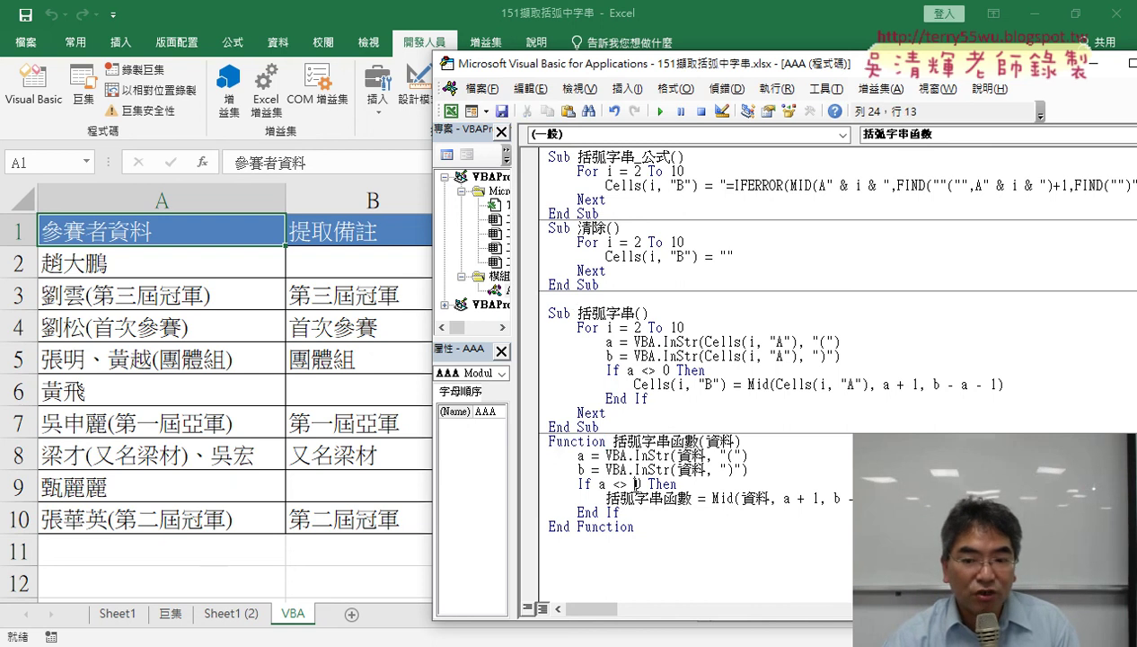
{"action": "left_click", "coordinate": [370, 267]}
- Clear column B and pick 括弧字串函數 from the 使用者定義 category for cell B2
{"action": "left_click", "coordinate": [598, 352]}
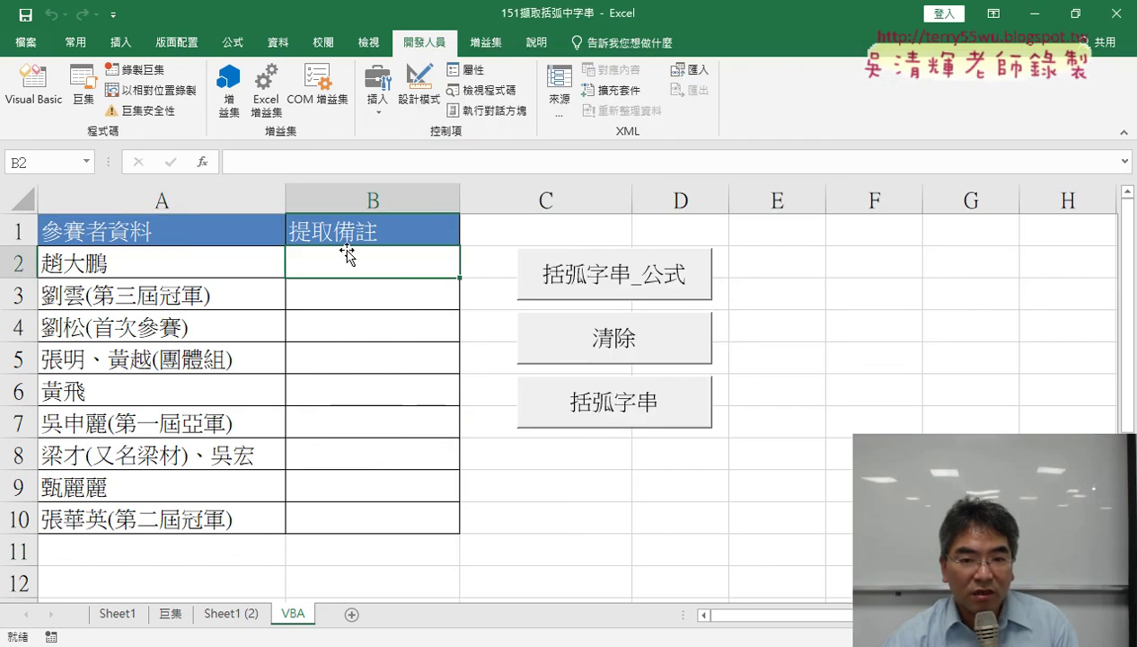
{"action": "left_click", "coordinate": [204, 162]}
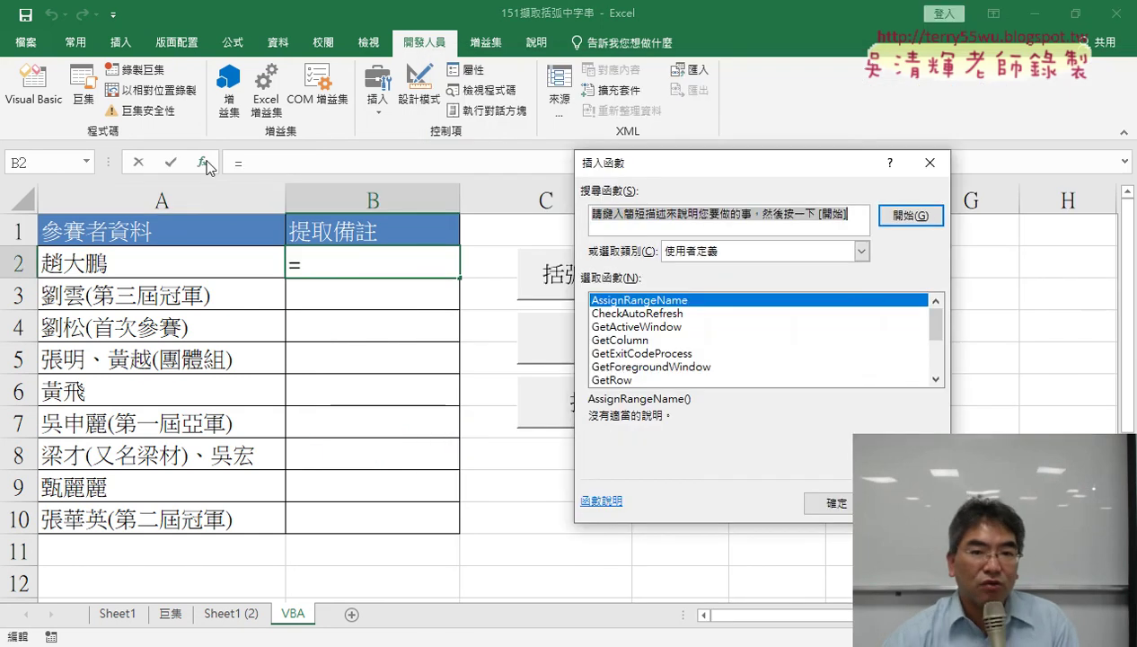
{"action": "left_click", "coordinate": [755, 251]}
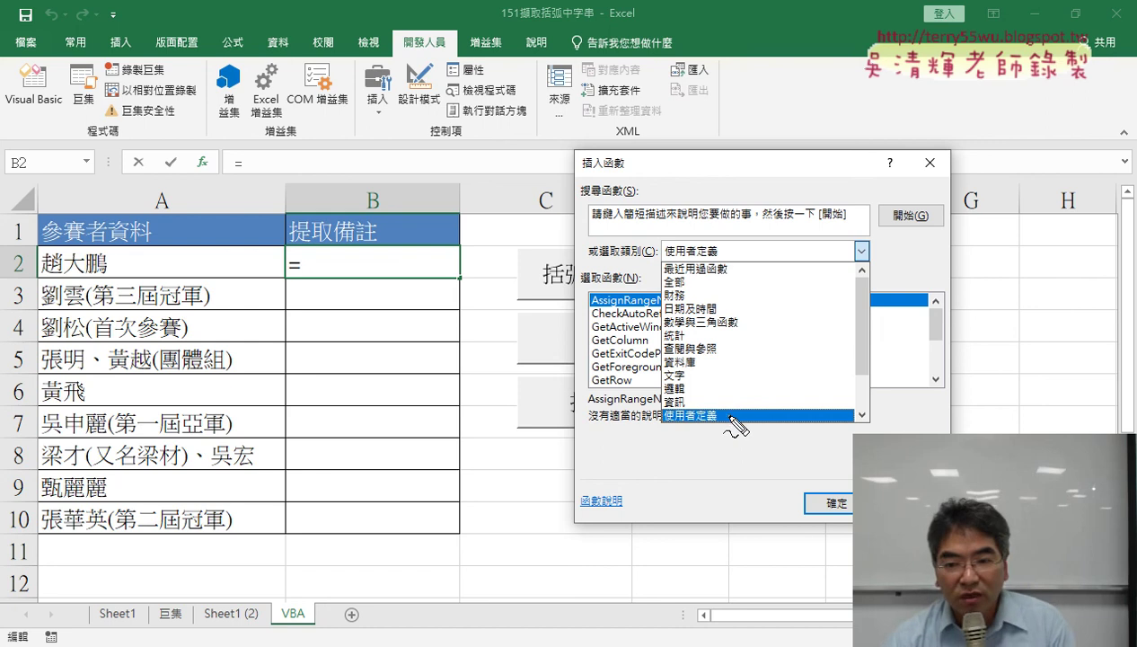
{"action": "left_click_drag", "start_coordinate": [730, 419], "coordinate": [726, 405]}
{"action": "mouse_move", "coordinate": [584, 499]}
{"action": "left_mouse_down"}
{"action": "mouse_move", "coordinate": [659, 429]}
{"action": "mouse_move", "coordinate": [654, 449]}
{"action": "left_mouse_up"}
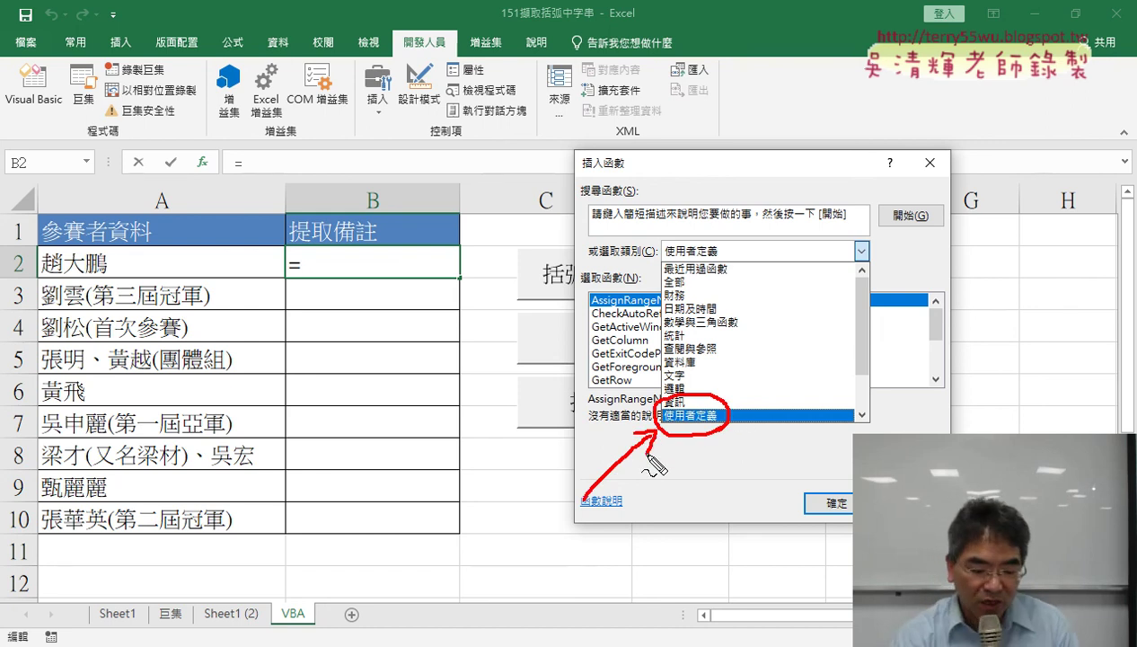
{"action": "key", "text": "Escape"}
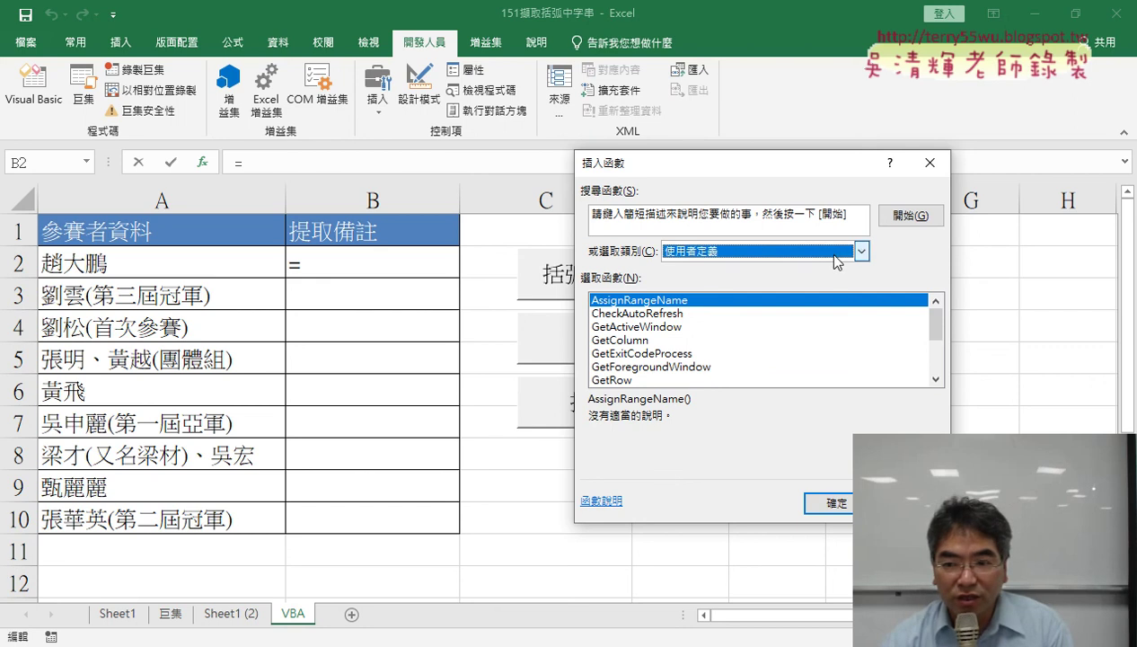
{"action": "left_click_drag", "start_coordinate": [935, 318], "coordinate": [939, 382]}
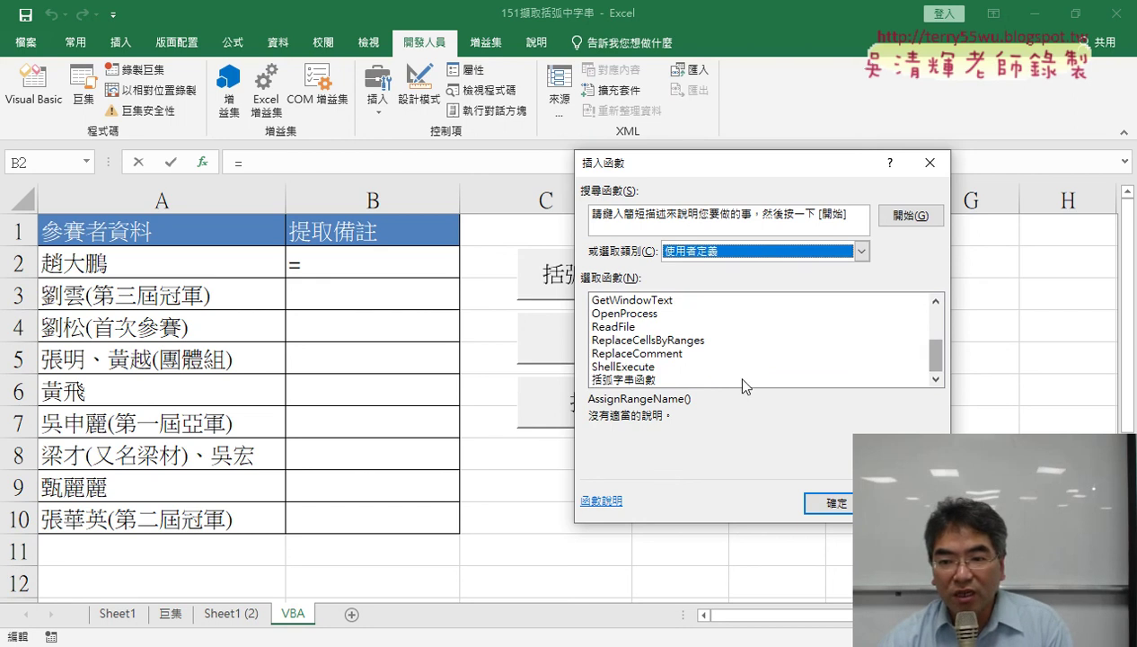
{"action": "left_click", "coordinate": [627, 381]}
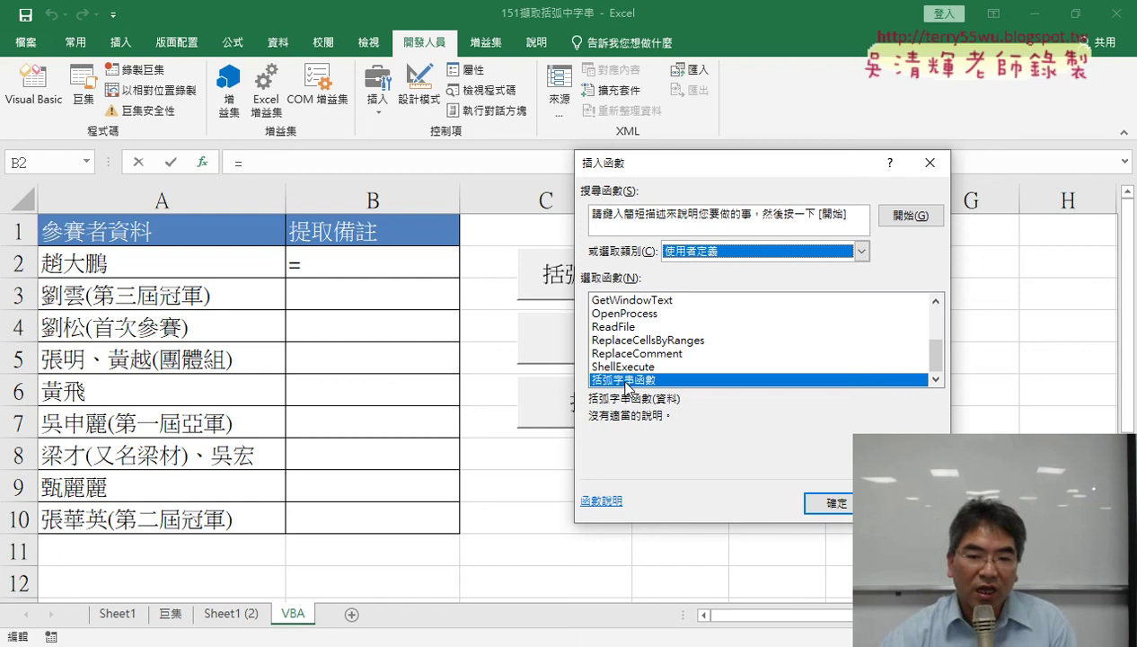
{"action": "left_click", "coordinate": [835, 503]}
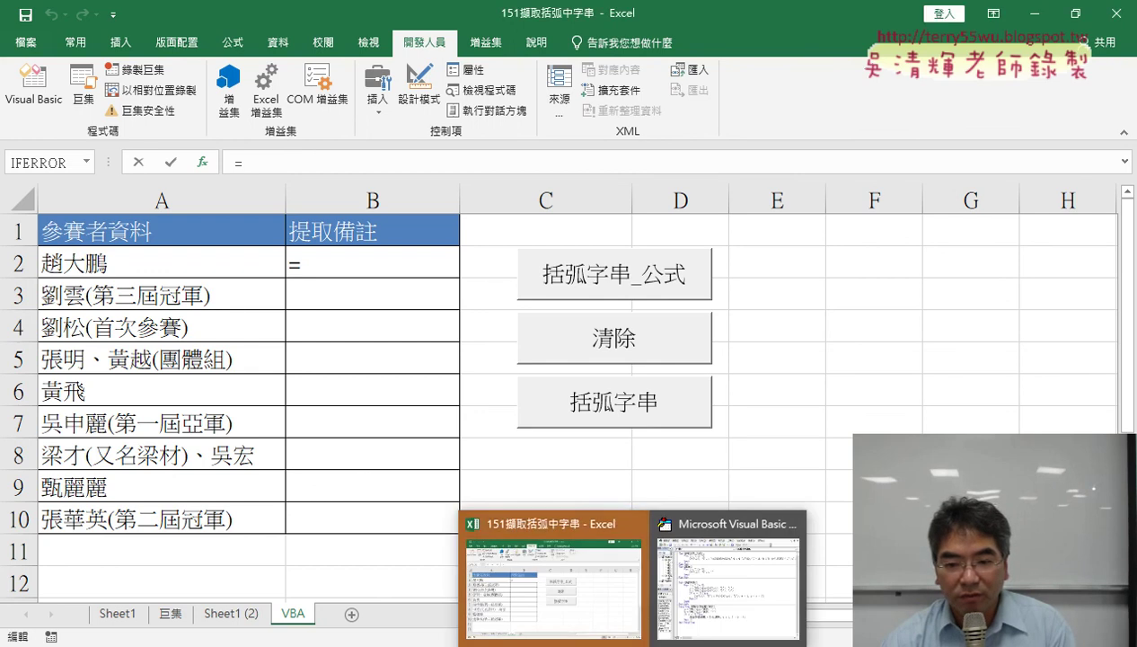
{"action": "left_click", "coordinate": [562, 567]}
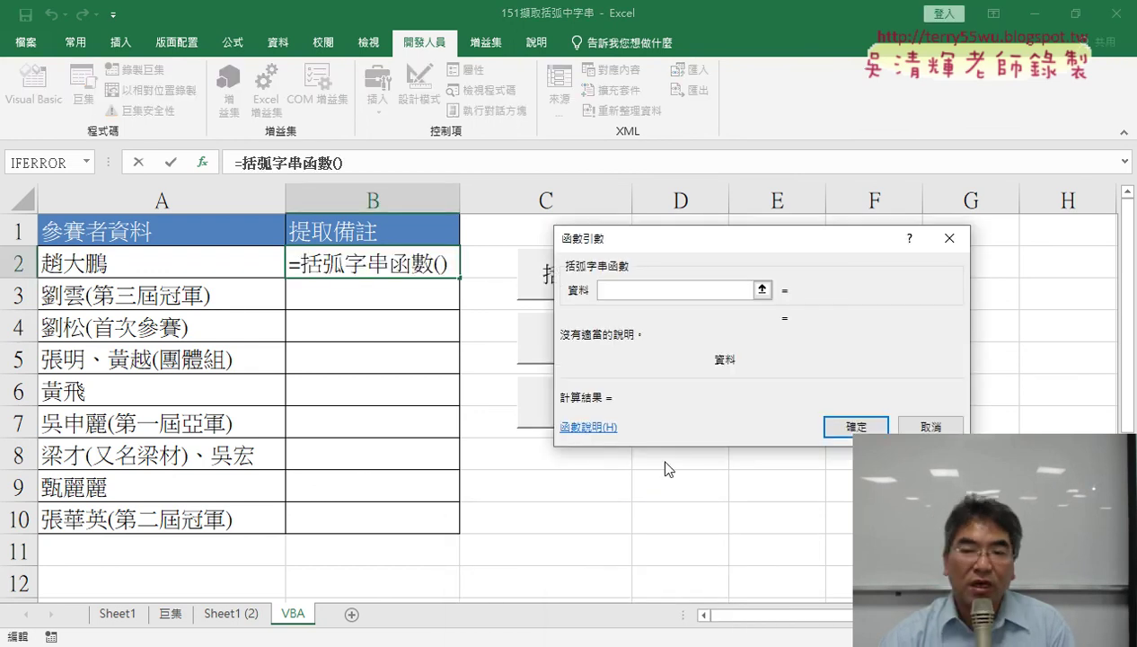
{"action": "left_click_drag", "start_coordinate": [649, 240], "coordinate": [555, 244]}
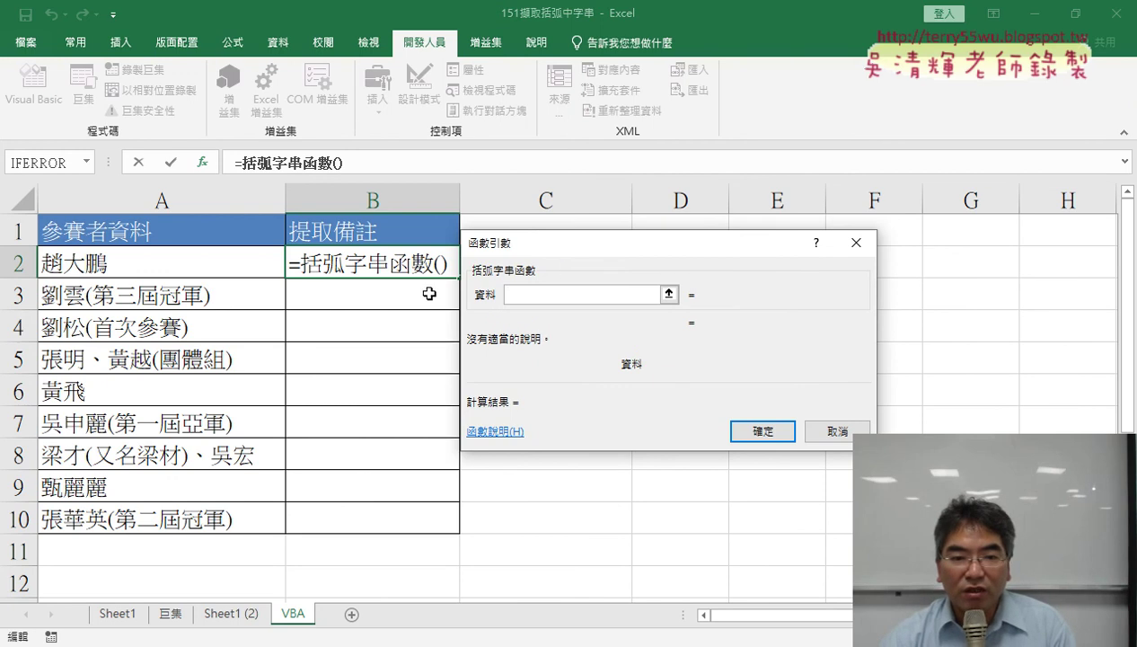
{"action": "left_click", "coordinate": [190, 263]}
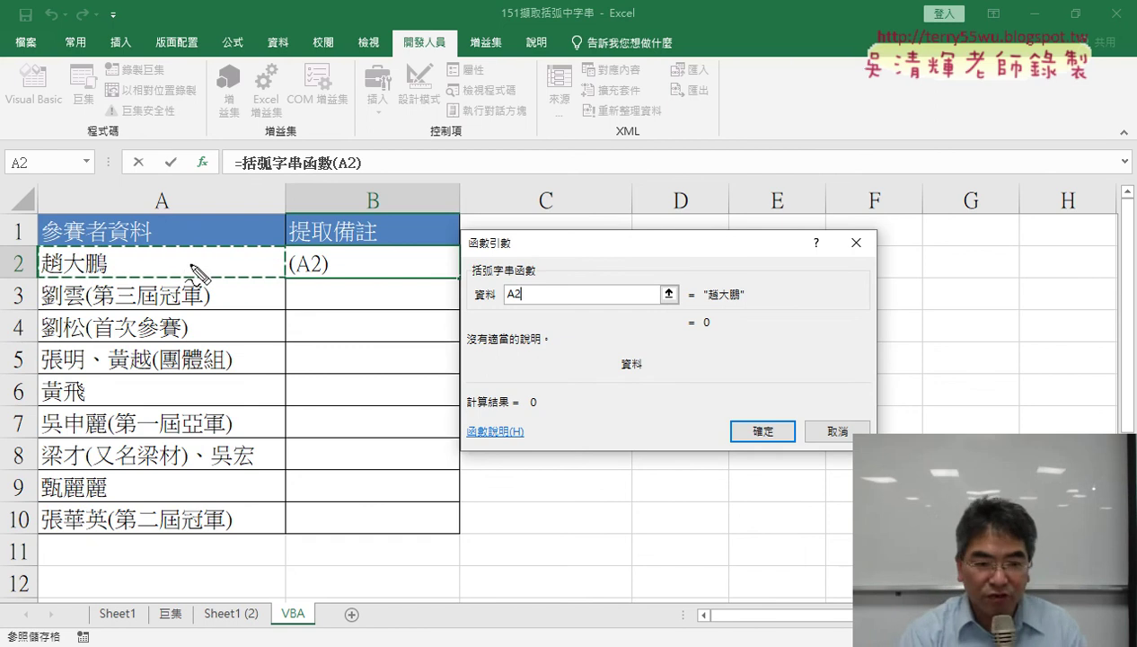
{"action": "mouse_move", "coordinate": [115, 271]}
{"action": "left_mouse_down"}
{"action": "mouse_move", "coordinate": [402, 274]}
{"action": "mouse_move", "coordinate": [540, 307]}
{"action": "left_mouse_up"}
{"action": "left_click_drag", "start_coordinate": [706, 305], "coordinate": [742, 304]}
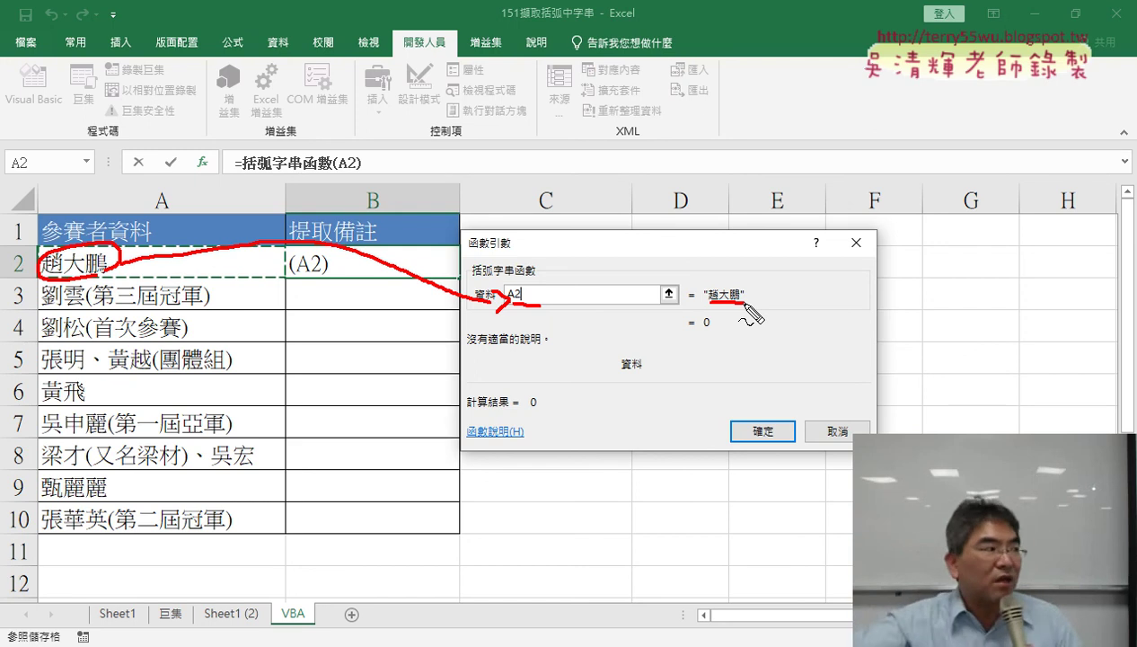
{"action": "key", "text": "Escape"}
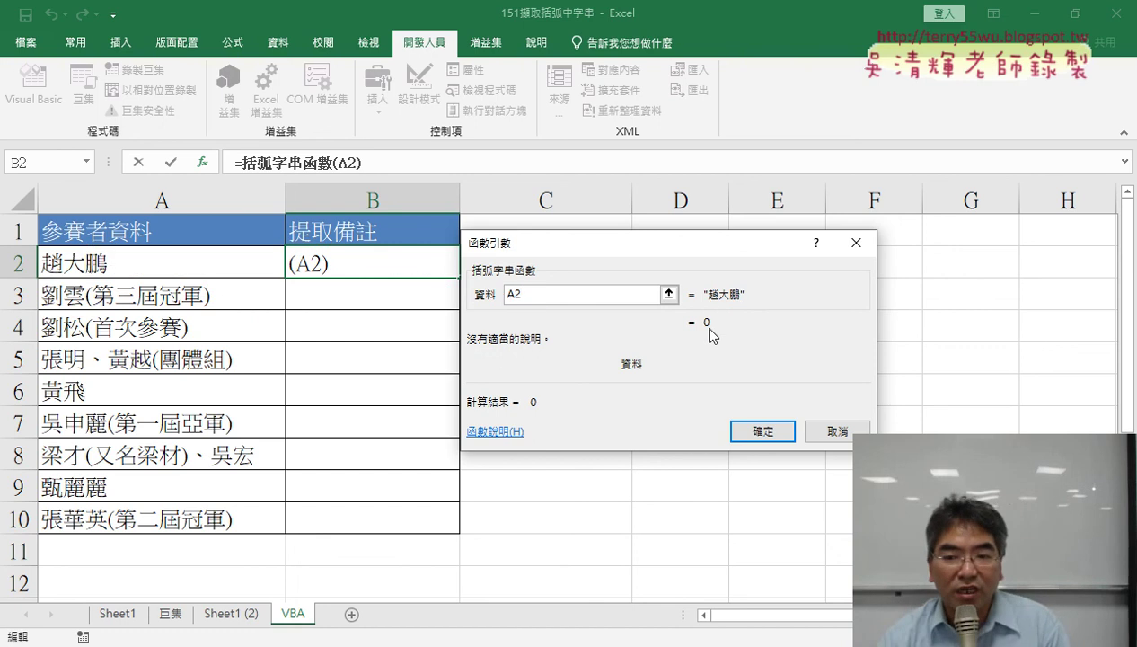
{"action": "left_click", "coordinate": [762, 432]}
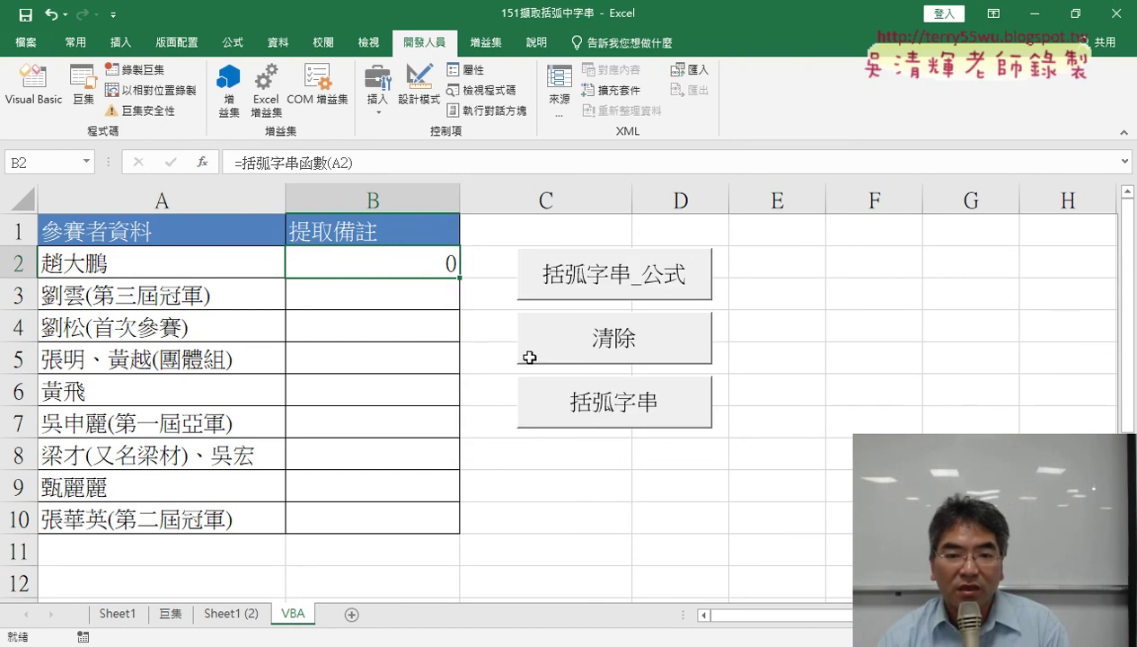
- Fill B2's formula down to B10 and highlight the 0 results in B2, B6 and B9
{"action": "double_click", "coordinate": [461, 280]}
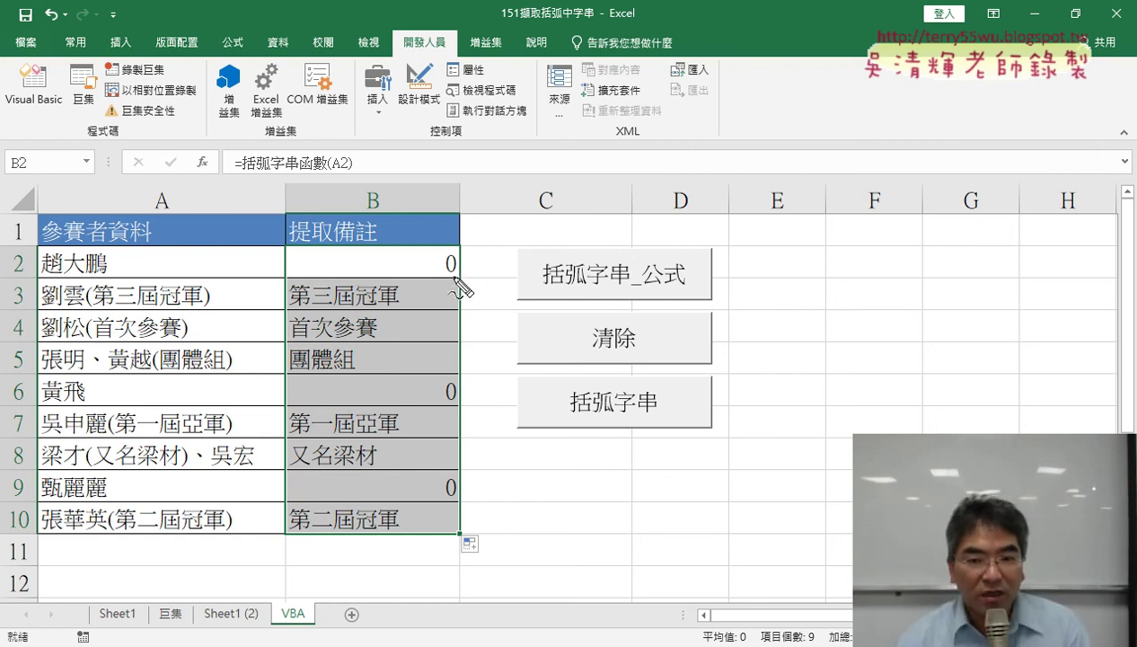
{"action": "left_click_drag", "start_coordinate": [467, 287], "coordinate": [469, 259]}
{"action": "left_click_drag", "start_coordinate": [440, 369], "coordinate": [465, 412]}
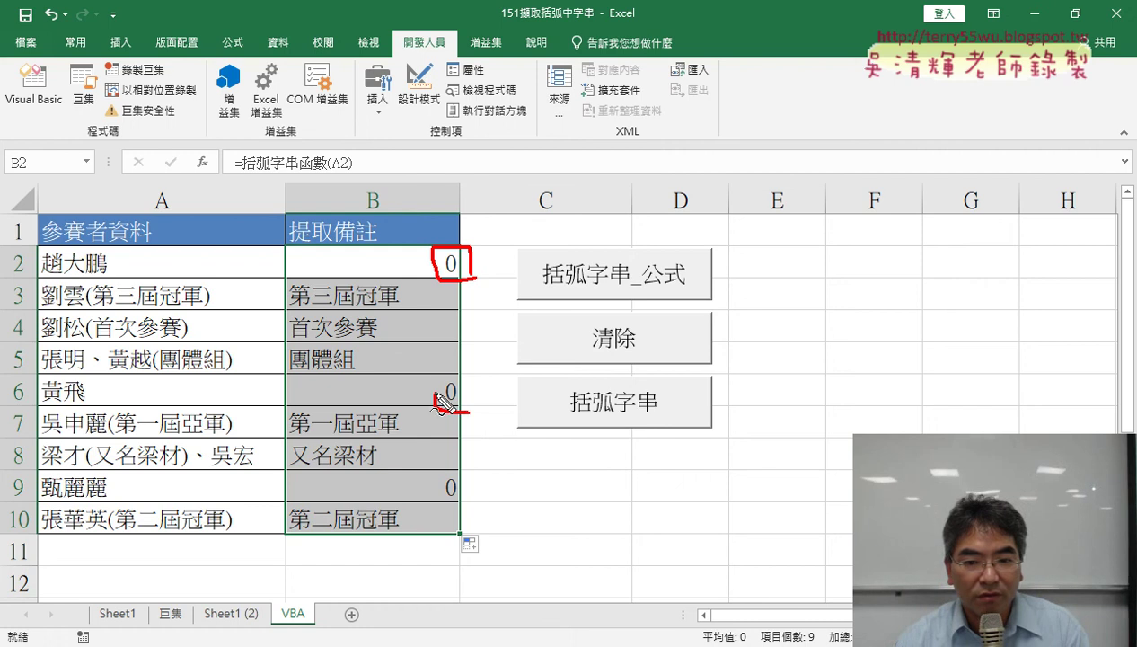
{"action": "left_click_drag", "start_coordinate": [442, 465], "coordinate": [471, 508]}
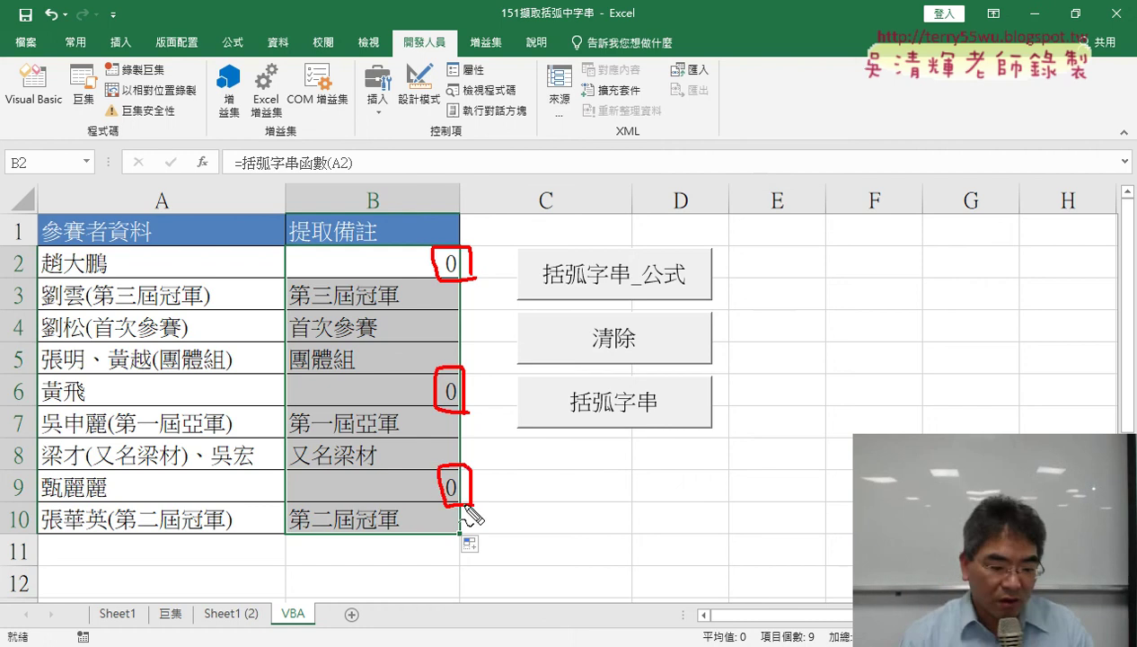
{"action": "key", "text": "Escape"}
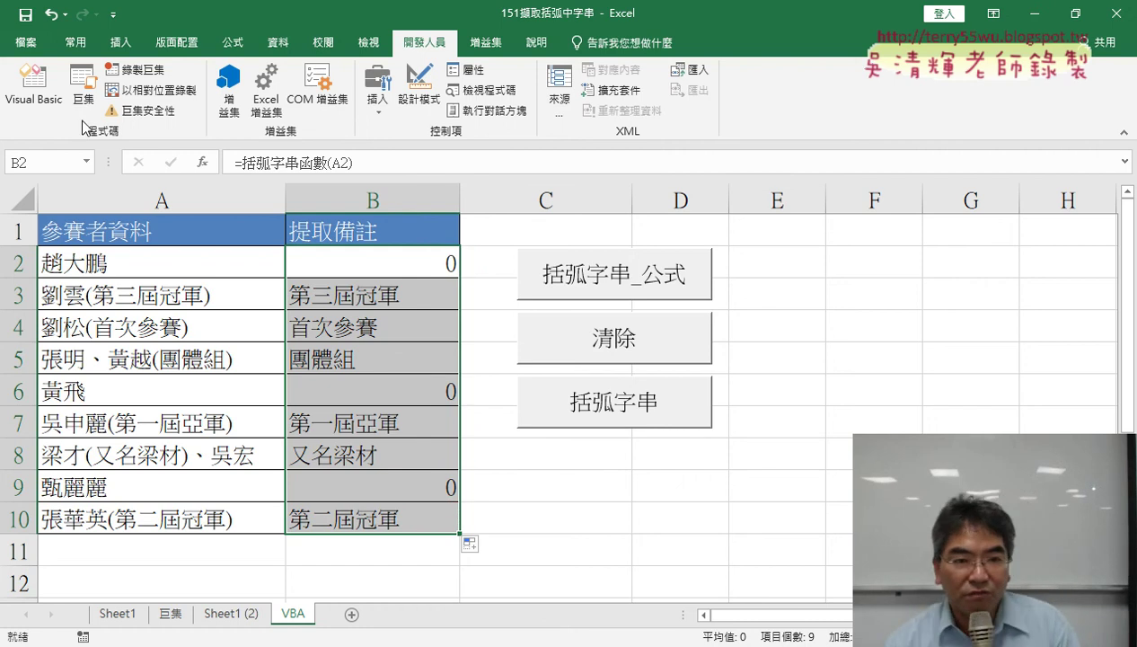
- In the VBA editor, insert a blank line right after the Function line
{"action": "left_click", "coordinate": [33, 85]}
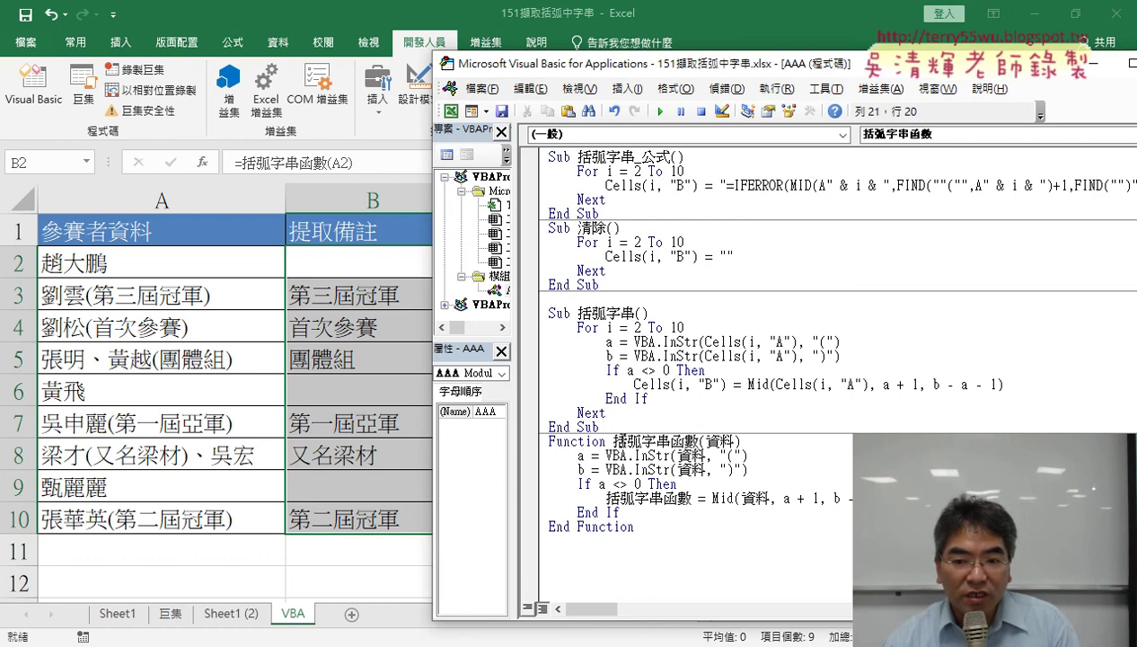
{"action": "left_click_drag", "start_coordinate": [613, 441], "coordinate": [670, 441]}
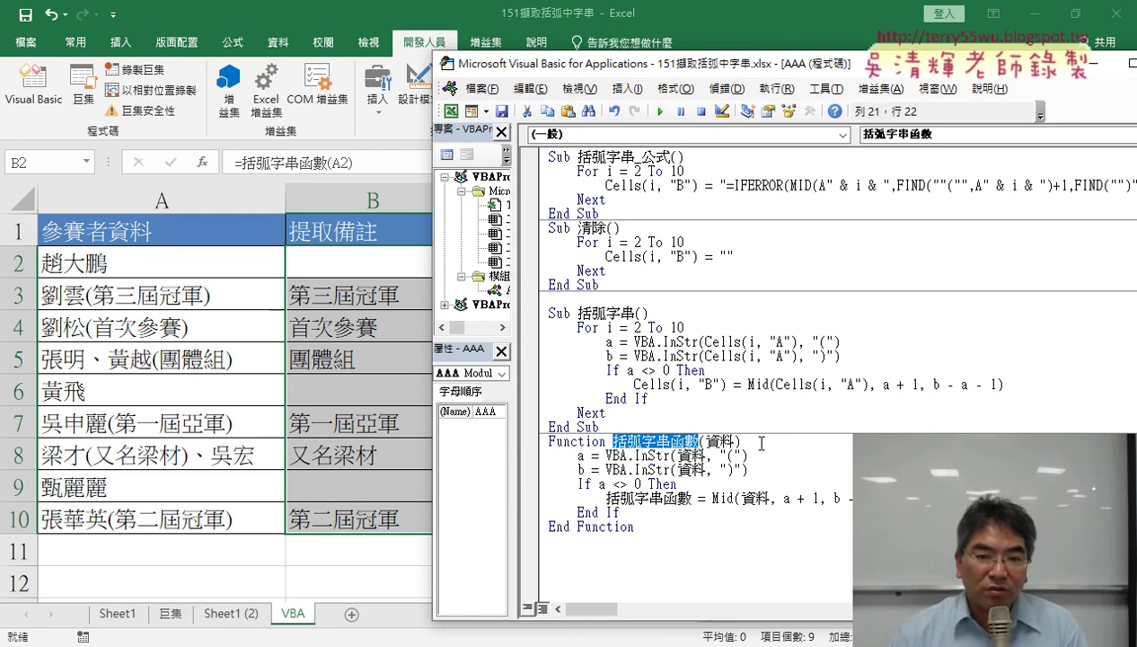
{"action": "left_click_drag", "start_coordinate": [515, 347], "coordinate": [481, 347]}
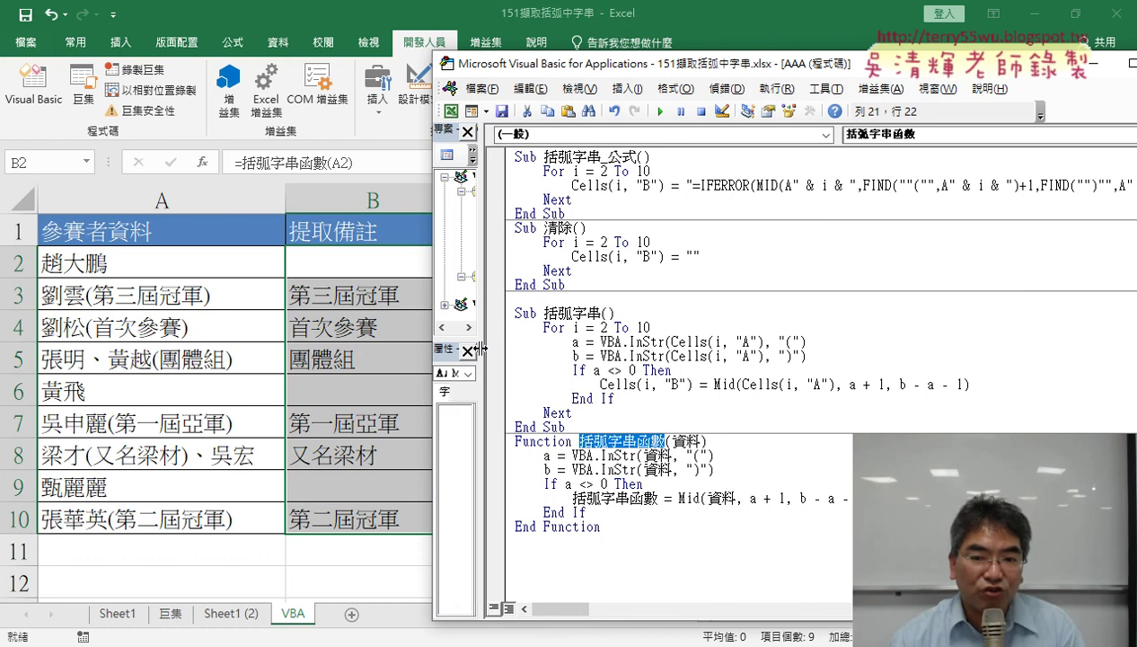
{"action": "left_click_drag", "start_coordinate": [555, 73], "coordinate": [613, 72]}
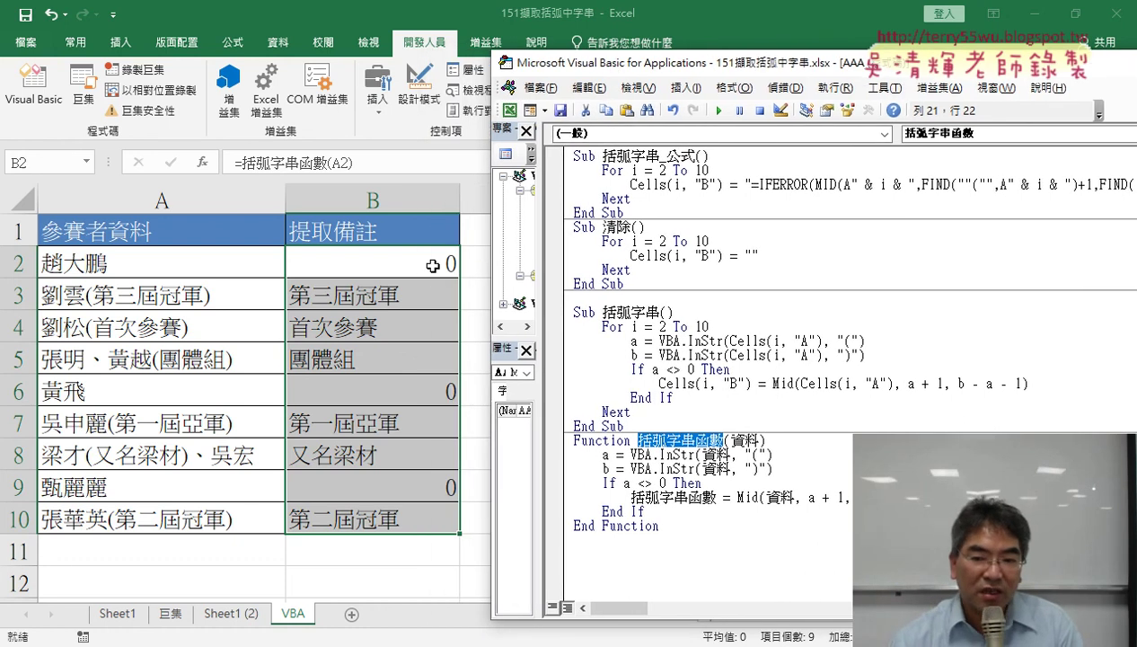
{"action": "left_click", "coordinate": [774, 446]}
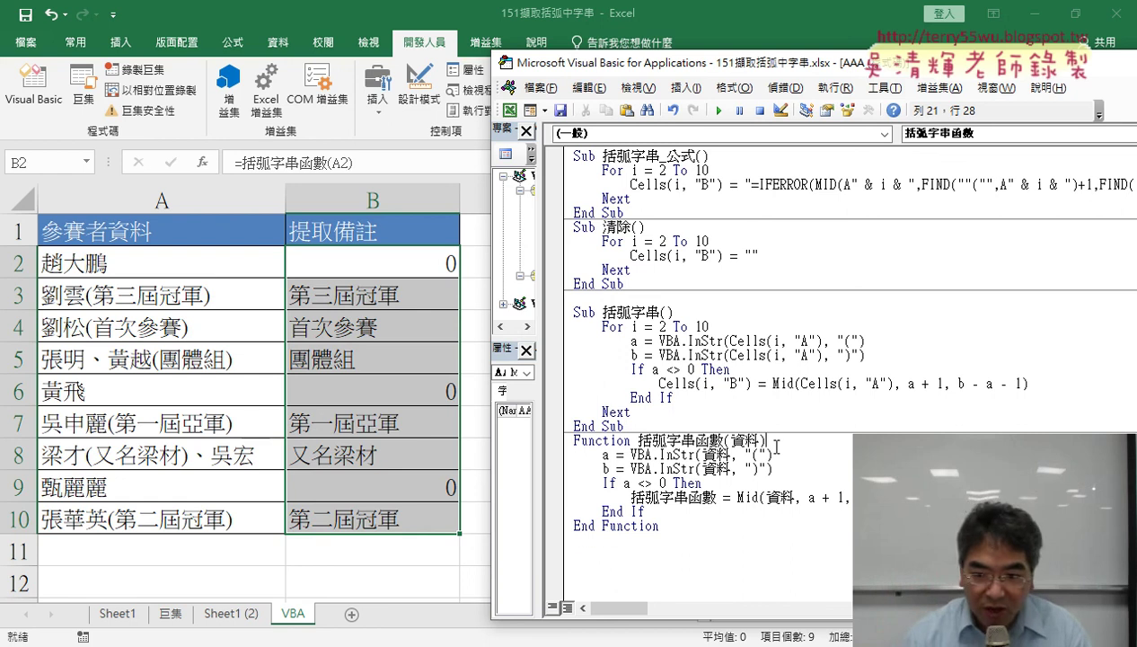
{"action": "key", "text": "Return"}
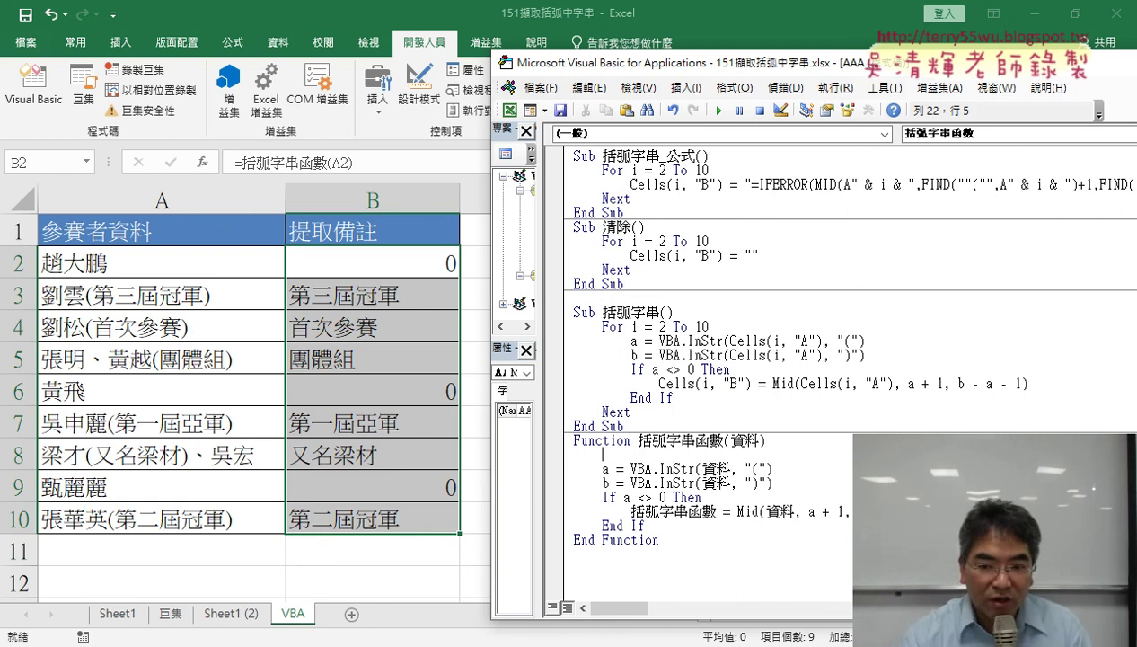
- Add the line 括弧字串函數 = "" as the function's first statement
{"action": "left_click_drag", "start_coordinate": [638, 440], "coordinate": [712, 443]}
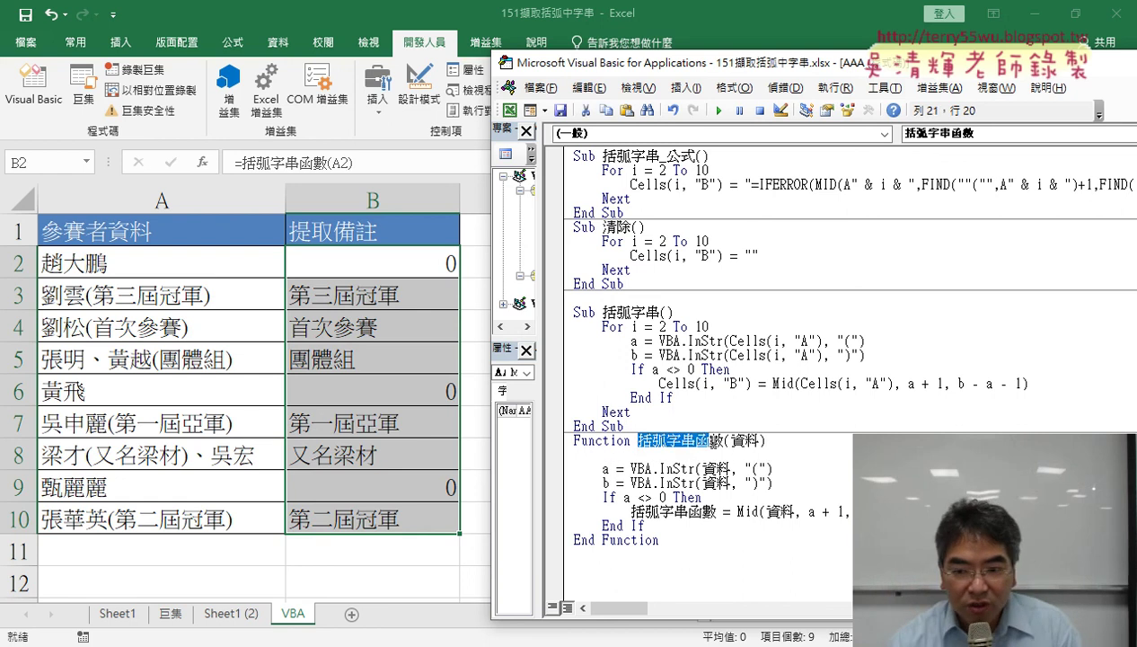
{"action": "key", "text": "ctrl+c"}
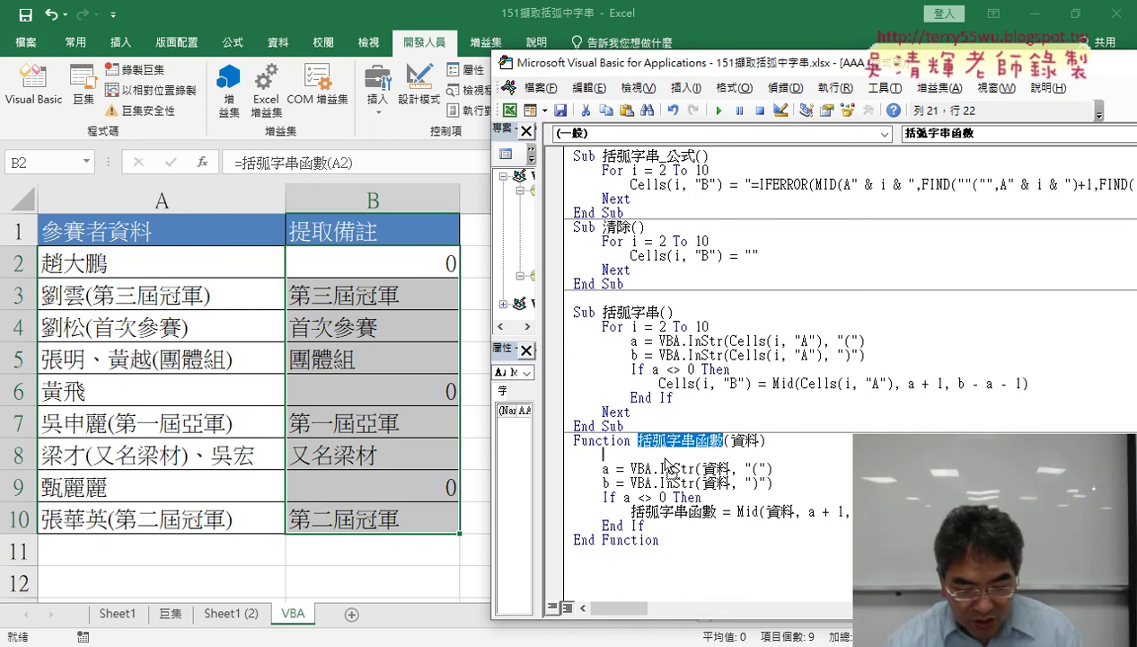
{"action": "left_click", "coordinate": [664, 455]}
{"action": "key", "text": "ctrl+v"}
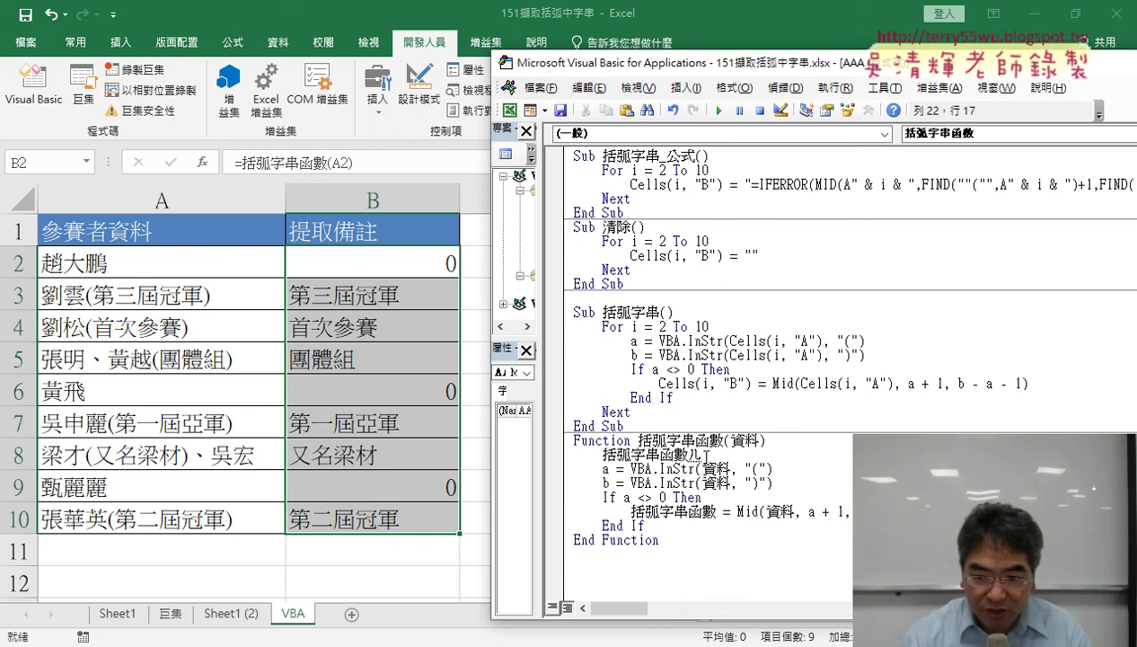
{"action": "type", "text": "ㄦ"}
{"action": "type", "text": "=\"\""}
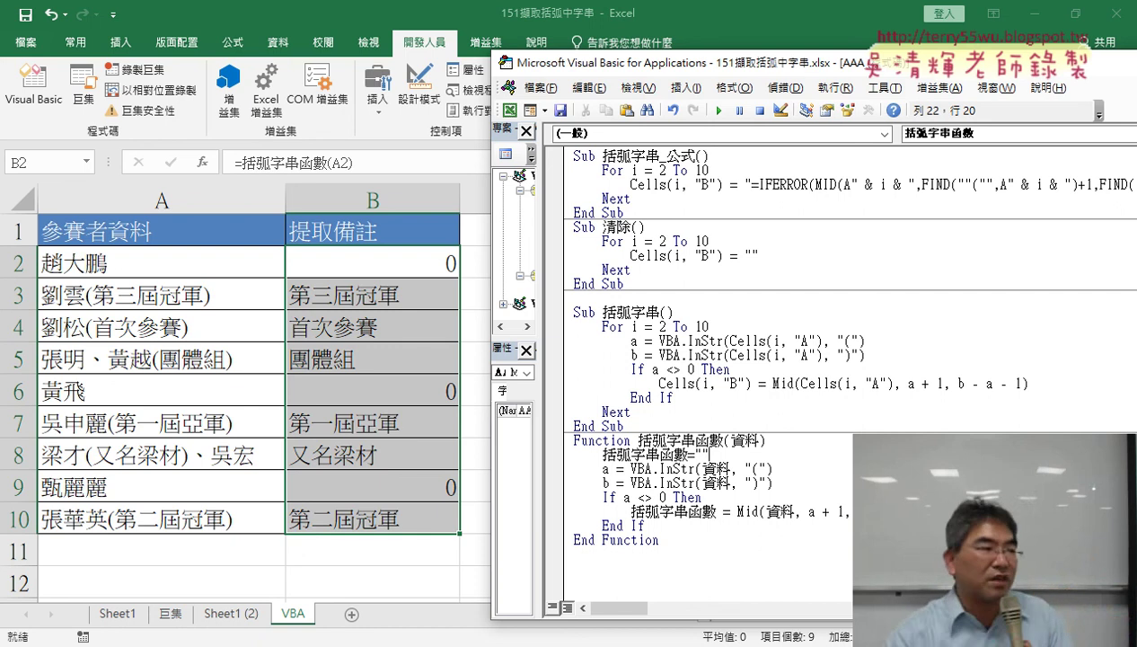
{"action": "left_click", "coordinate": [728, 511]}
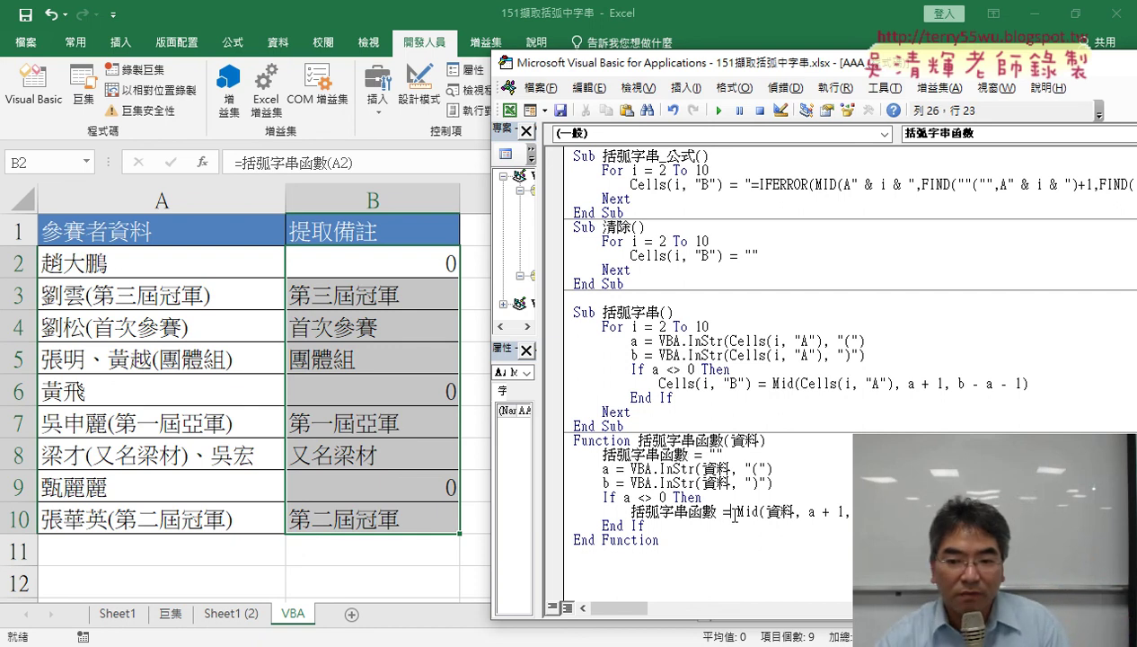
{"action": "left_click_drag", "start_coordinate": [728, 456], "coordinate": [602, 456]}
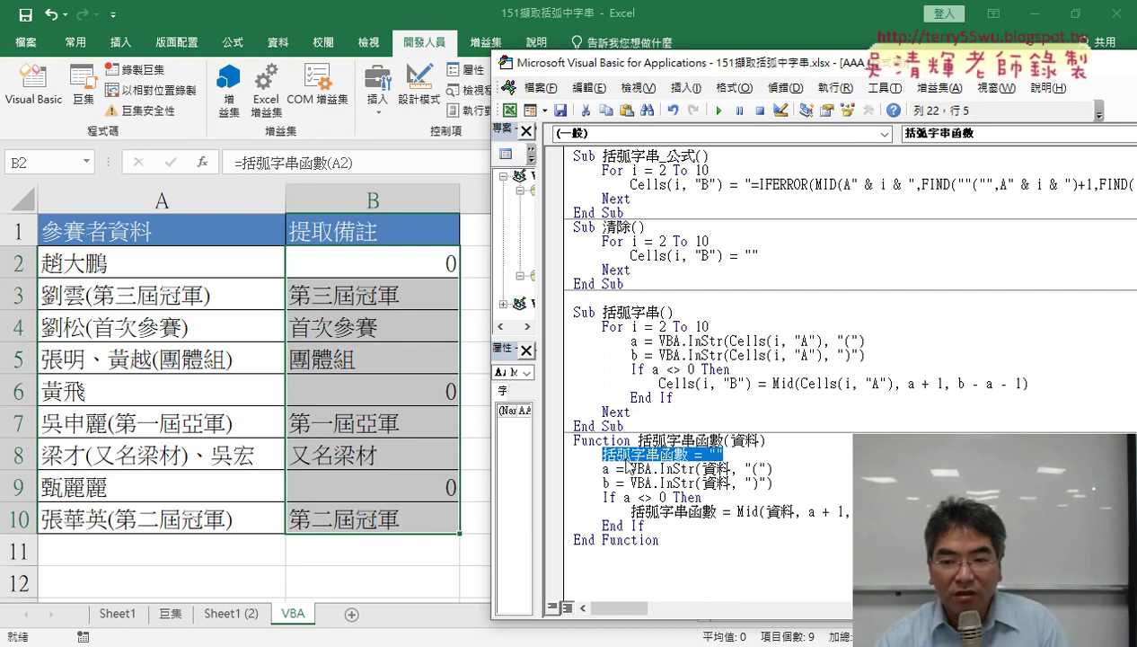
- Re-enter B2's formula so rows without brackets show blanks instead of 0
{"action": "left_click", "coordinate": [288, 165]}
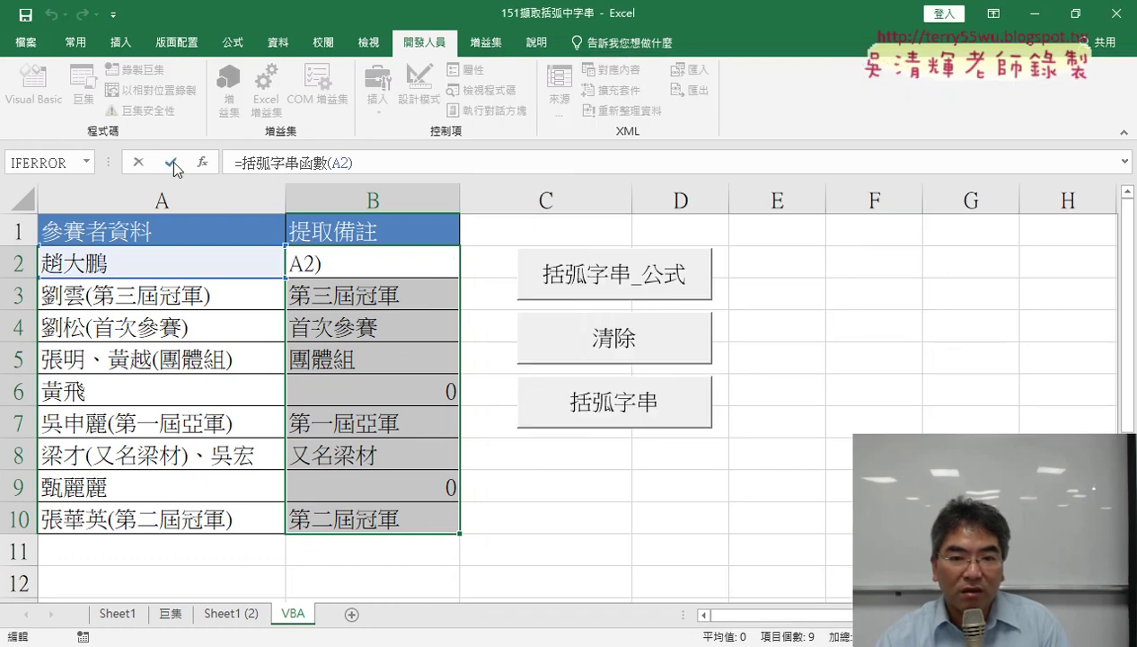
{"action": "key", "text": "Return"}
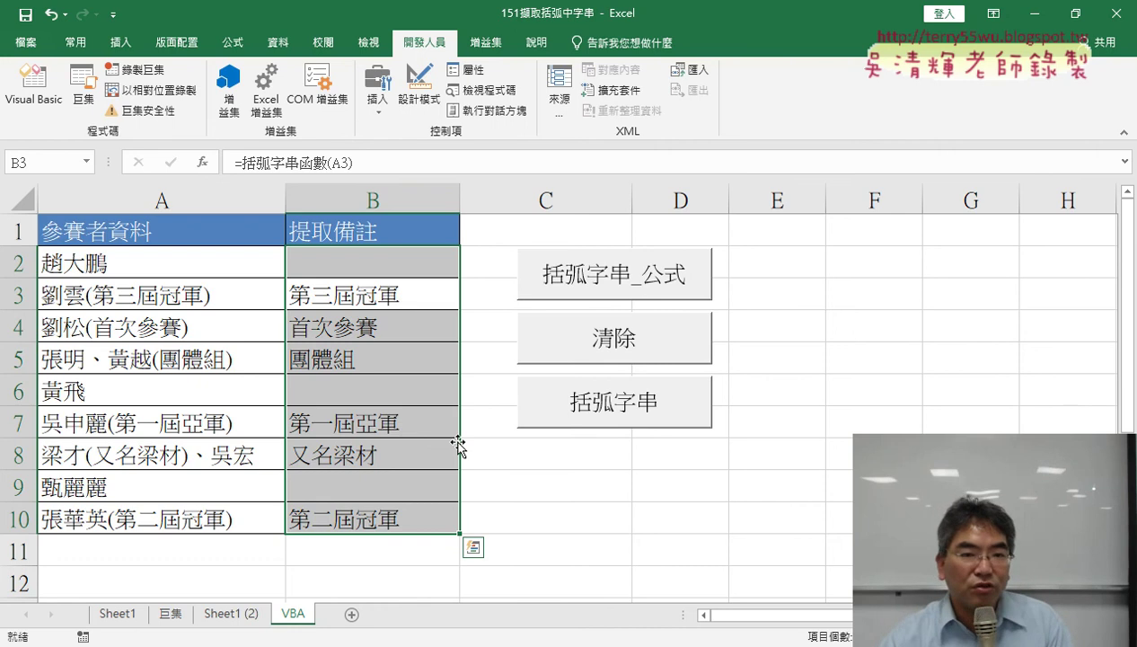
{"action": "left_click", "coordinate": [36, 90]}
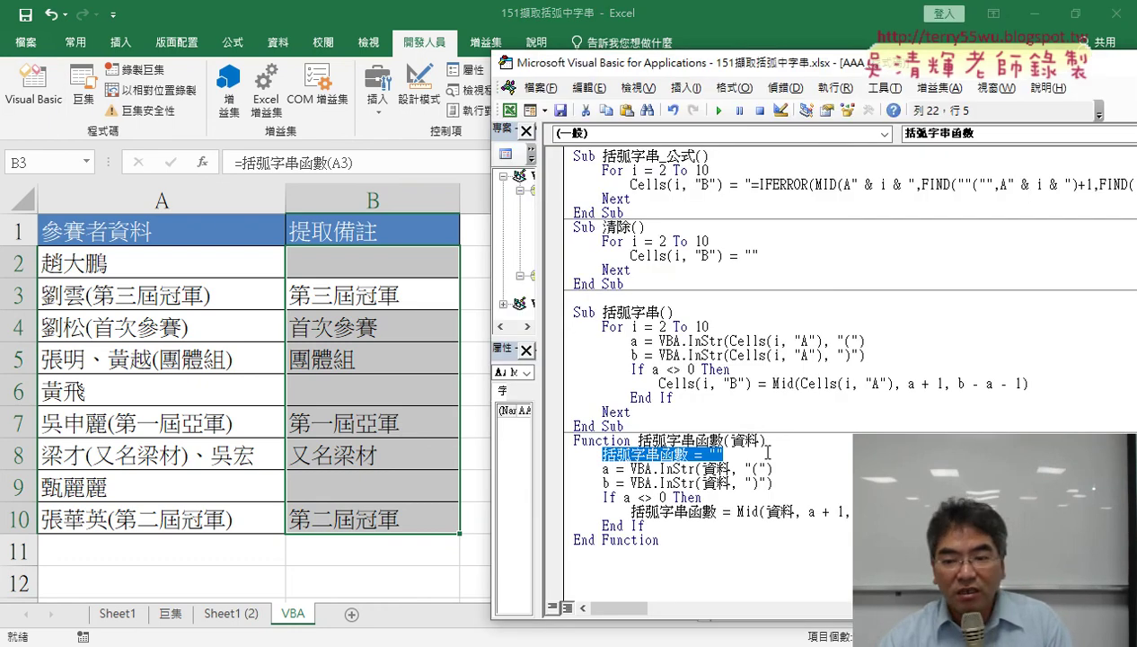
- Add an Else branch after the Mid assignment line, with an indented blank line under it
{"action": "left_click", "coordinate": [928, 511]}
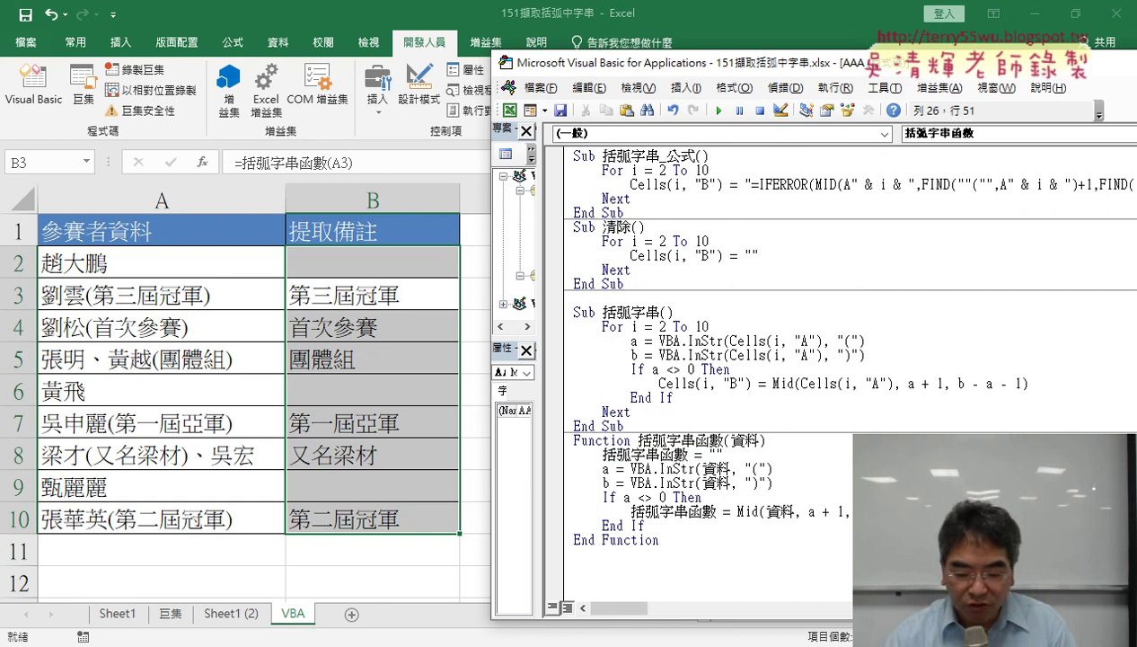
{"action": "key", "text": "Return"}
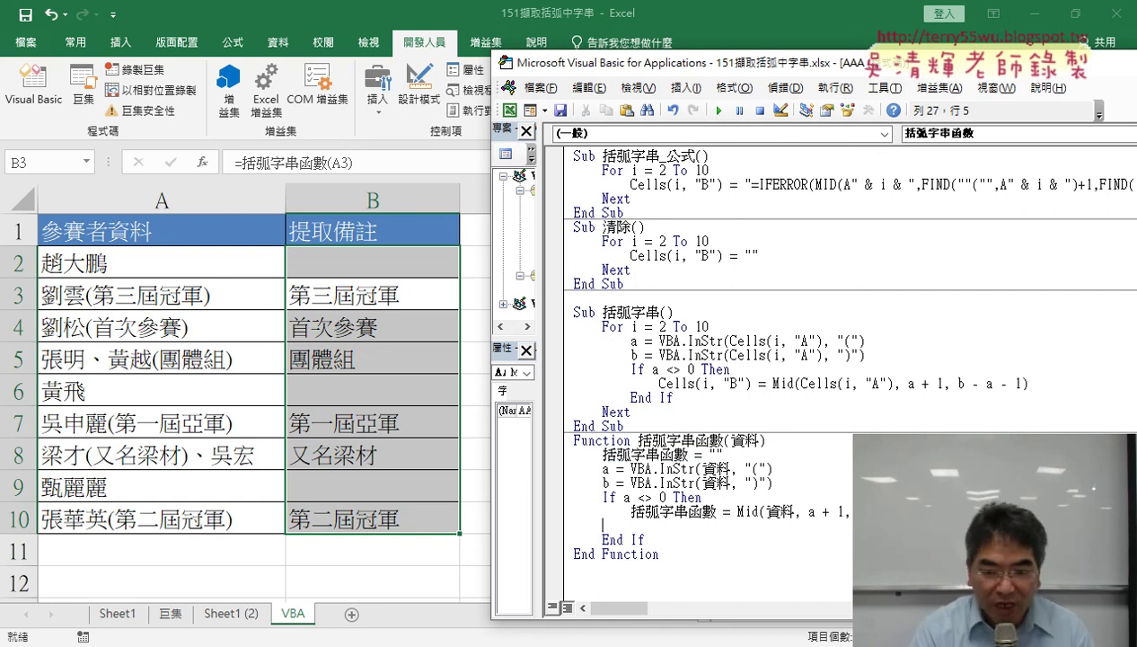
{"action": "type", "text": "else"}
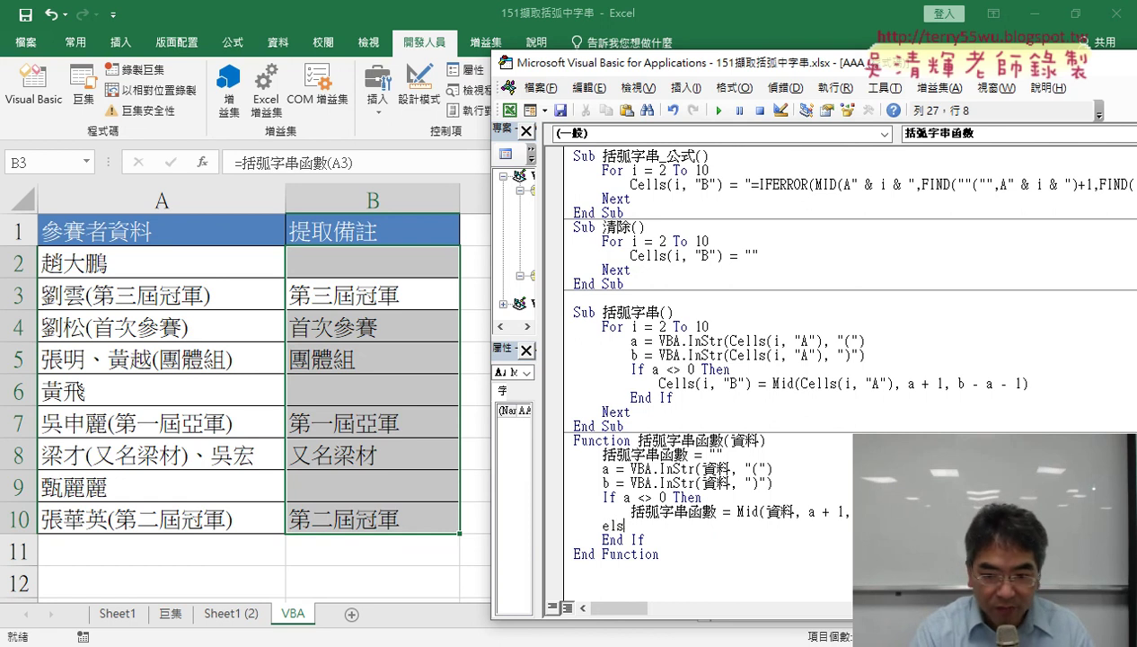
{"action": "key", "text": "Return"}
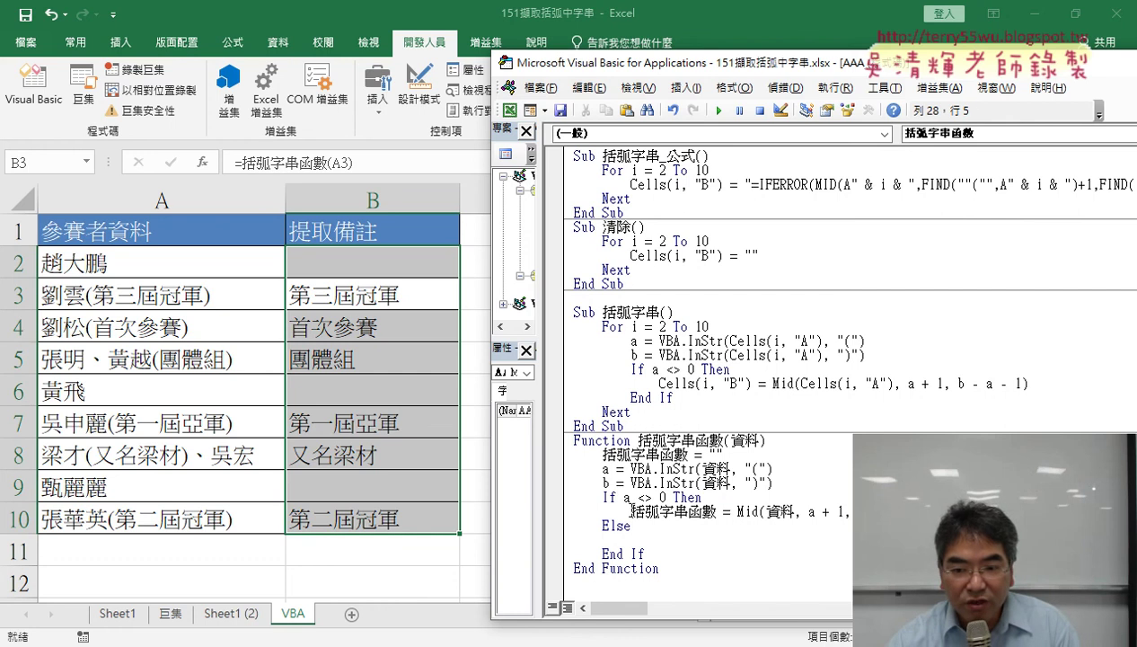
{"action": "left_click_drag", "start_coordinate": [631, 510], "coordinate": [934, 511]}
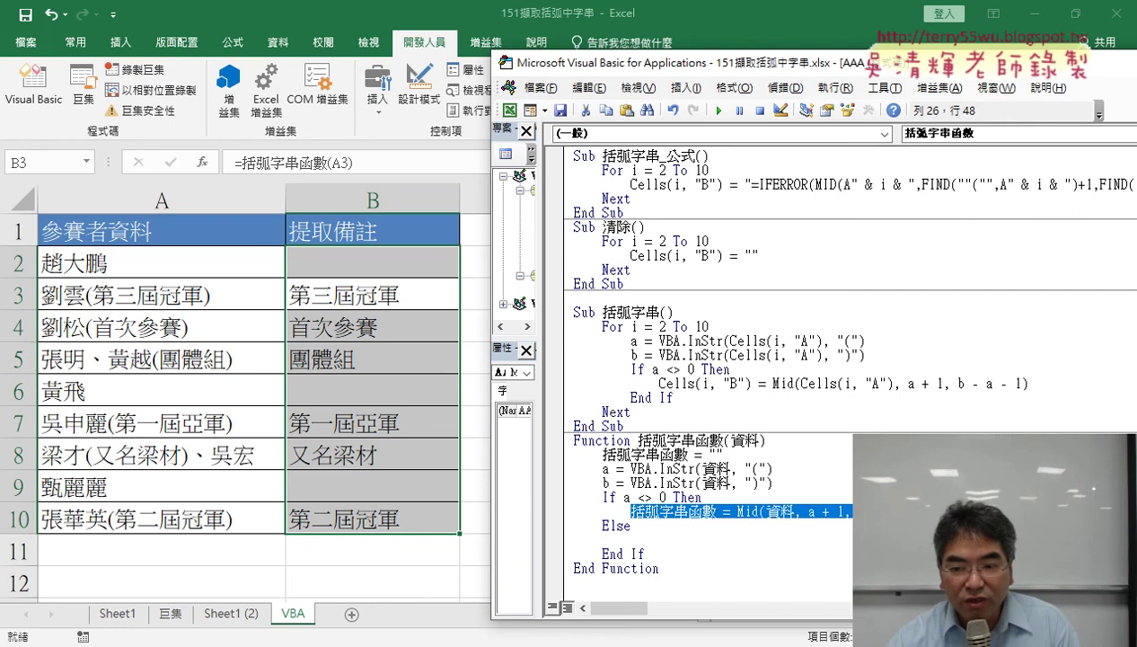
{"action": "left_click", "coordinate": [605, 526]}
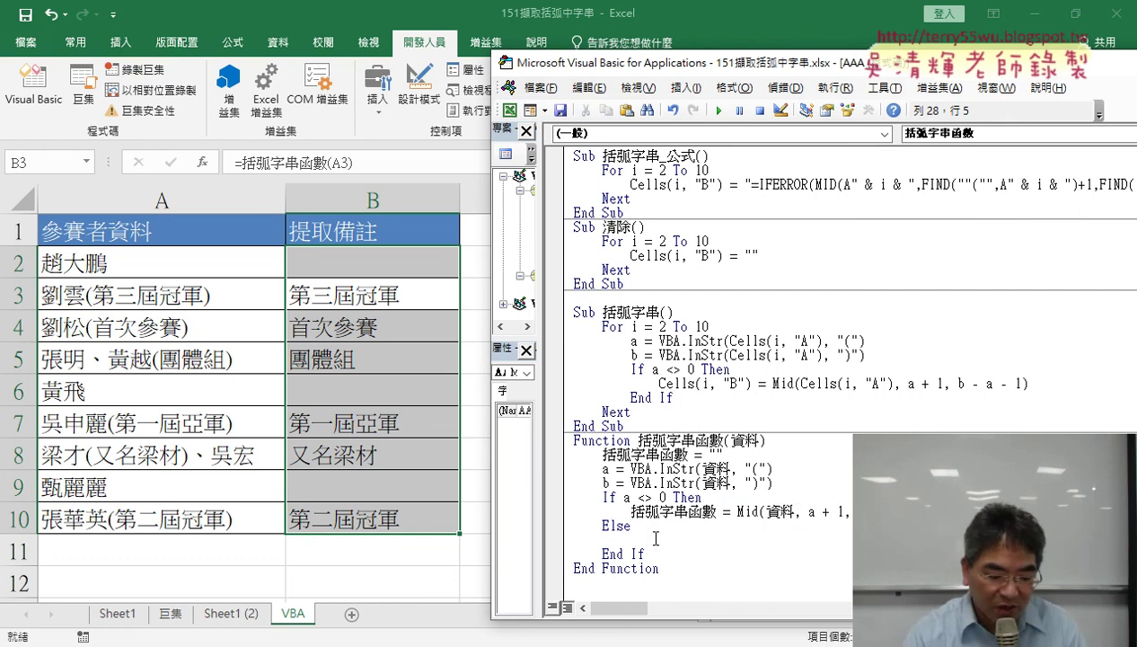
{"action": "key", "text": "Tab"}
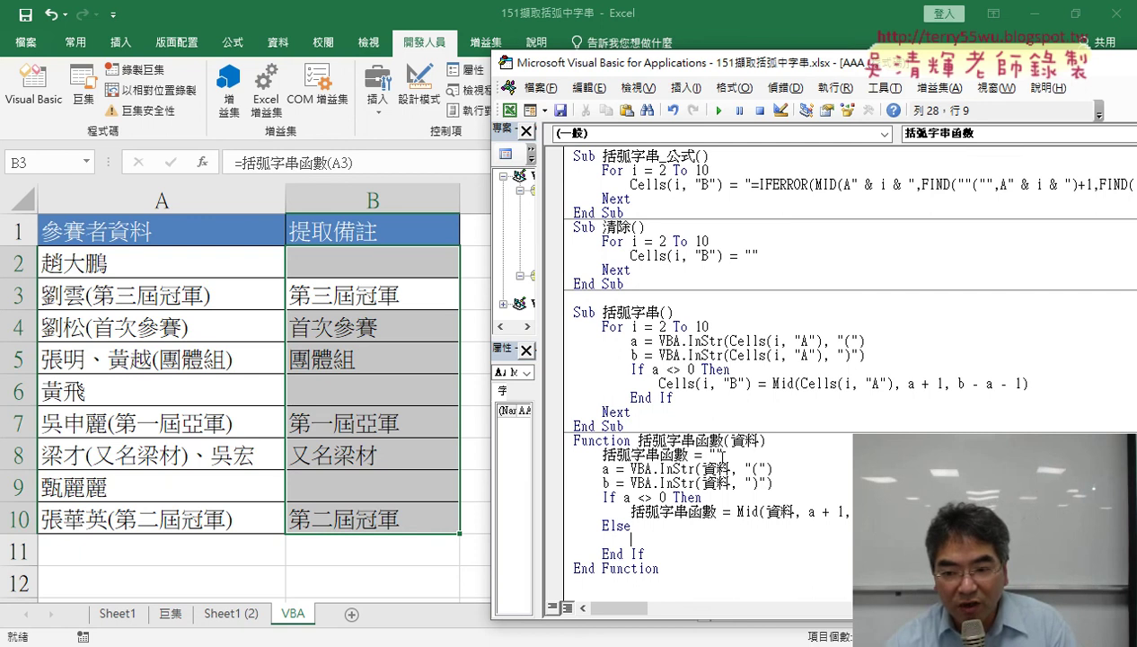
- Move the 括弧字串函數 = "" line under Else and delete the leftover blank line
{"action": "left_click_drag", "start_coordinate": [723, 454], "coordinate": [604, 455]}
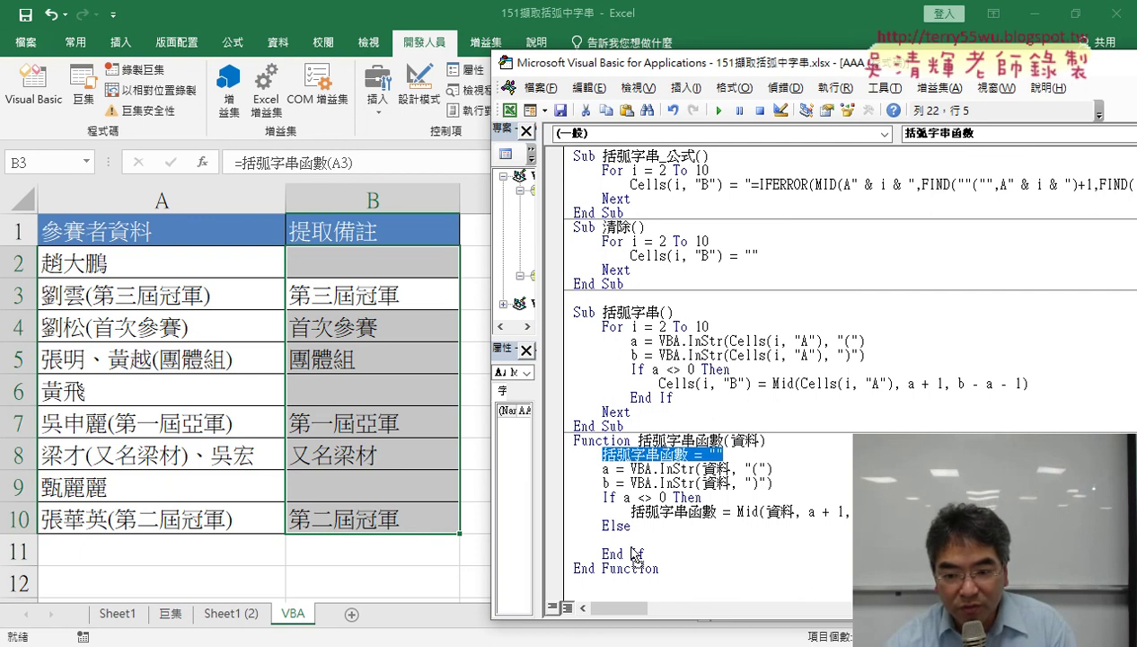
{"action": "left_click_drag", "start_coordinate": [636, 543], "coordinate": [632, 539]}
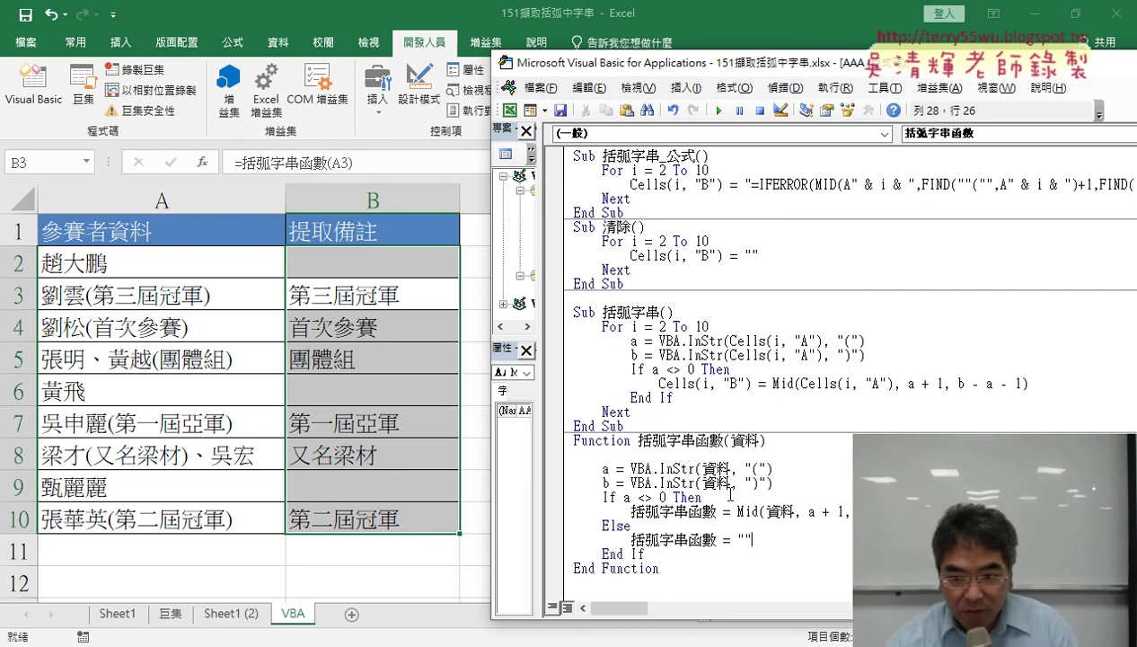
{"action": "left_click", "coordinate": [793, 437]}
{"action": "key", "text": "Delete"}
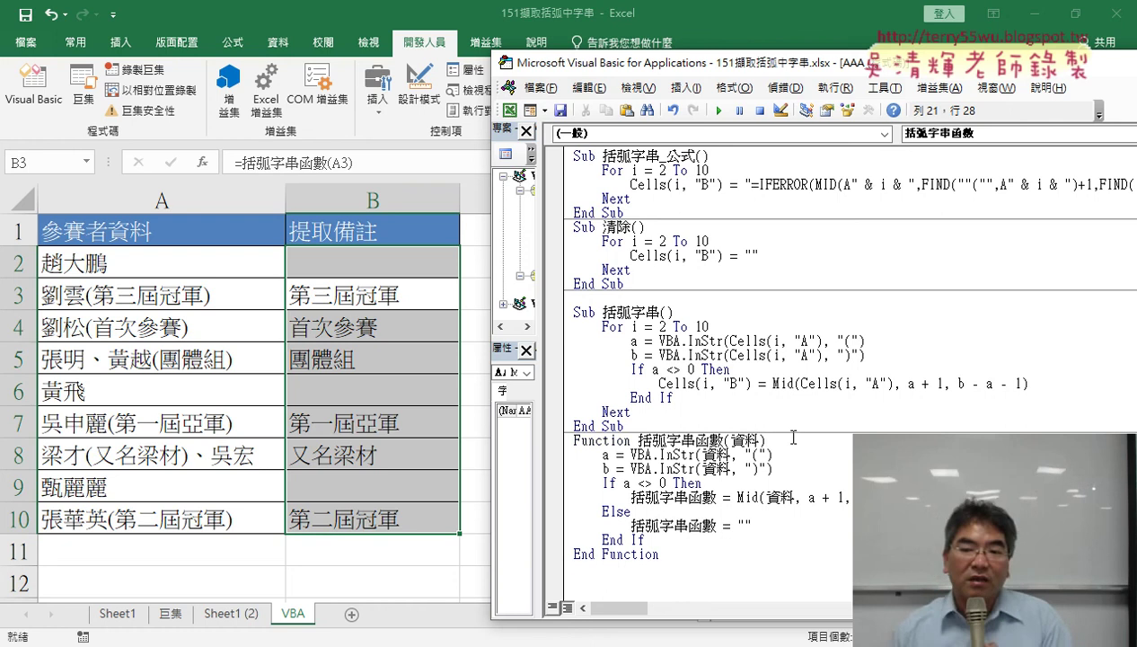
{"action": "left_click_drag", "start_coordinate": [751, 525], "coordinate": [554, 517]}
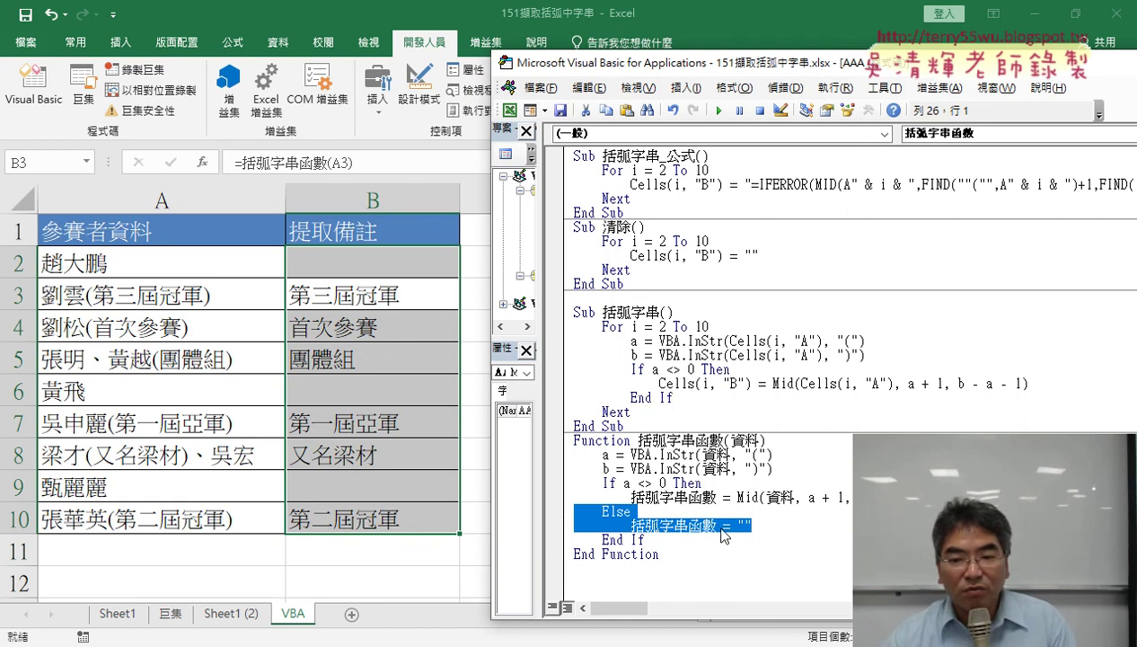
- Recalculate B2 so it shows blank, then save, triggering the macro-free workbook warning
{"action": "left_click", "coordinate": [392, 272]}
{"action": "left_click", "coordinate": [296, 164]}
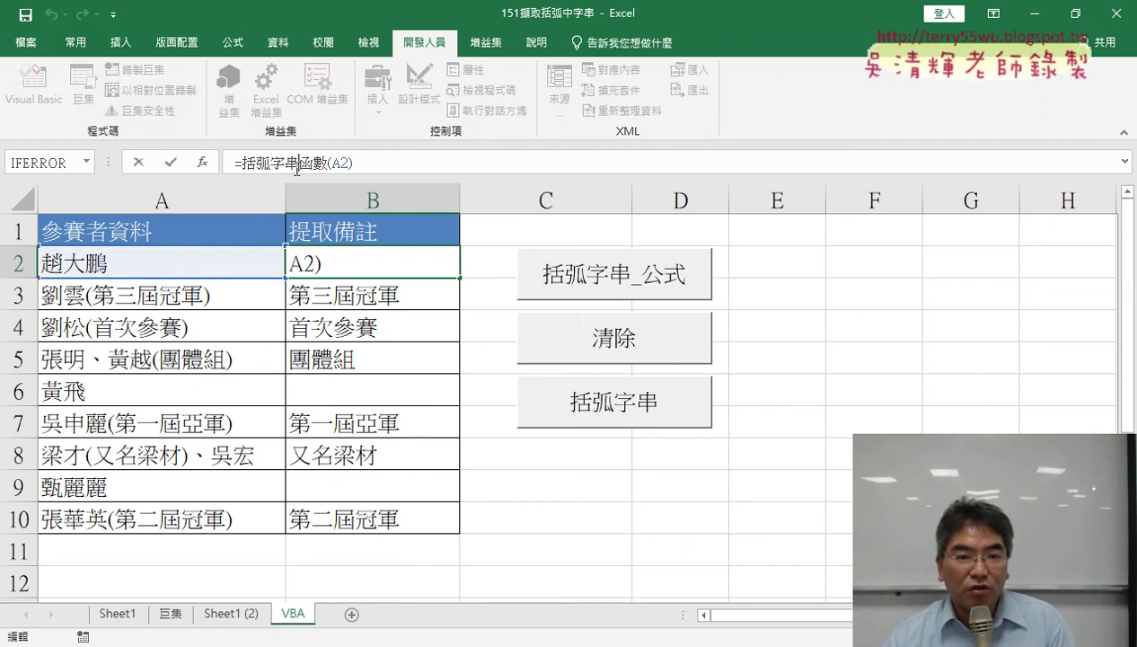
{"action": "left_click", "coordinate": [165, 164]}
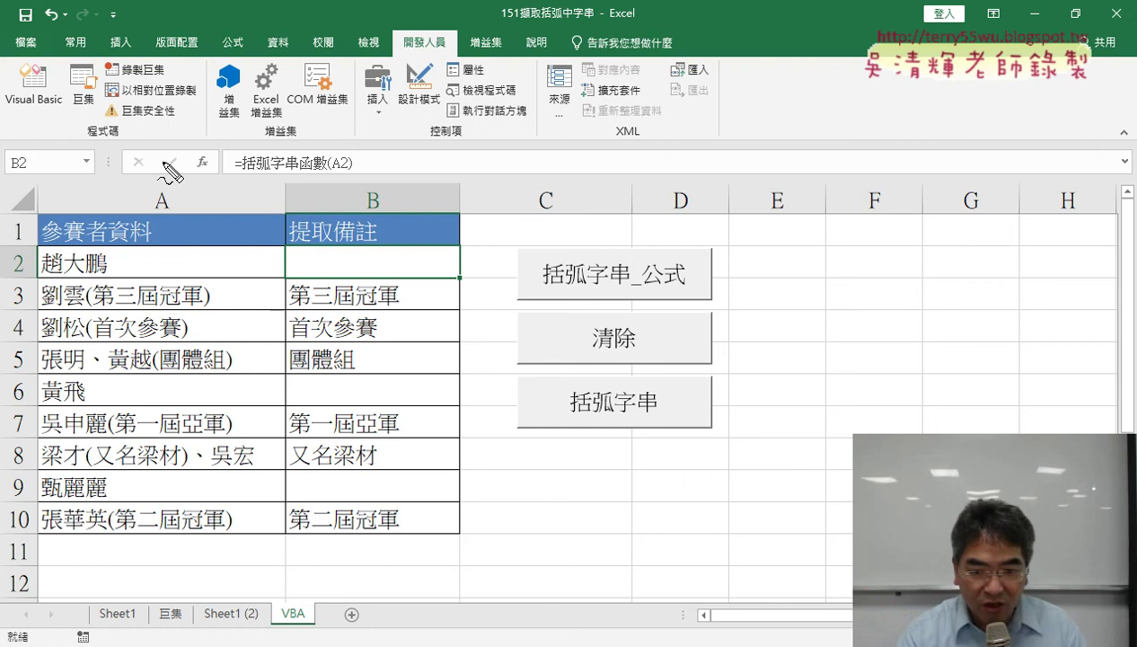
{"action": "mouse_move", "coordinate": [628, 465]}
{"action": "left_mouse_down"}
{"action": "mouse_move", "coordinate": [490, 330]}
{"action": "mouse_move", "coordinate": [754, 280]}
{"action": "mouse_move", "coordinate": [618, 471]}
{"action": "left_mouse_up"}
{"action": "mouse_move", "coordinate": [330, 191]}
{"action": "left_mouse_down"}
{"action": "mouse_move", "coordinate": [200, 155]}
{"action": "mouse_move", "coordinate": [388, 176]}
{"action": "mouse_move", "coordinate": [315, 199]}
{"action": "left_mouse_up"}
{"action": "key", "text": "Escape"}
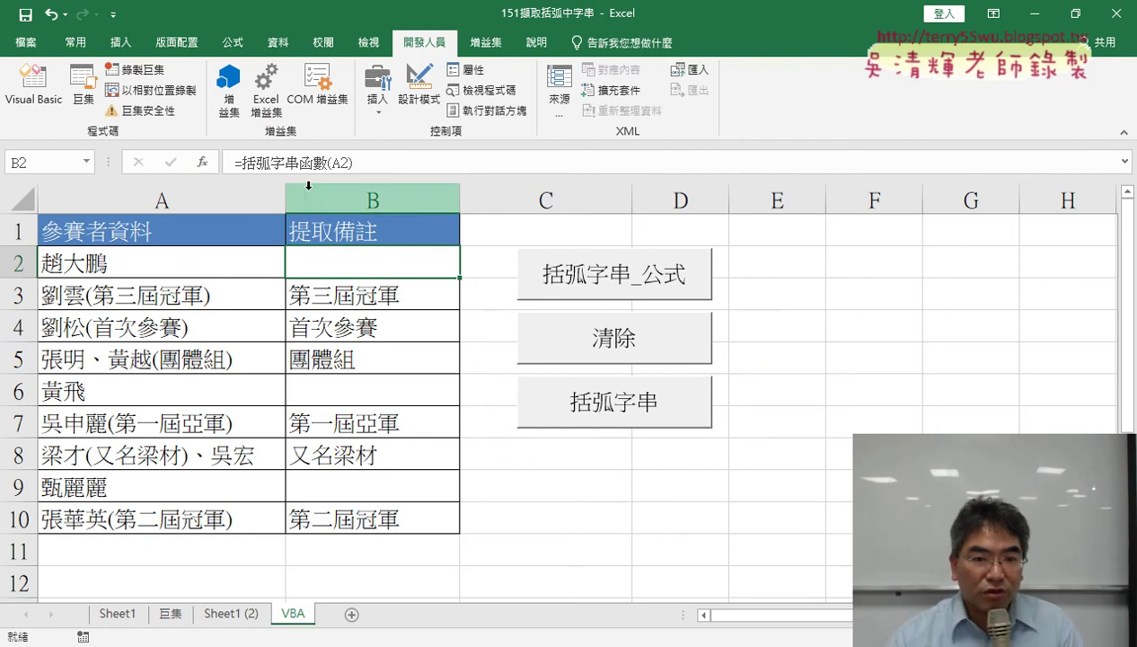
{"action": "left_click", "coordinate": [25, 14]}
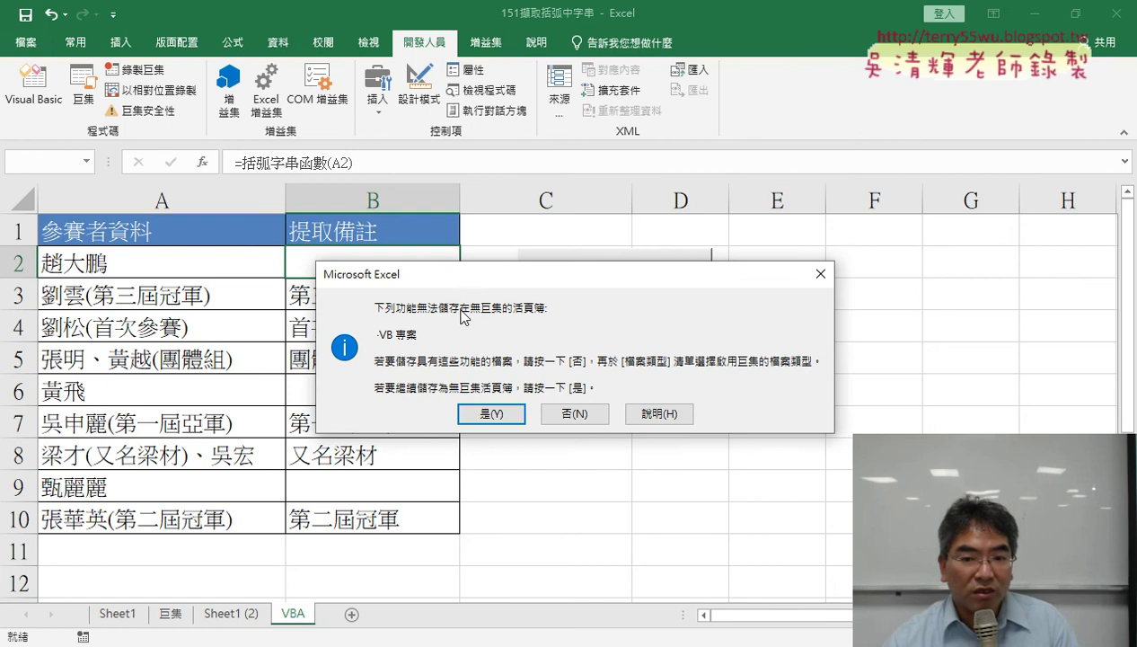
- Save 151擷取括弧中字串 as an Excel Macro-Enabled Workbook instead of macro-free
{"action": "left_click", "coordinate": [575, 418]}
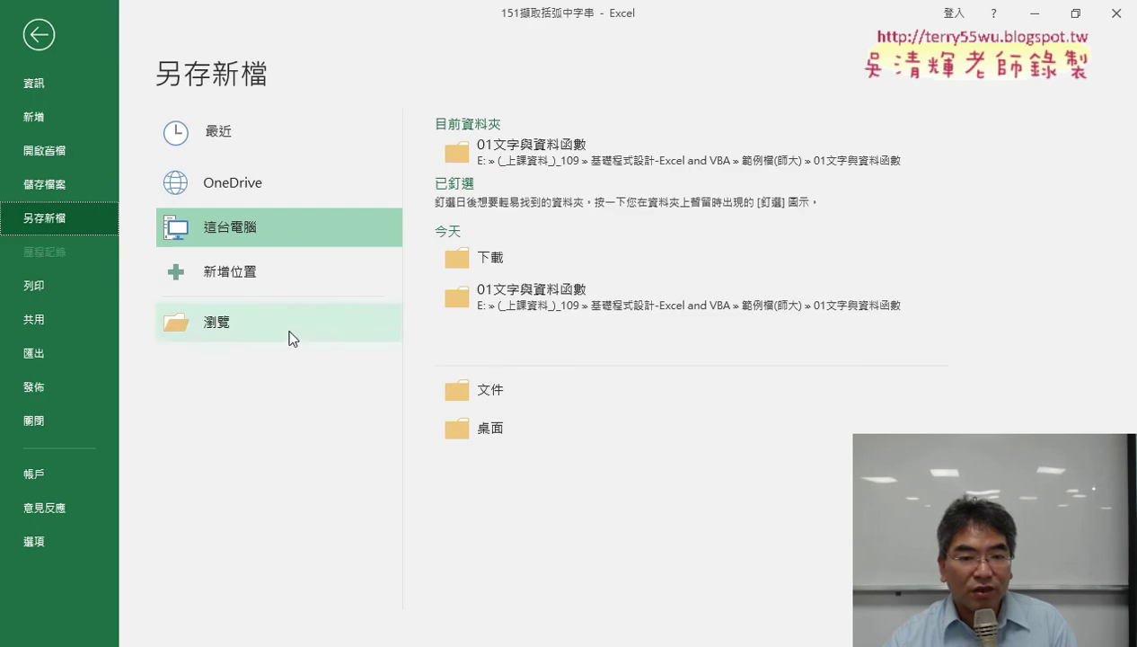
{"action": "left_click", "coordinate": [289, 336]}
{"action": "left_click", "coordinate": [283, 328]}
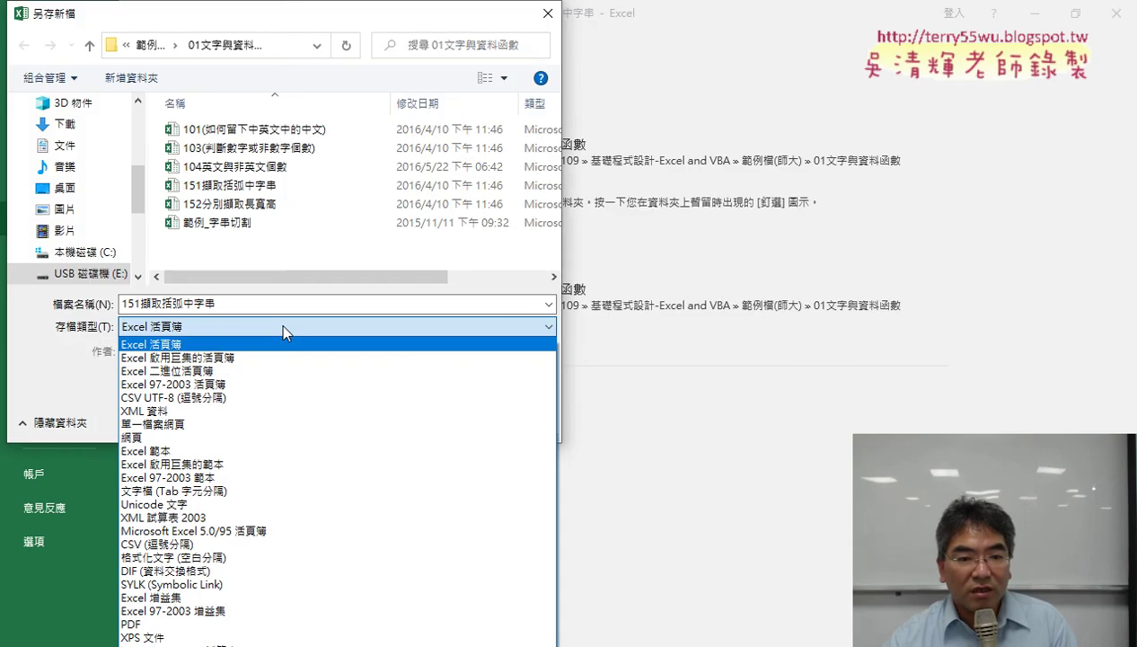
{"action": "left_click", "coordinate": [204, 357]}
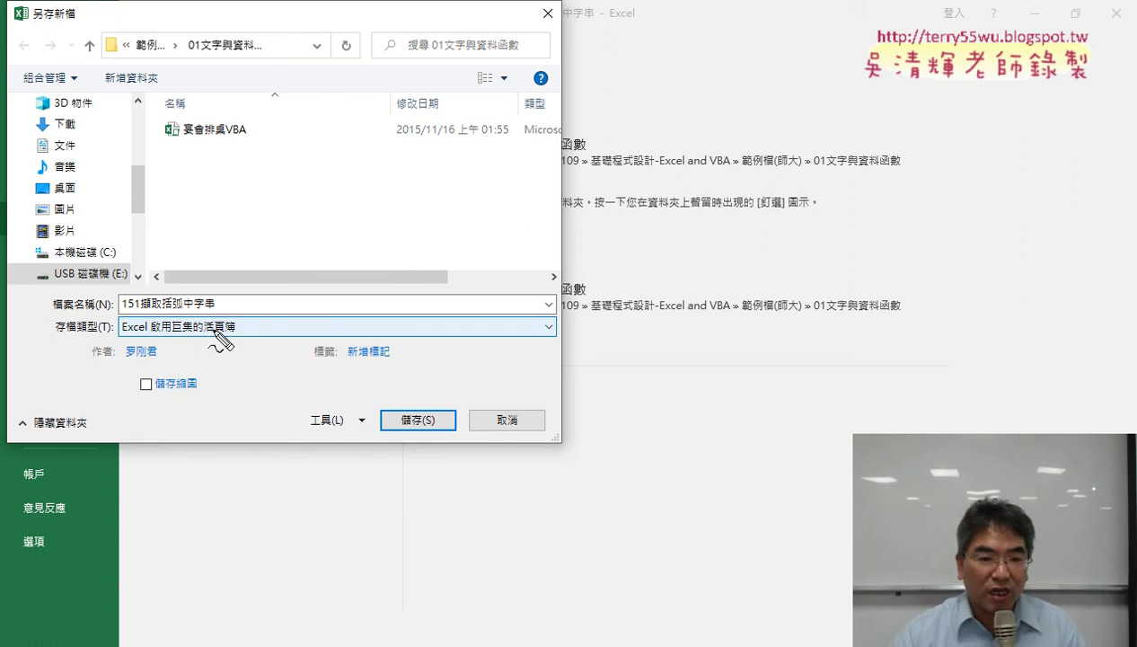
{"action": "left_click_drag", "start_coordinate": [224, 346], "coordinate": [251, 341]}
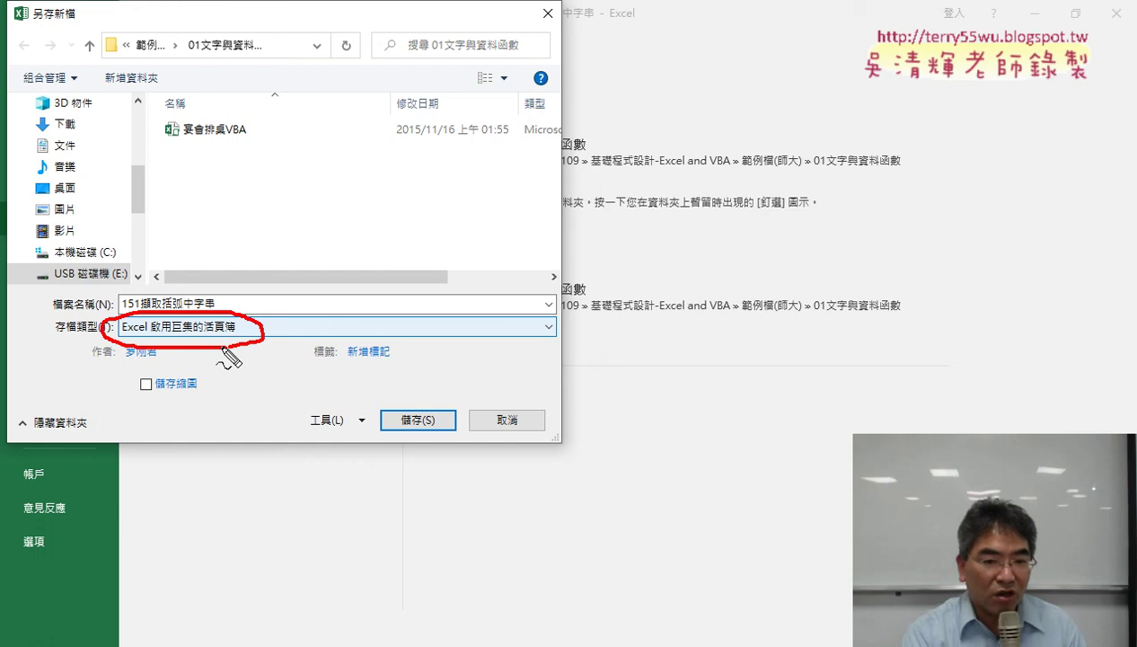
{"action": "key", "text": "Escape"}
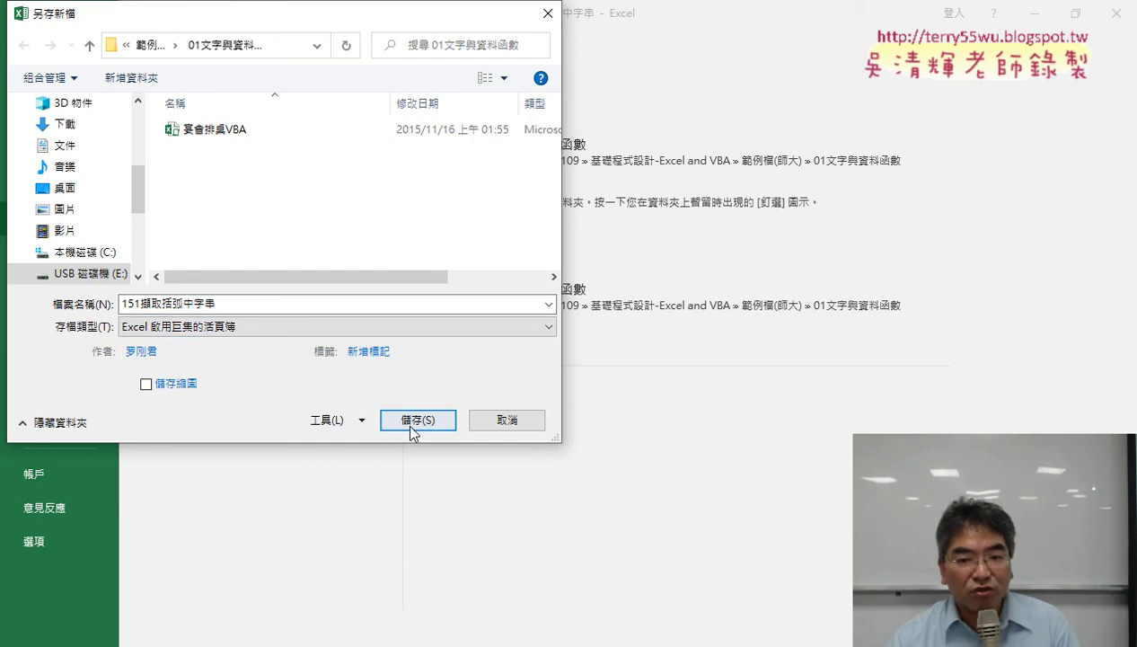
{"action": "left_click", "coordinate": [418, 420]}
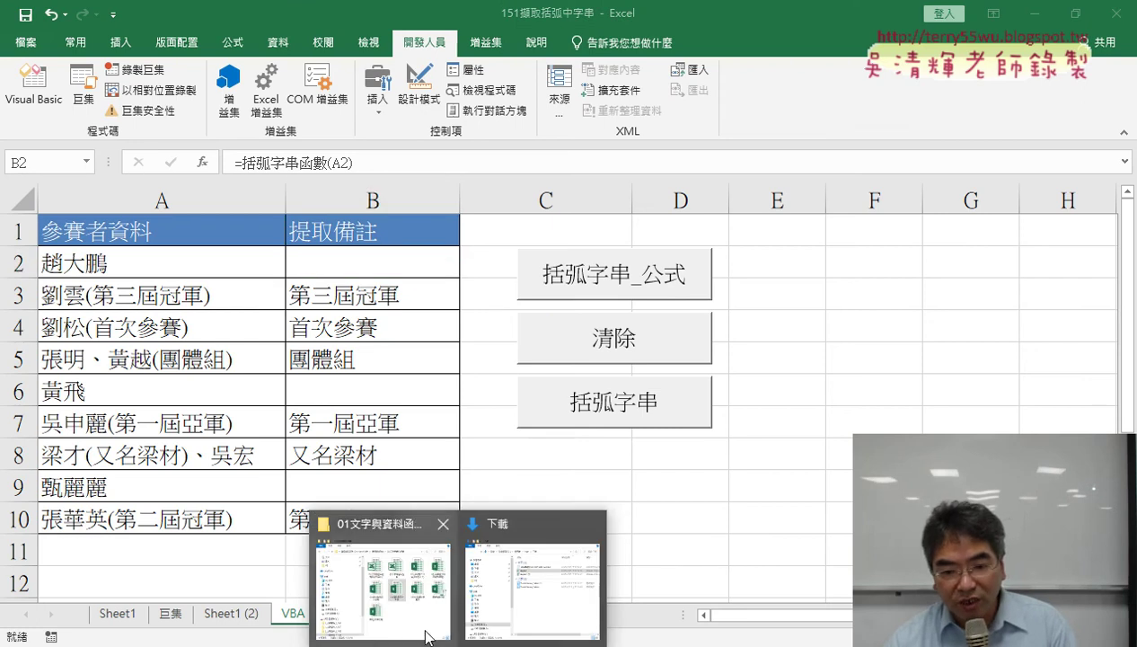
{"action": "left_click", "coordinate": [539, 570]}
- Point out the new and old 151擷取括弧中字串 files, then turn on File name extensions
{"action": "left_click", "coordinate": [648, 453]}
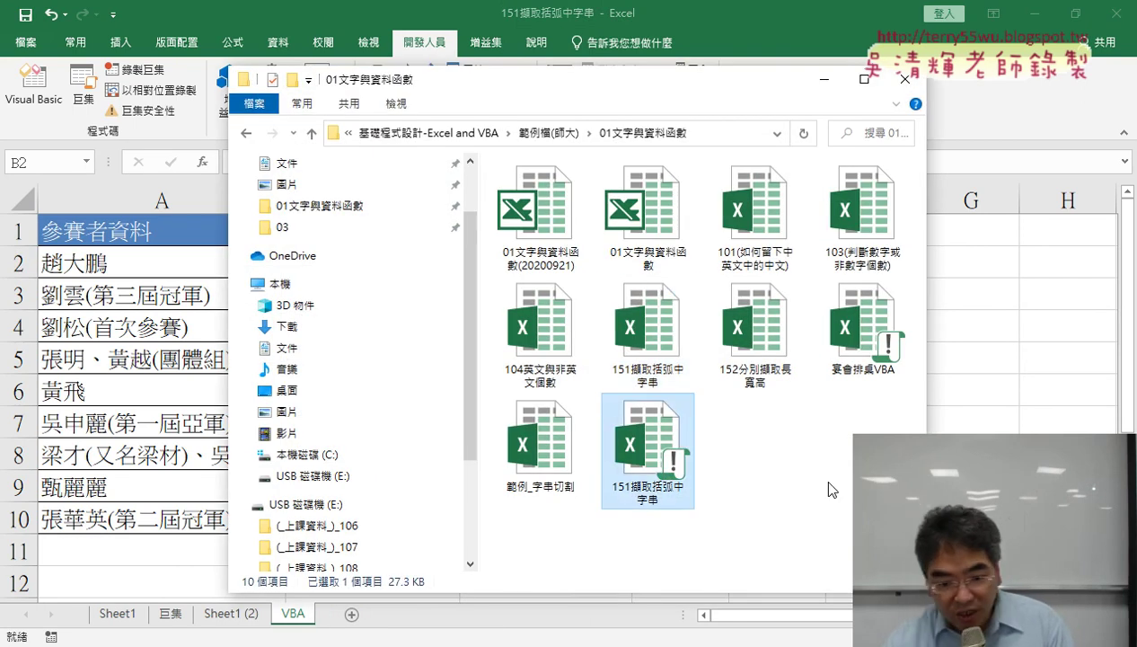
{"action": "left_click_drag", "start_coordinate": [669, 512], "coordinate": [695, 499]}
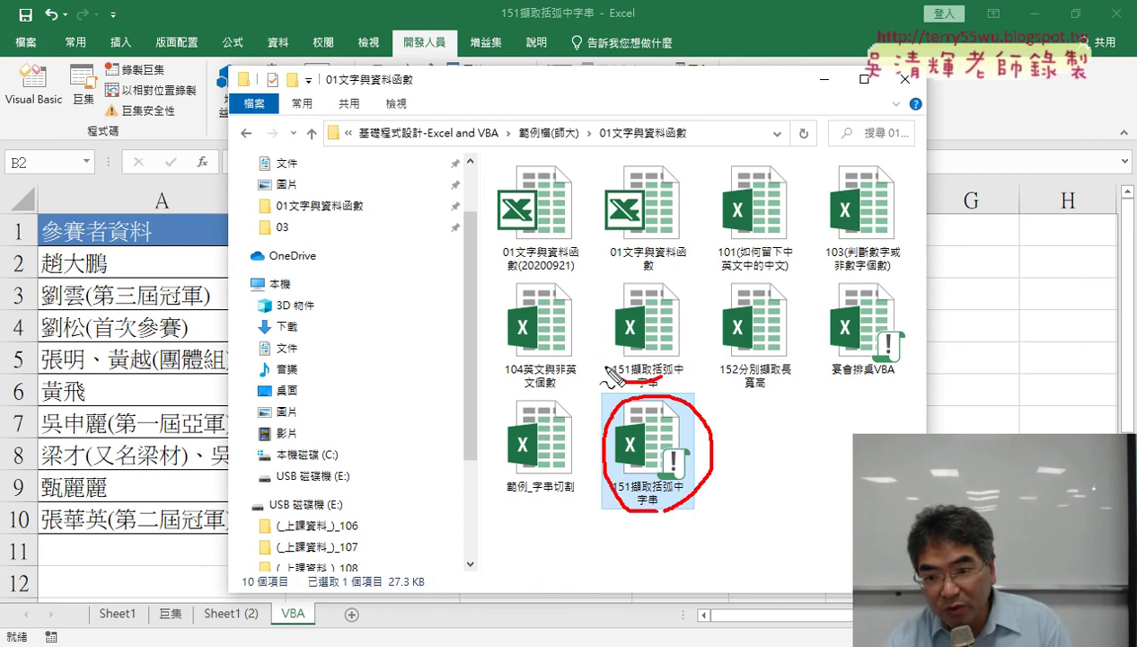
{"action": "left_click_drag", "start_coordinate": [669, 385], "coordinate": [676, 352]}
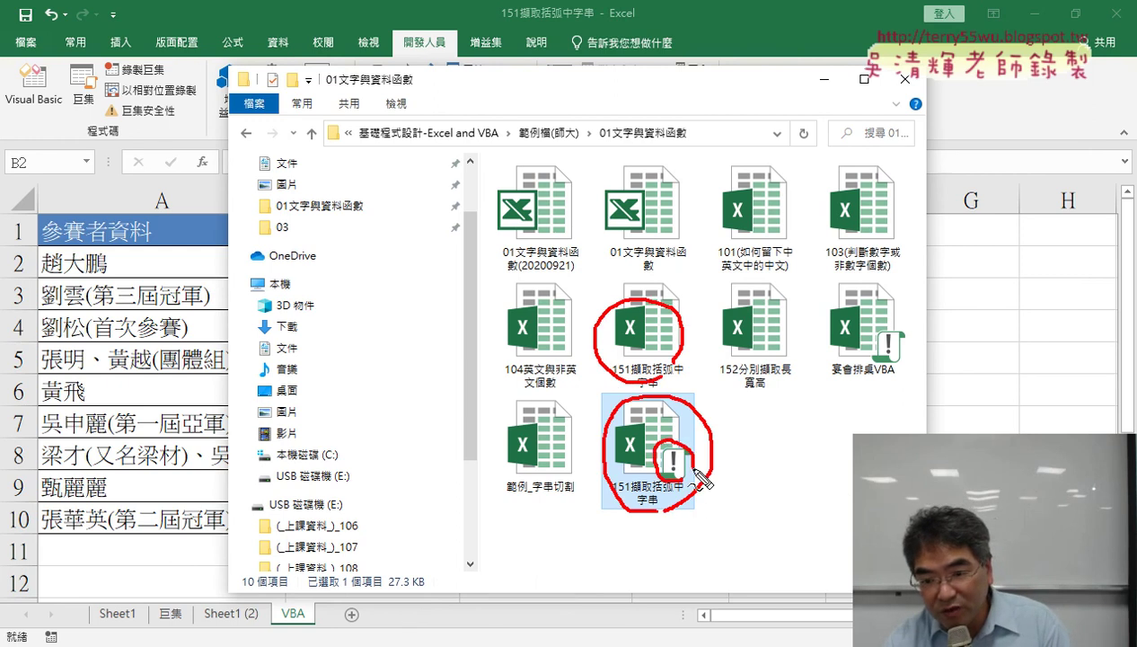
{"action": "mouse_move", "coordinate": [733, 438]}
{"action": "left_mouse_down"}
{"action": "mouse_move", "coordinate": [753, 432]}
{"action": "mouse_move", "coordinate": [683, 453]}
{"action": "mouse_move", "coordinate": [709, 463]}
{"action": "left_mouse_up"}
{"action": "key", "text": "Escape"}
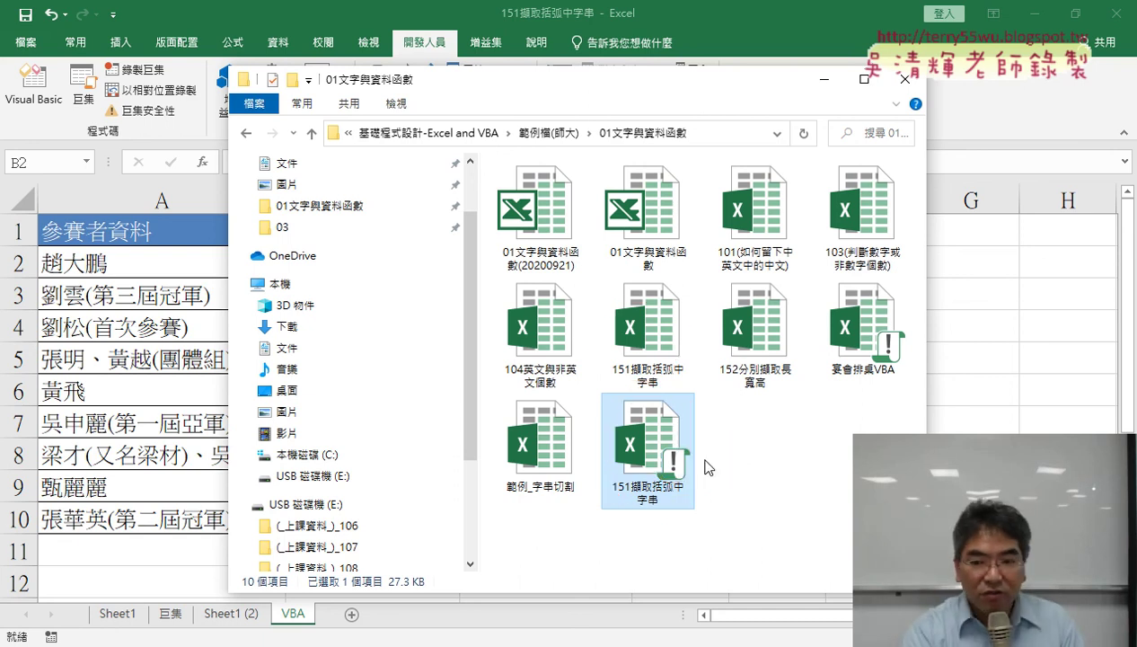
{"action": "left_click", "coordinate": [401, 106]}
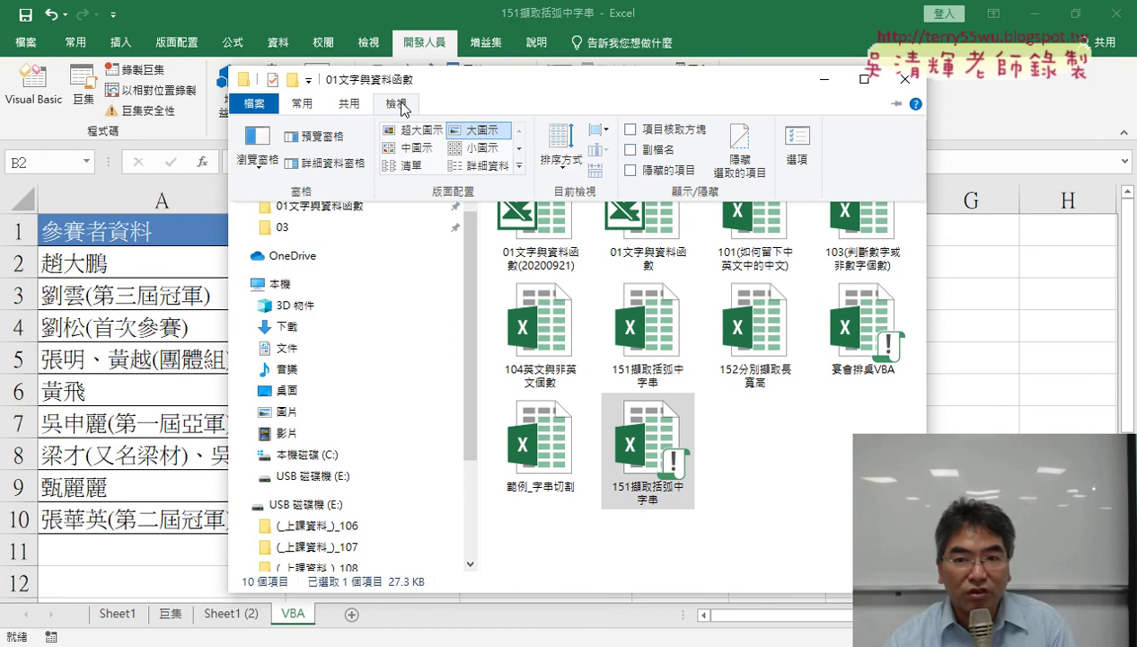
{"action": "left_click", "coordinate": [632, 150]}
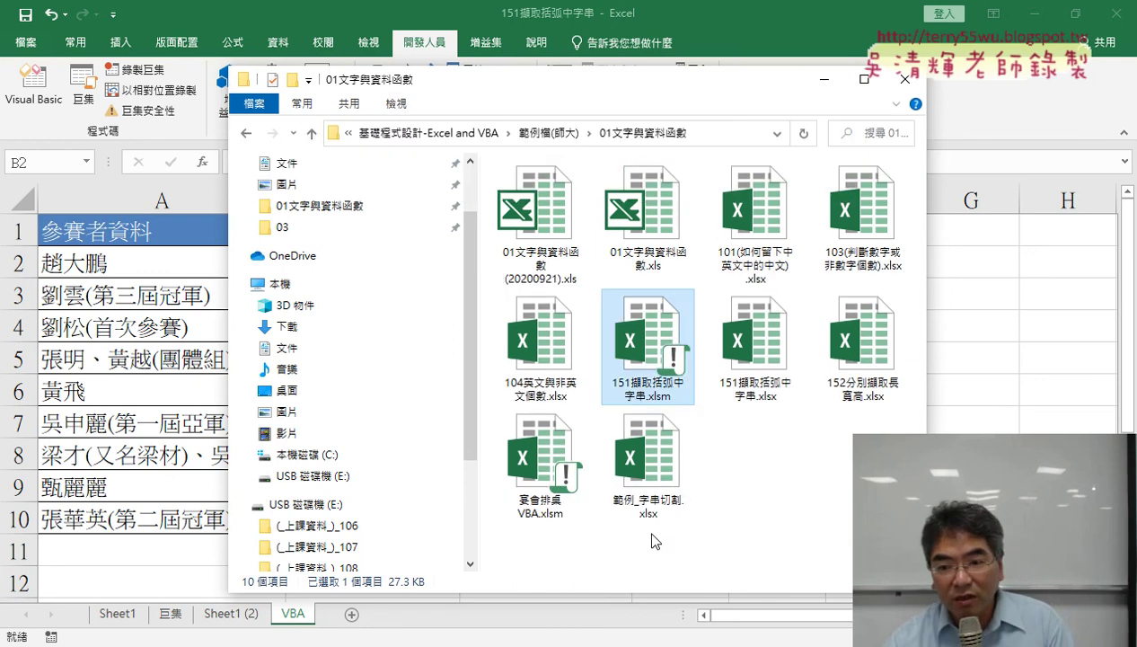